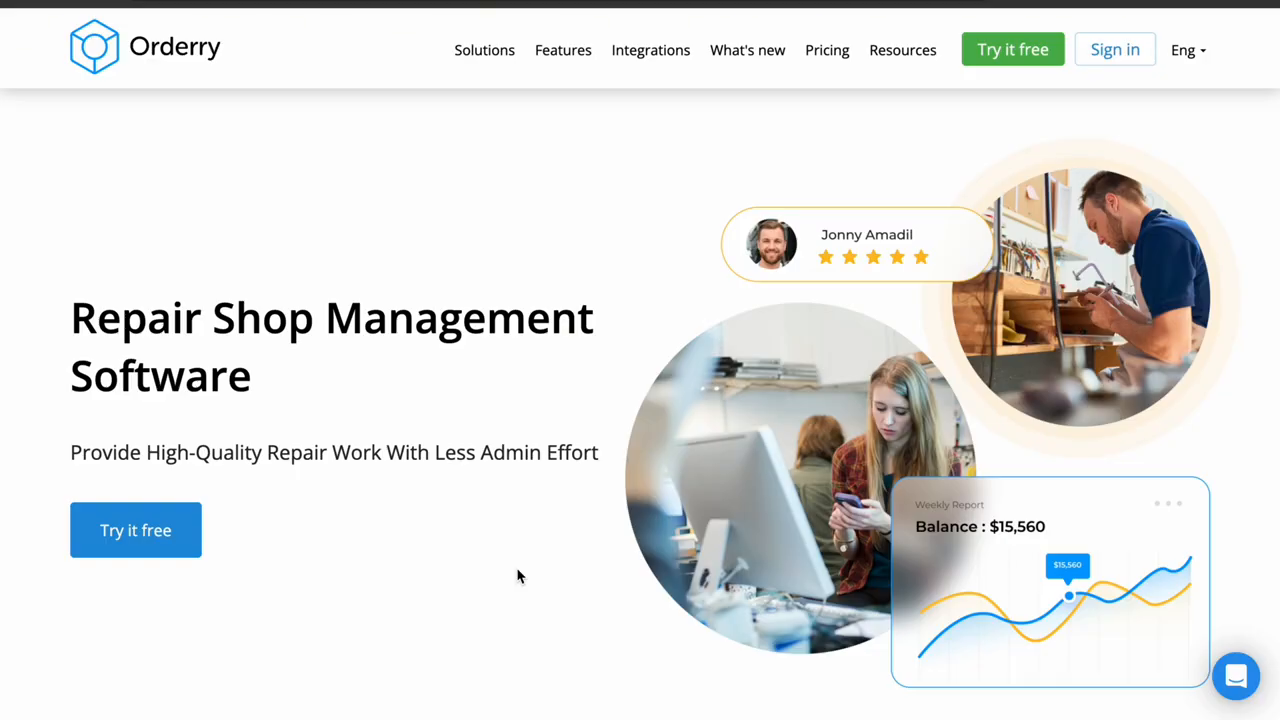
# Look through the Orderry homepage sections on supported shop types and the repair process
pyautogui.scroll(-8, 518, 575)
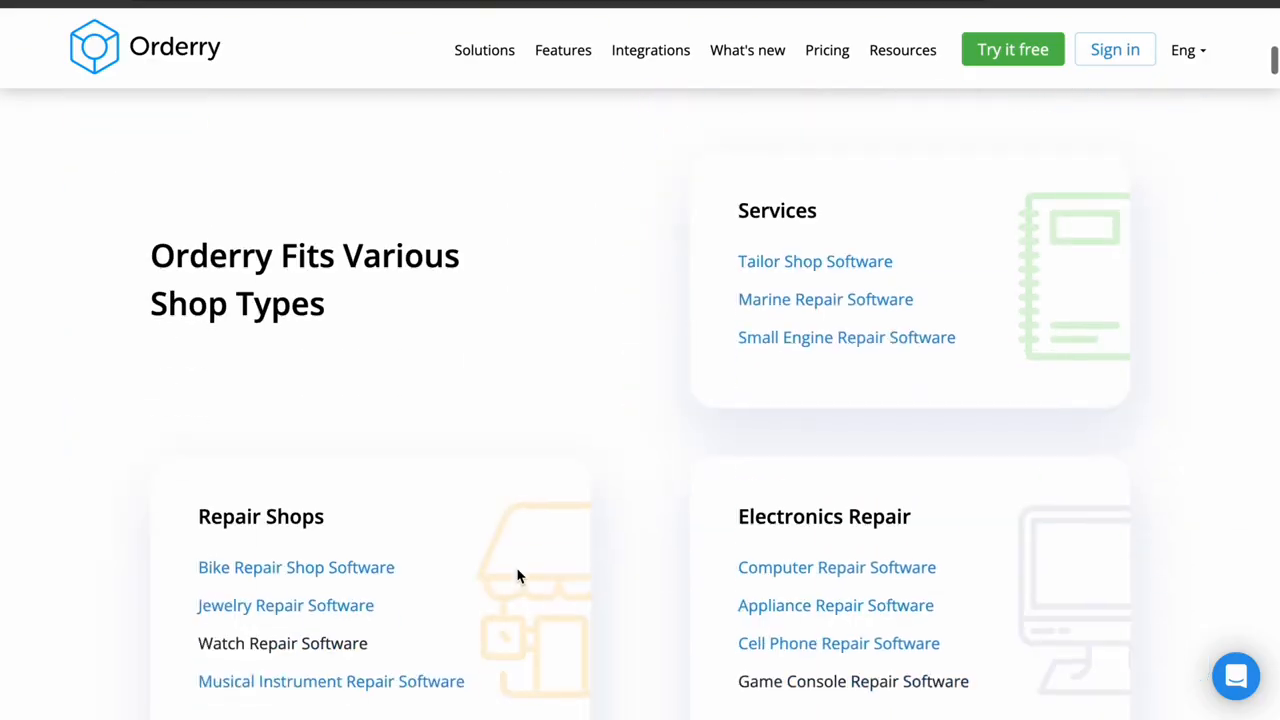
pyautogui.scroll(-5, 518, 575)
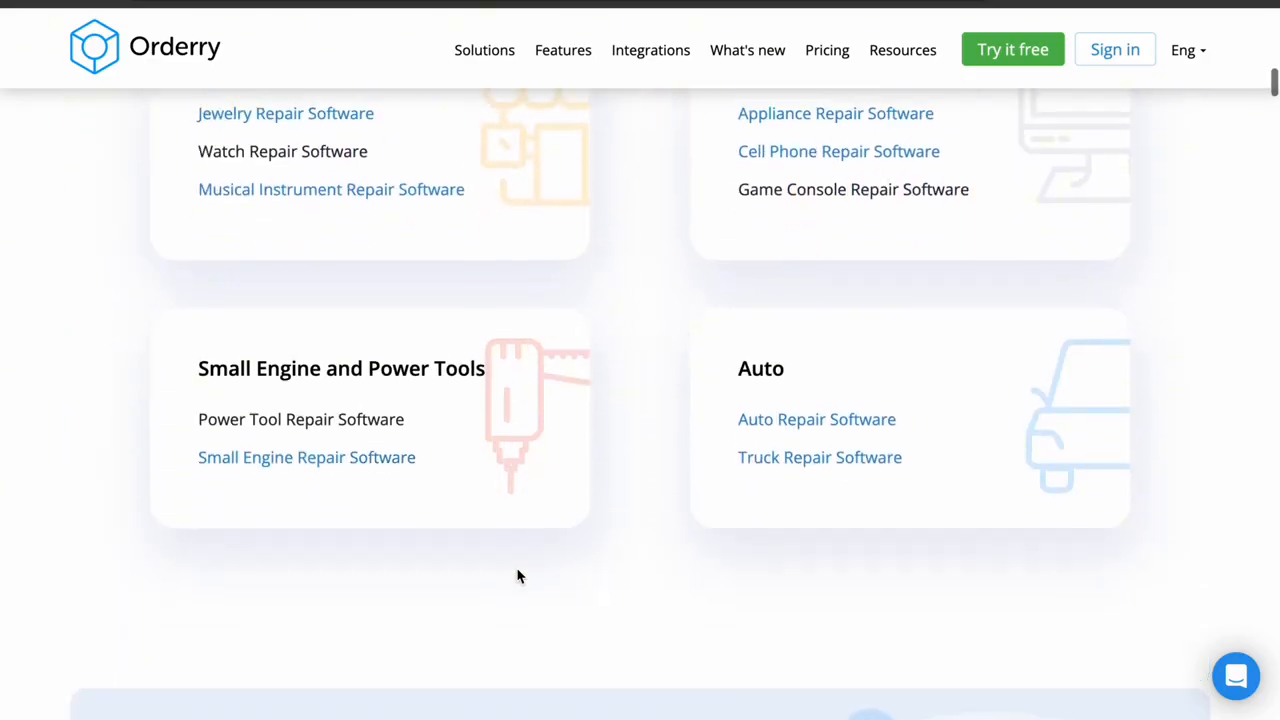
pyautogui.scroll(-8, 518, 575)
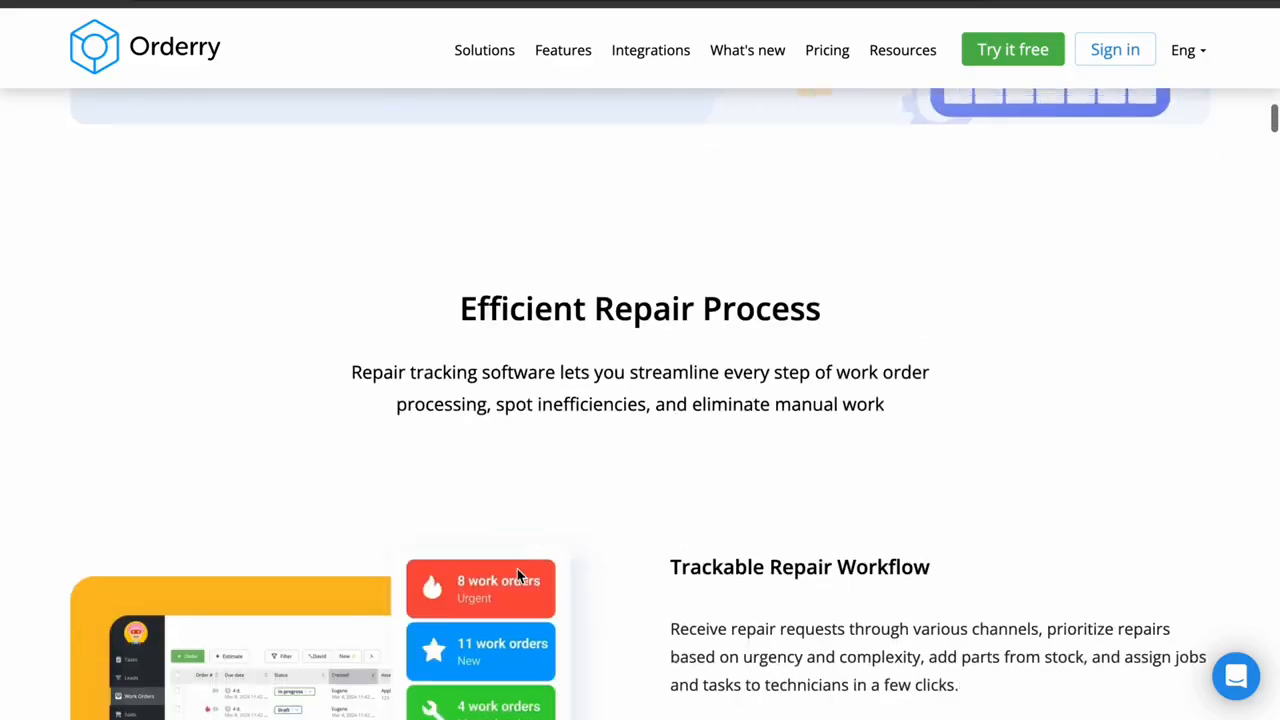
pyautogui.scroll(-12, 517, 568)
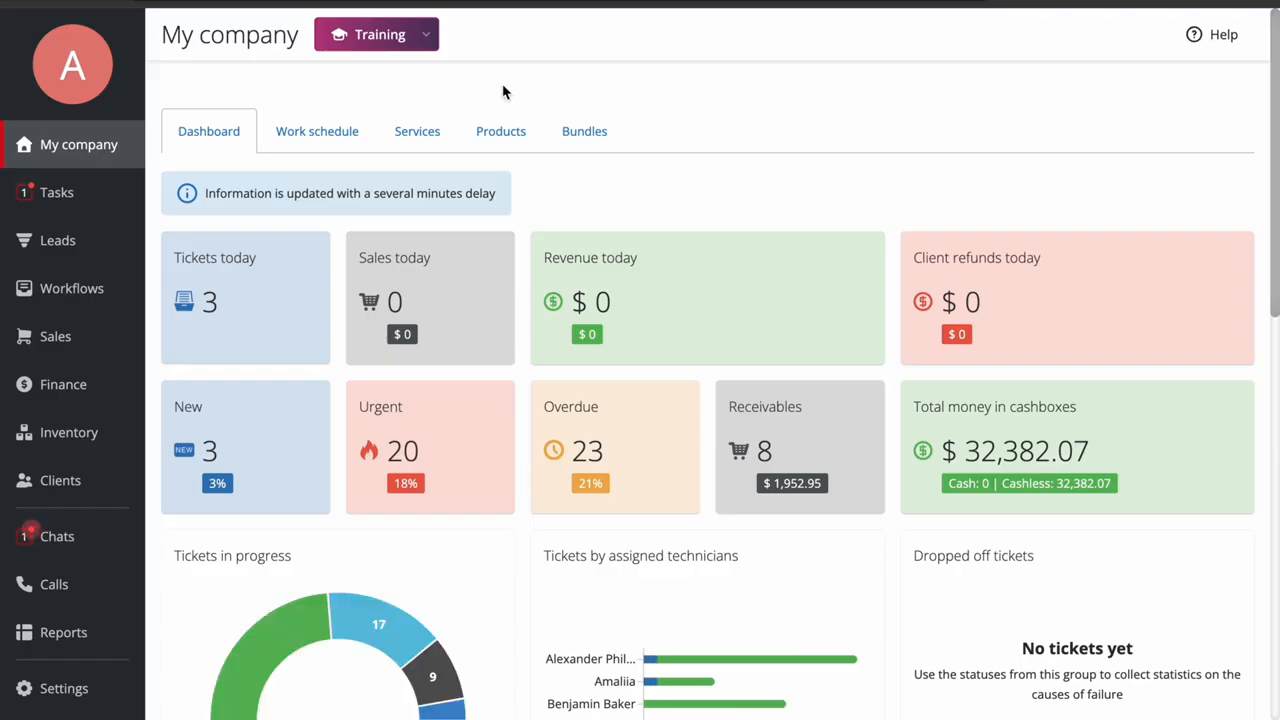
# Enable the support chat button display, and switch Training mode off and back on
pyautogui.click(1223, 47)
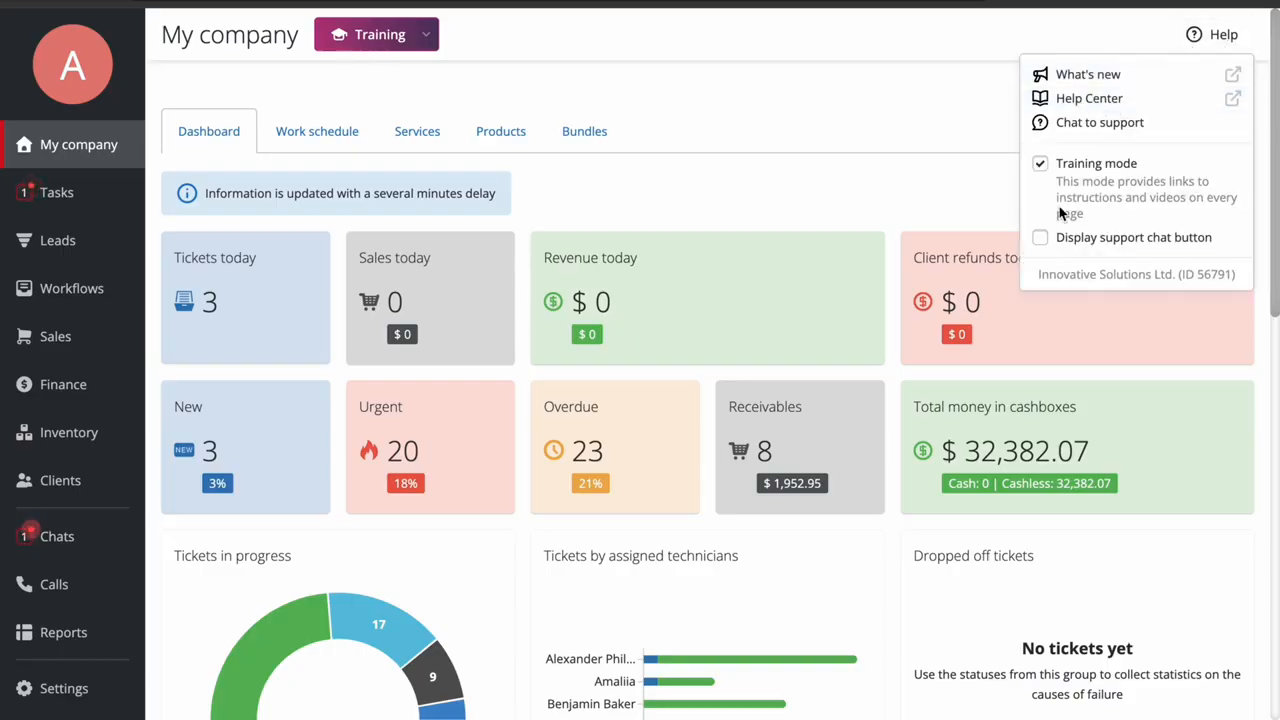
pyautogui.click(1040, 237)
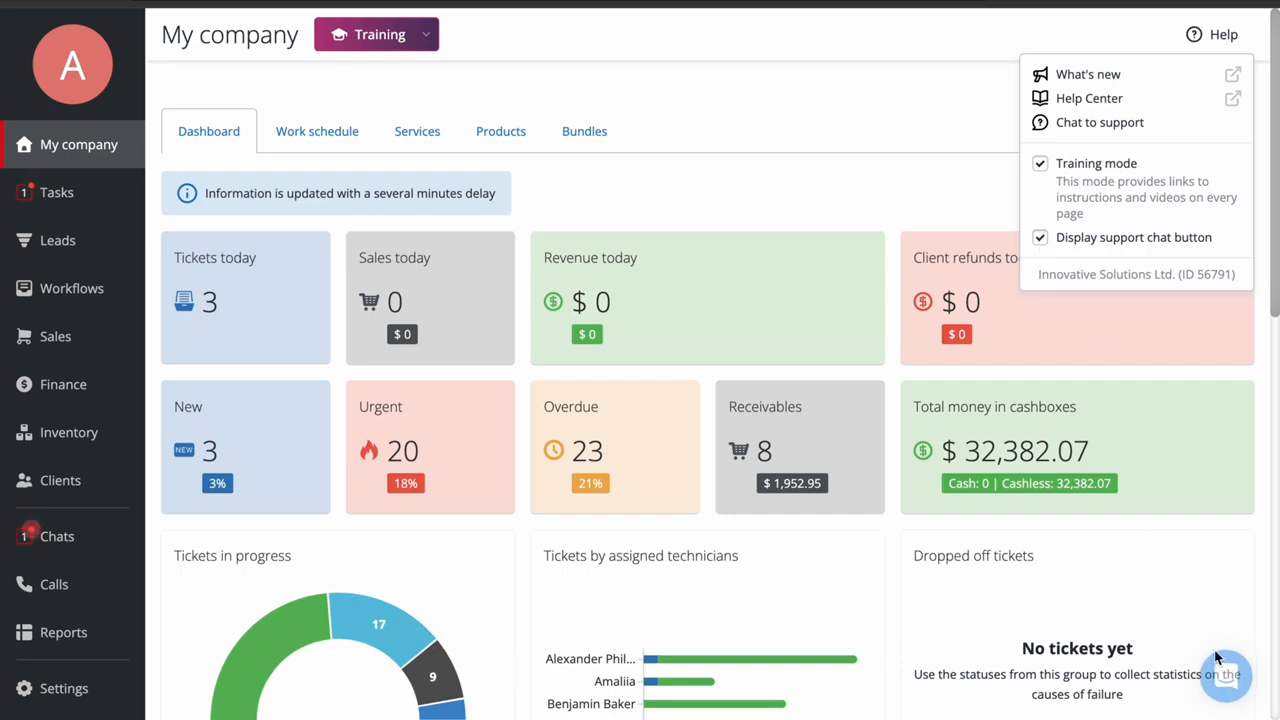
pyautogui.click(1039, 165)
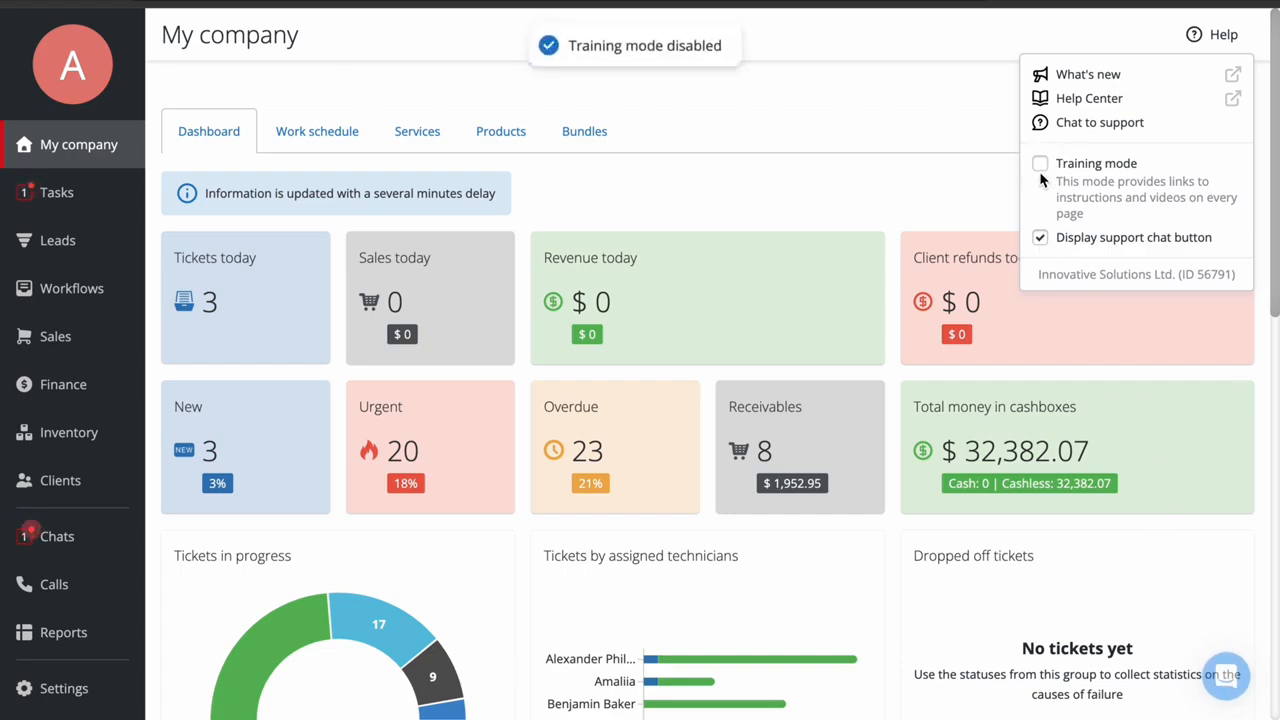
pyautogui.click(1040, 165)
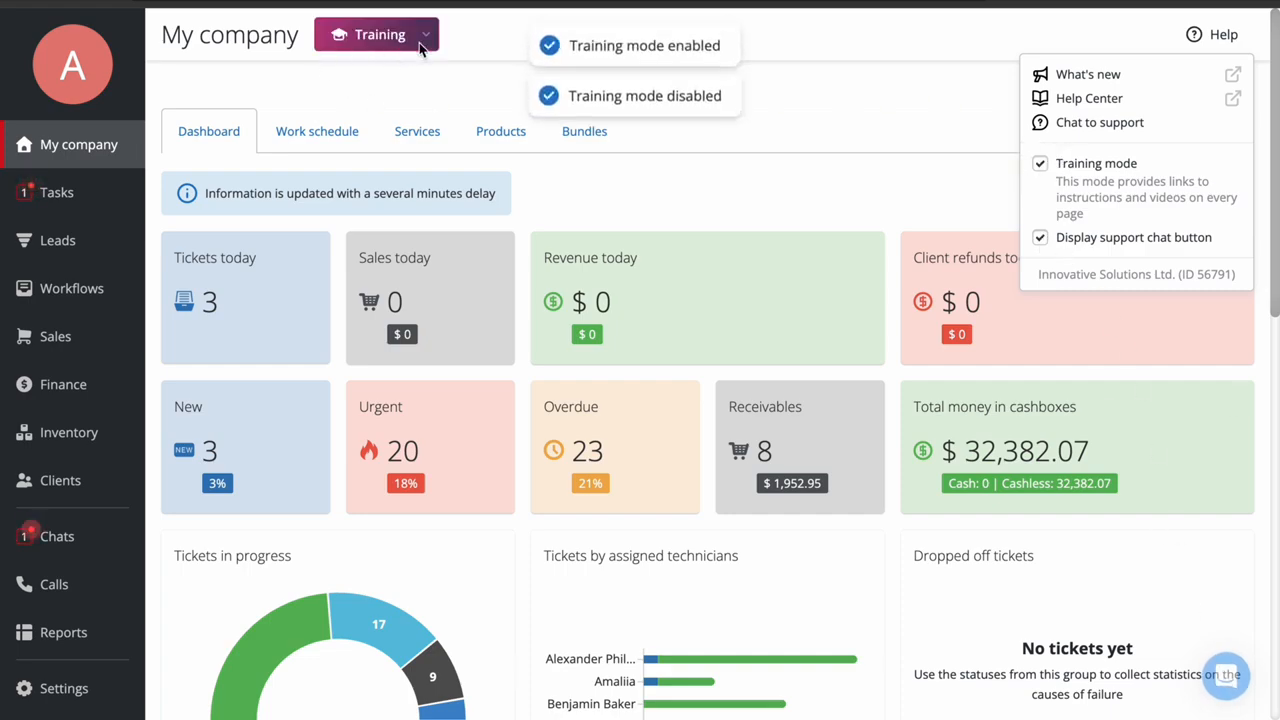
# Look through the list of training articles offered for the My company page
pyautogui.click(427, 36)
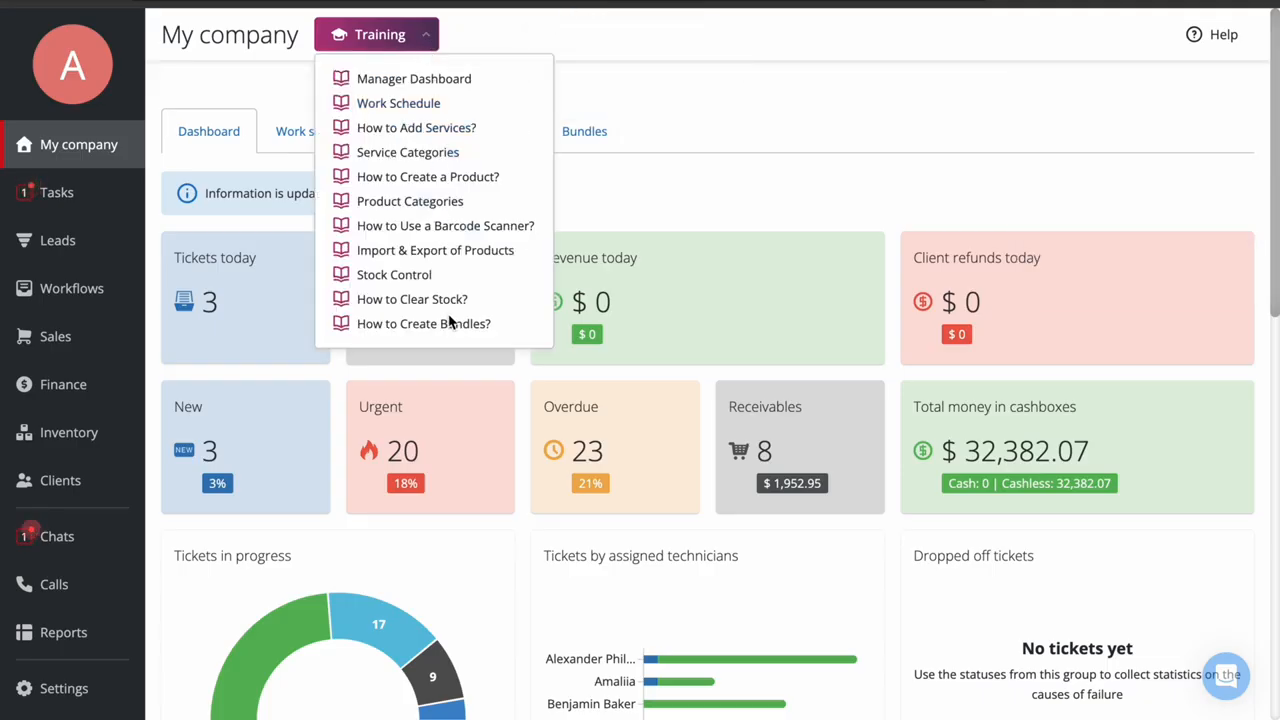
pyautogui.click(426, 38)
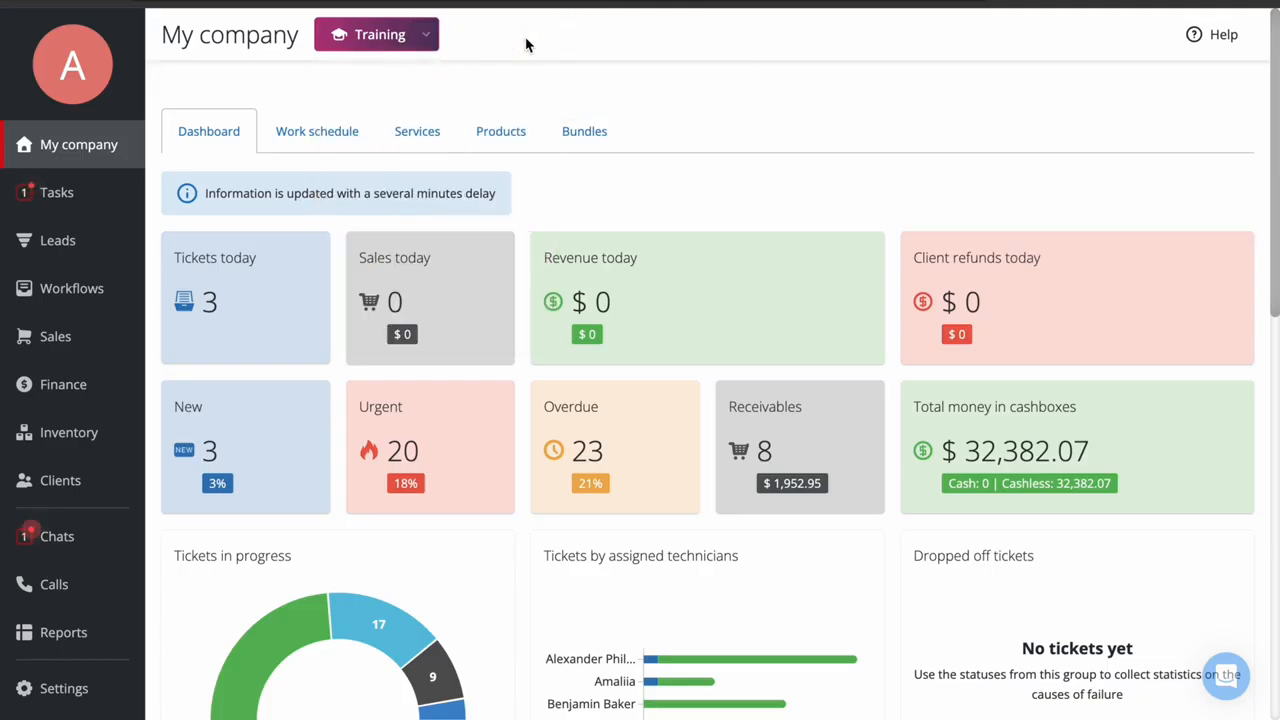
# Open the General settings and review the Company info fields from company name to logo
pyautogui.click(30, 689)
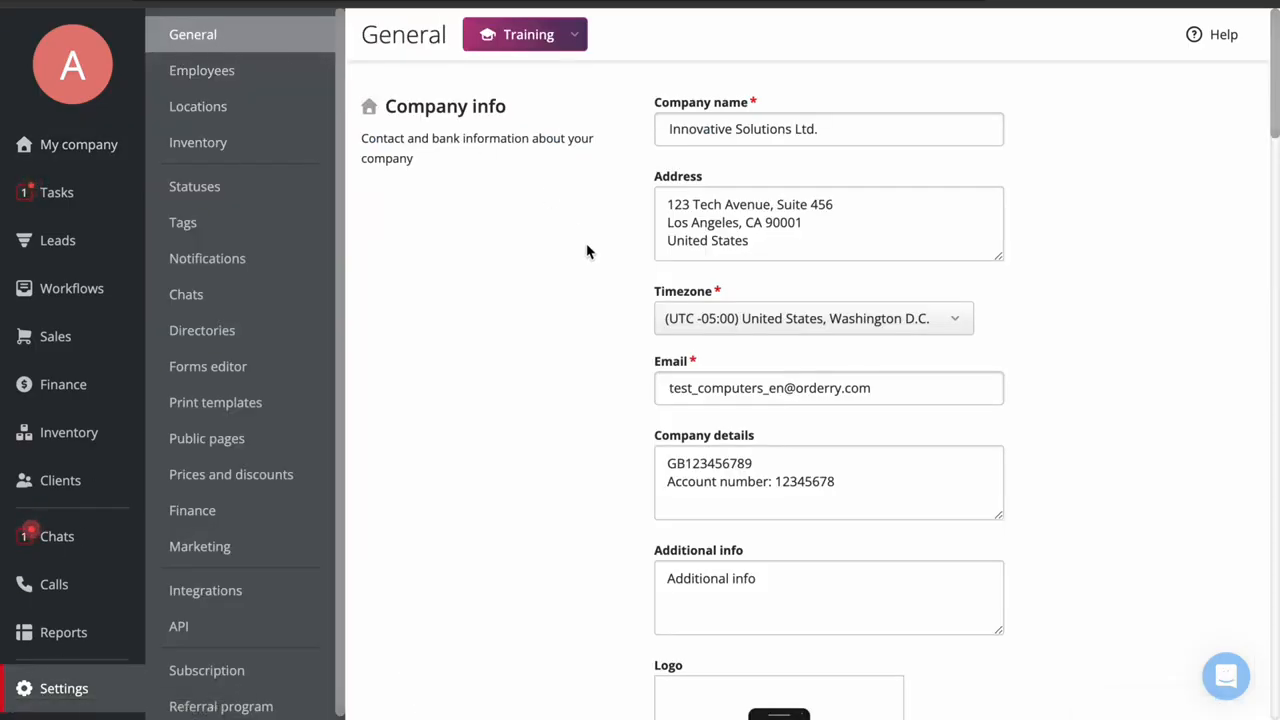
pyautogui.click(898, 144)
pyautogui.click(897, 217)
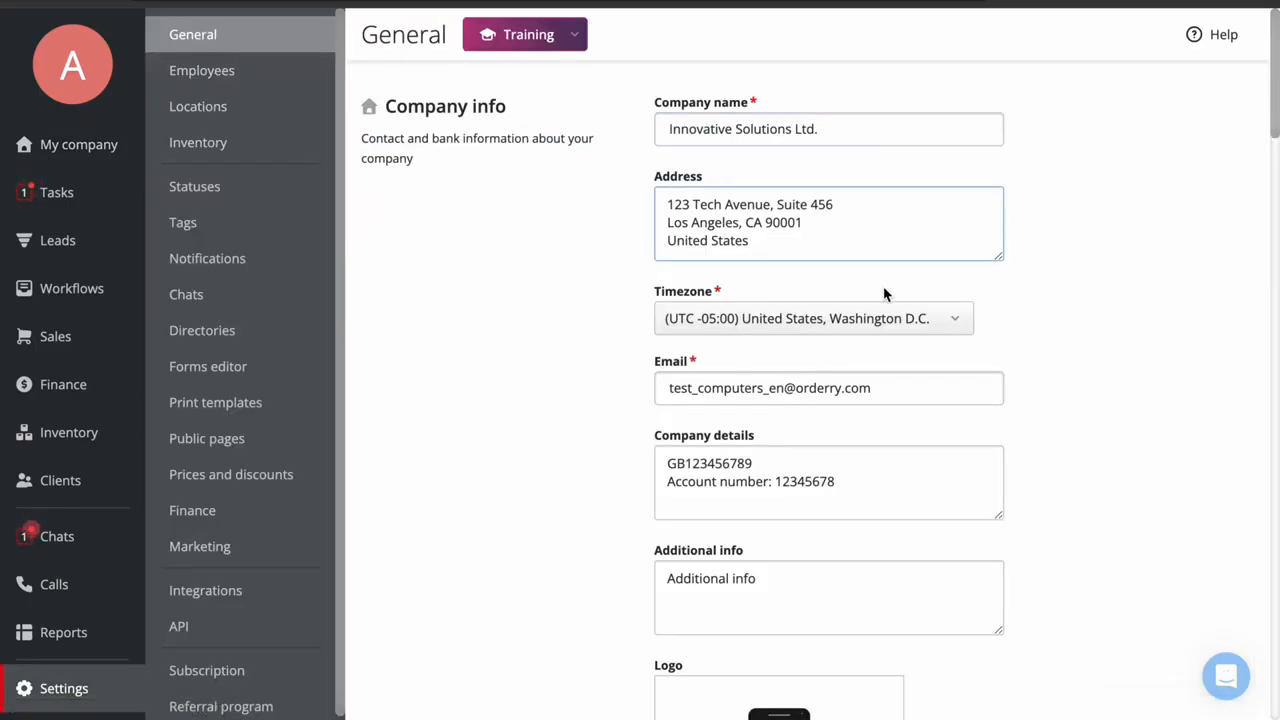
pyautogui.scroll(-3, 884, 293)
pyautogui.moveTo(770, 563)
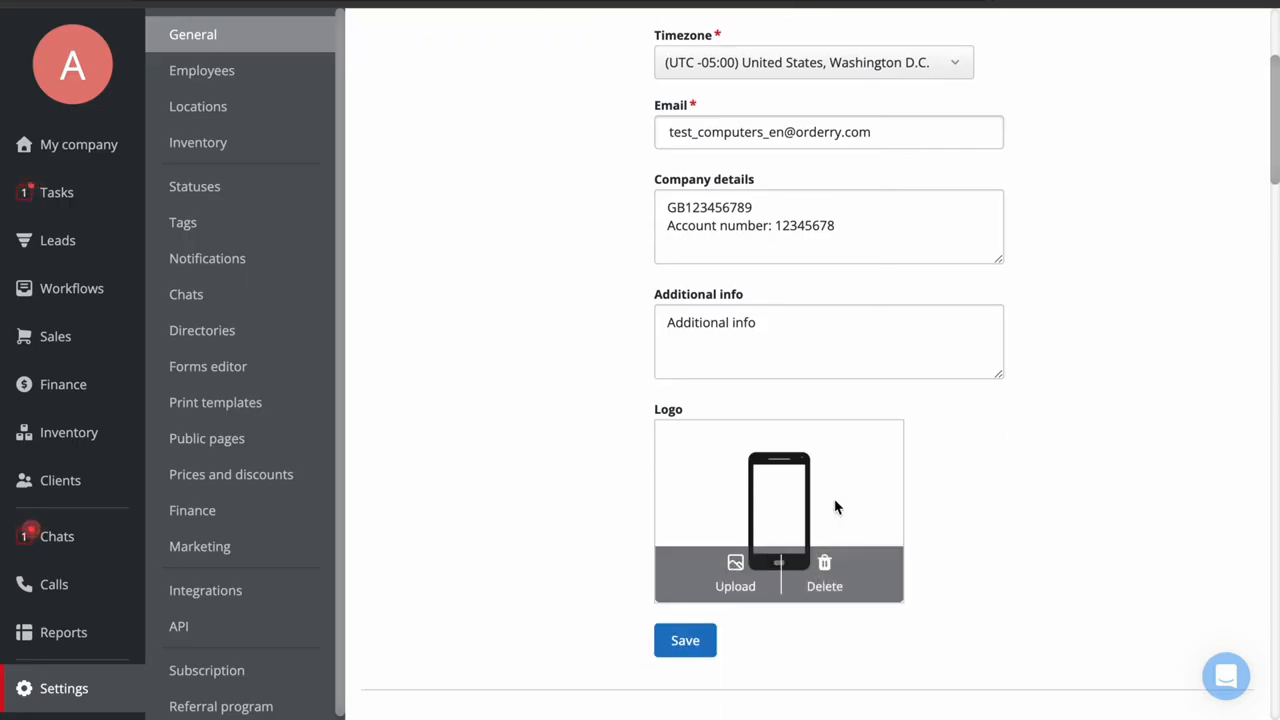
# Examine the currencies available in the General settings section without choosing another one
pyautogui.scroll(-5, 837, 507)
pyautogui.click(836, 384)
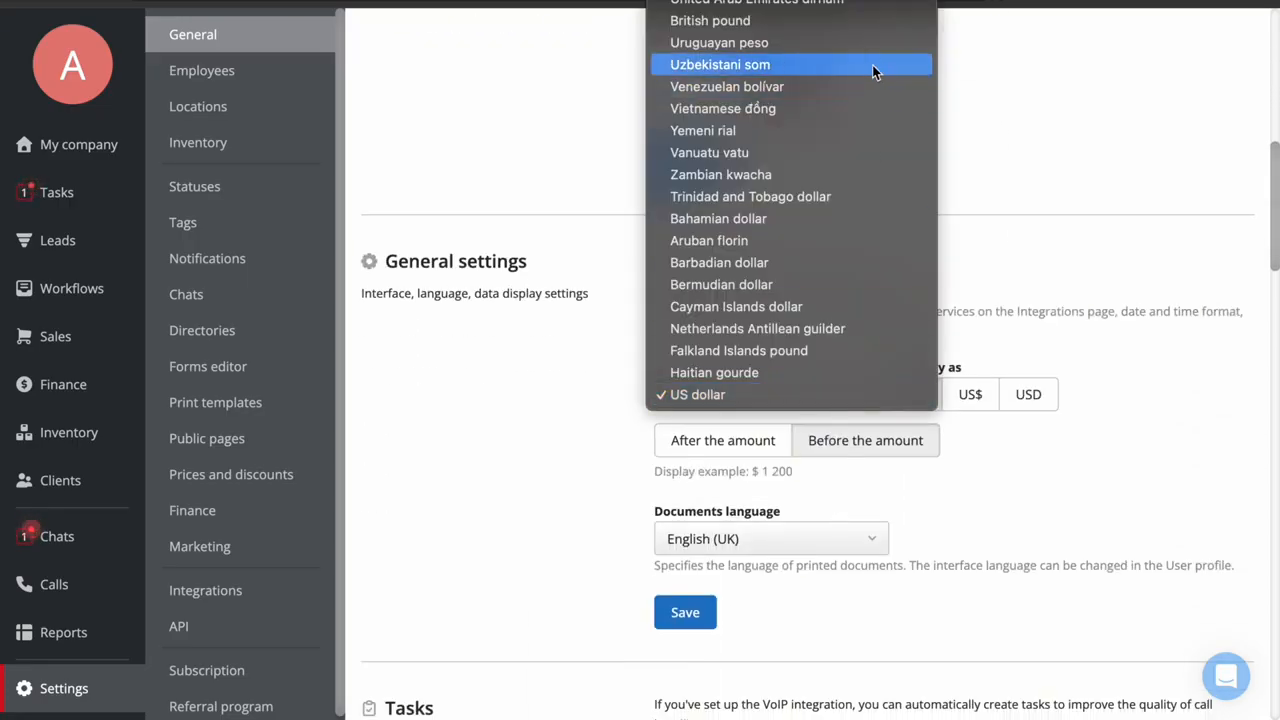
pyautogui.scroll(5, 880, 68)
pyautogui.click(1083, 154)
# Review the Company details and Additional info fields of the company information
pyautogui.scroll(4, 1083, 155)
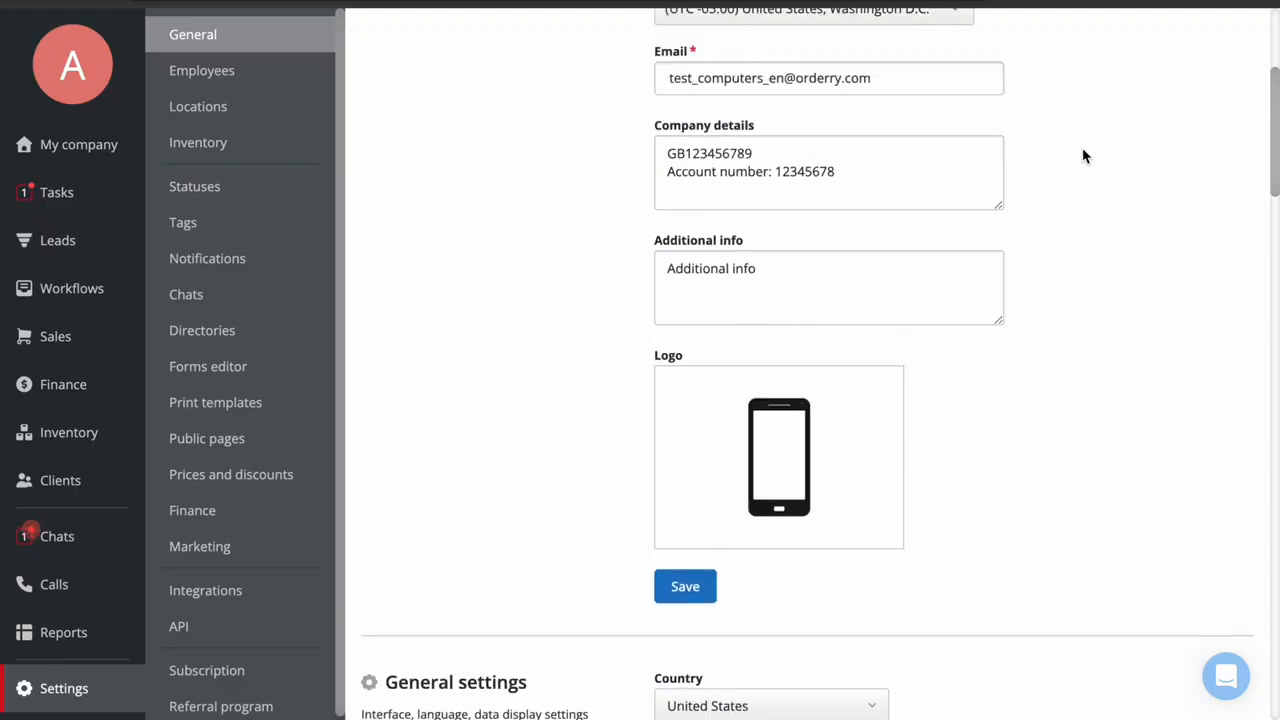
pyautogui.scroll(2, 1083, 156)
pyautogui.click(934, 297)
pyautogui.click(920, 404)
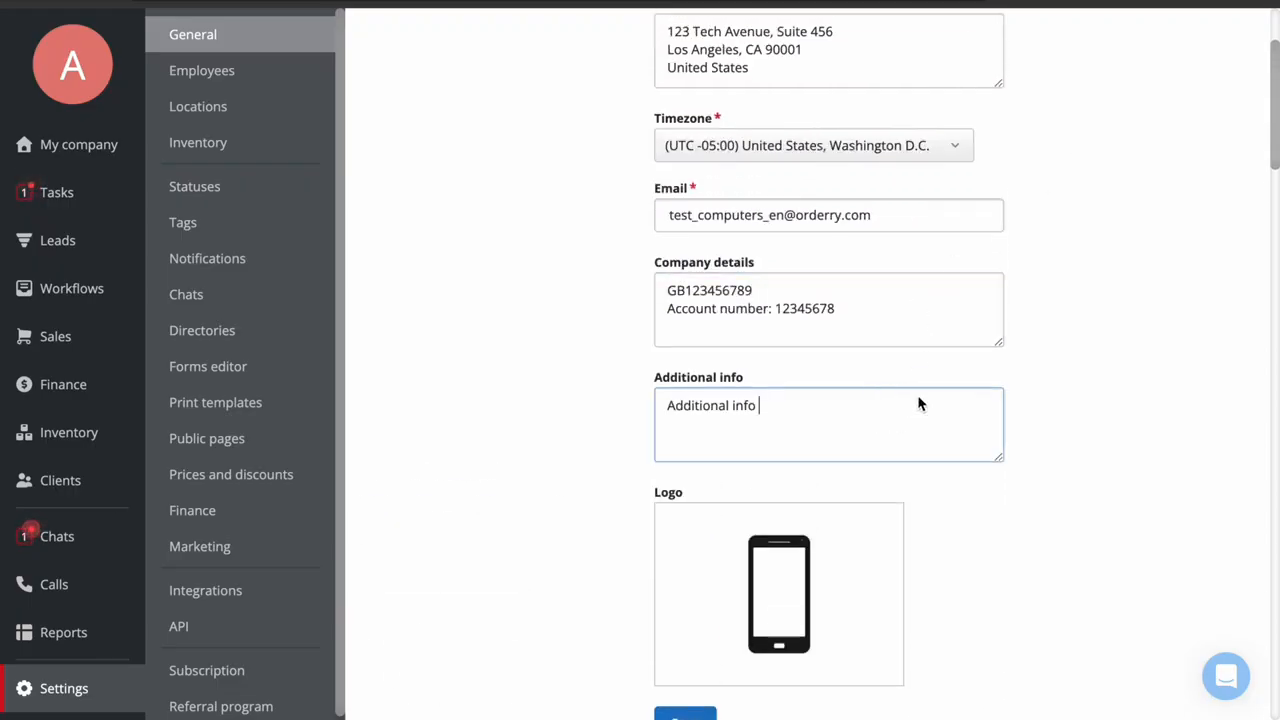
pyautogui.click(1070, 293)
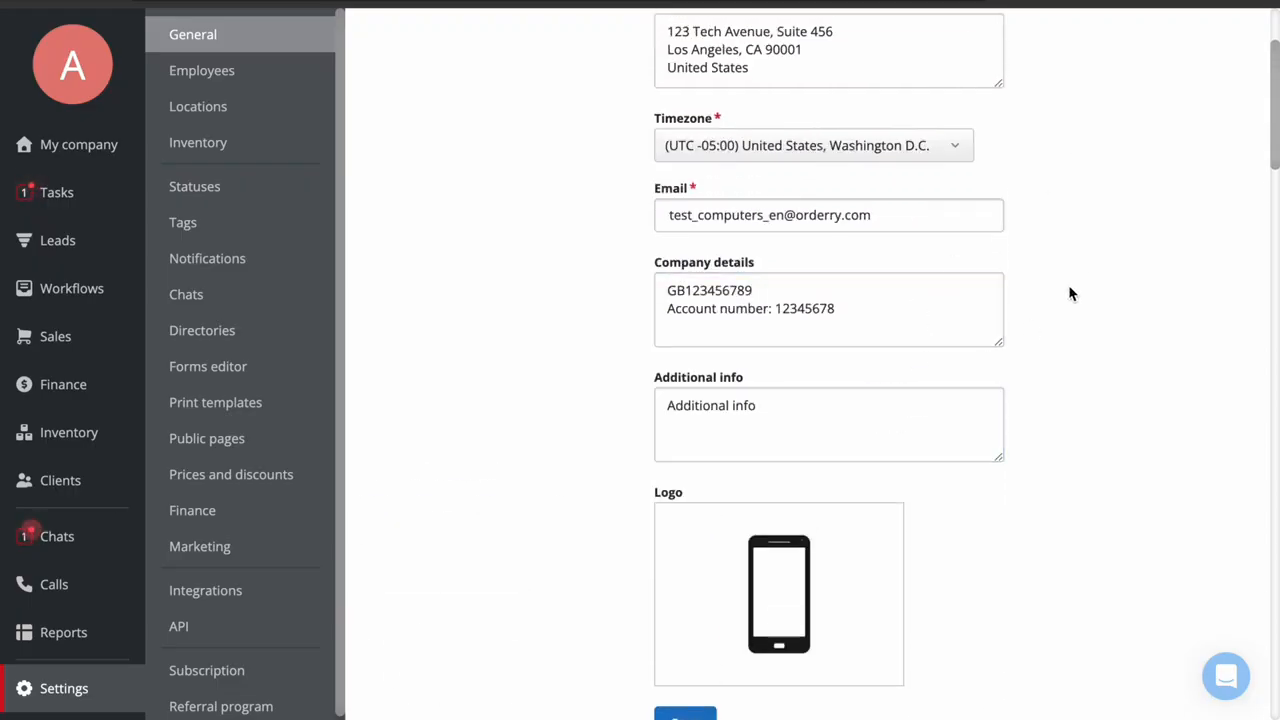
pyautogui.scroll(1, 1070, 293)
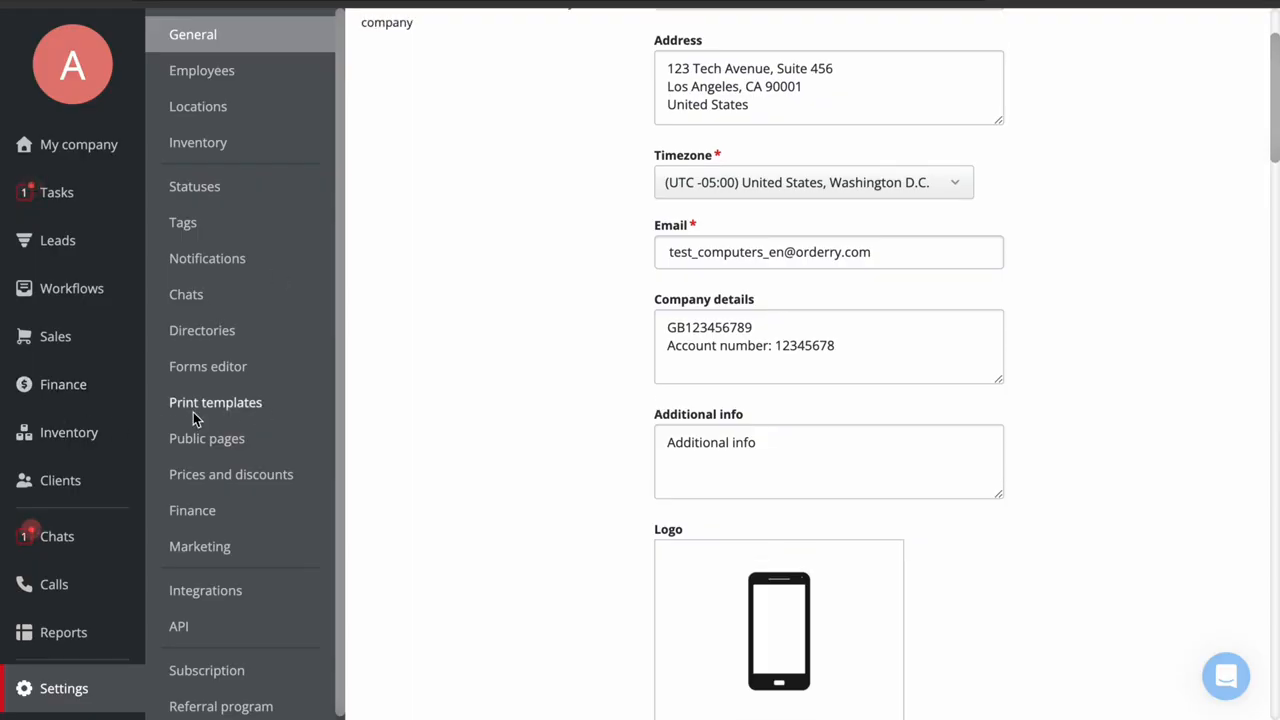
# Open the print templates and examine the Quote template's invoice heading, company variables and client block
pyautogui.click(244, 411)
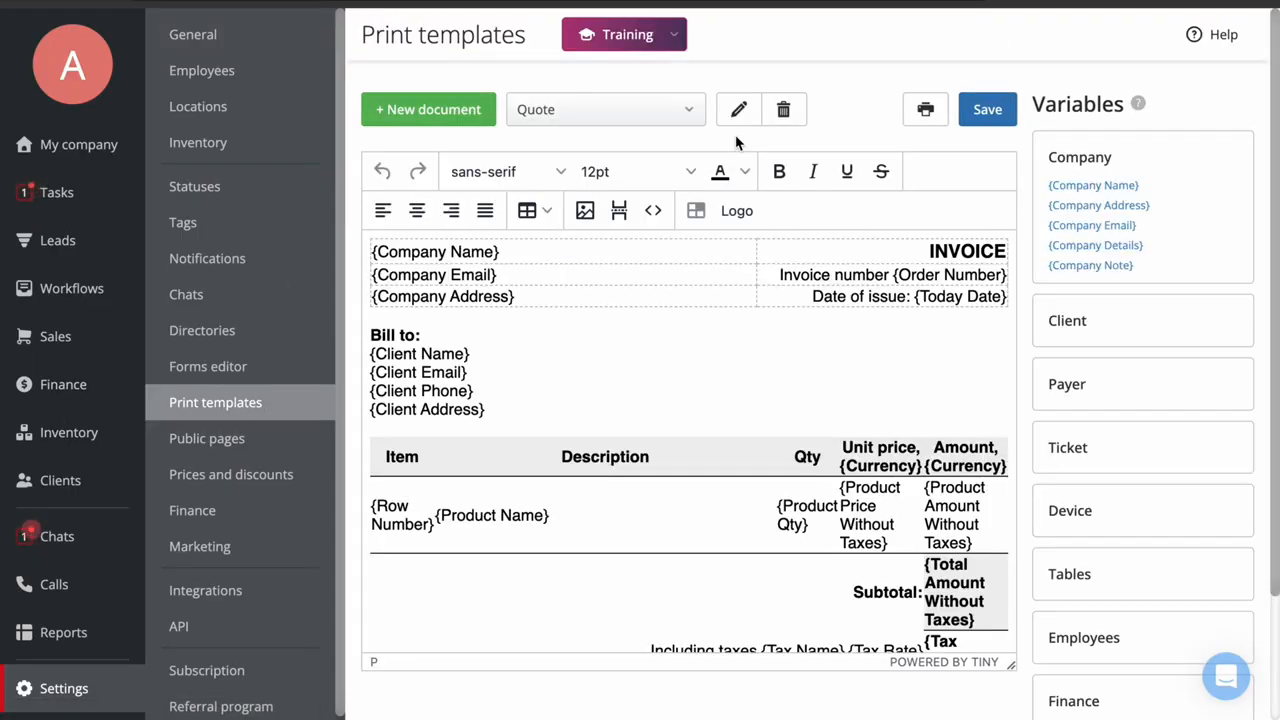
pyautogui.doubleClick(938, 257)
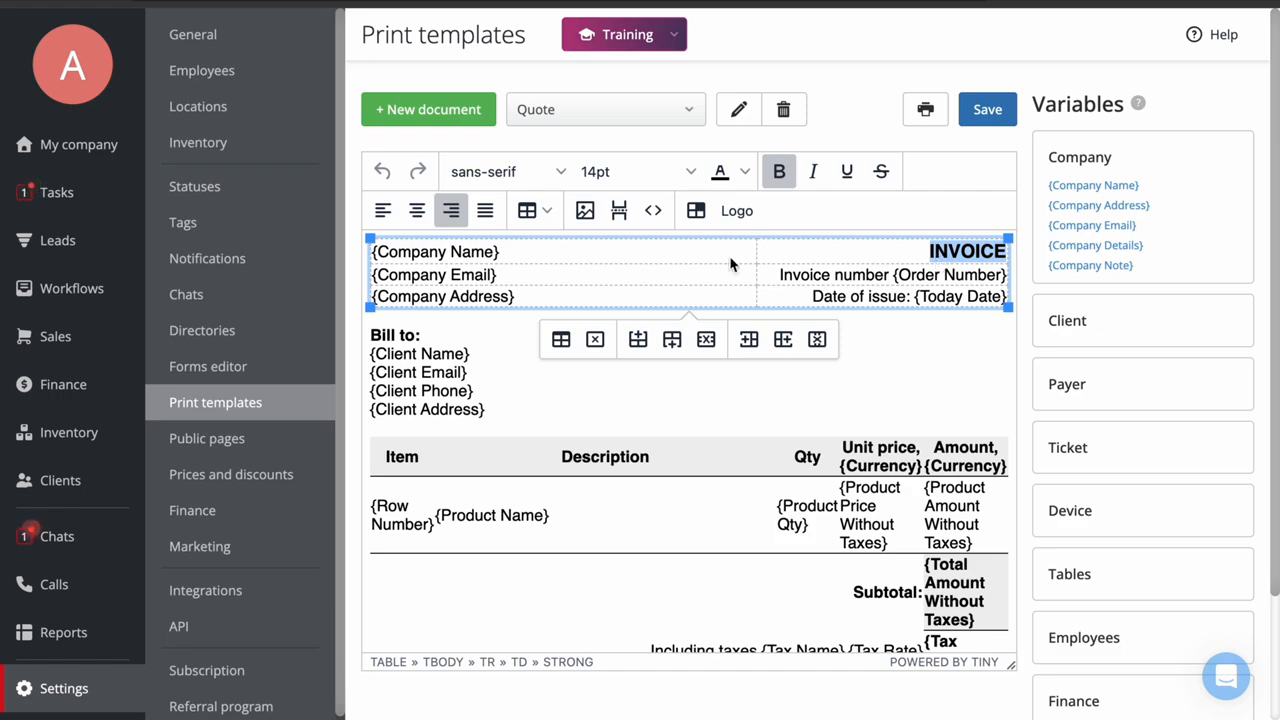
pyautogui.tripleClick(678, 255)
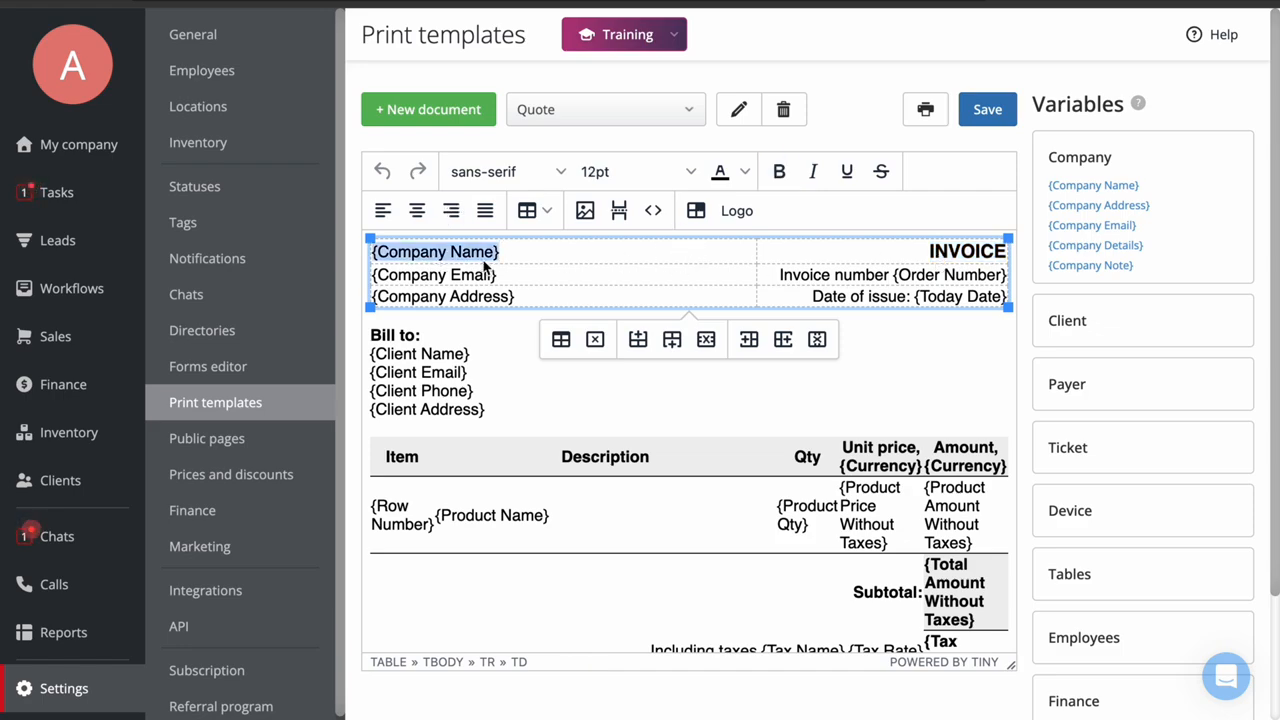
pyautogui.click(547, 262)
pyautogui.click(578, 392)
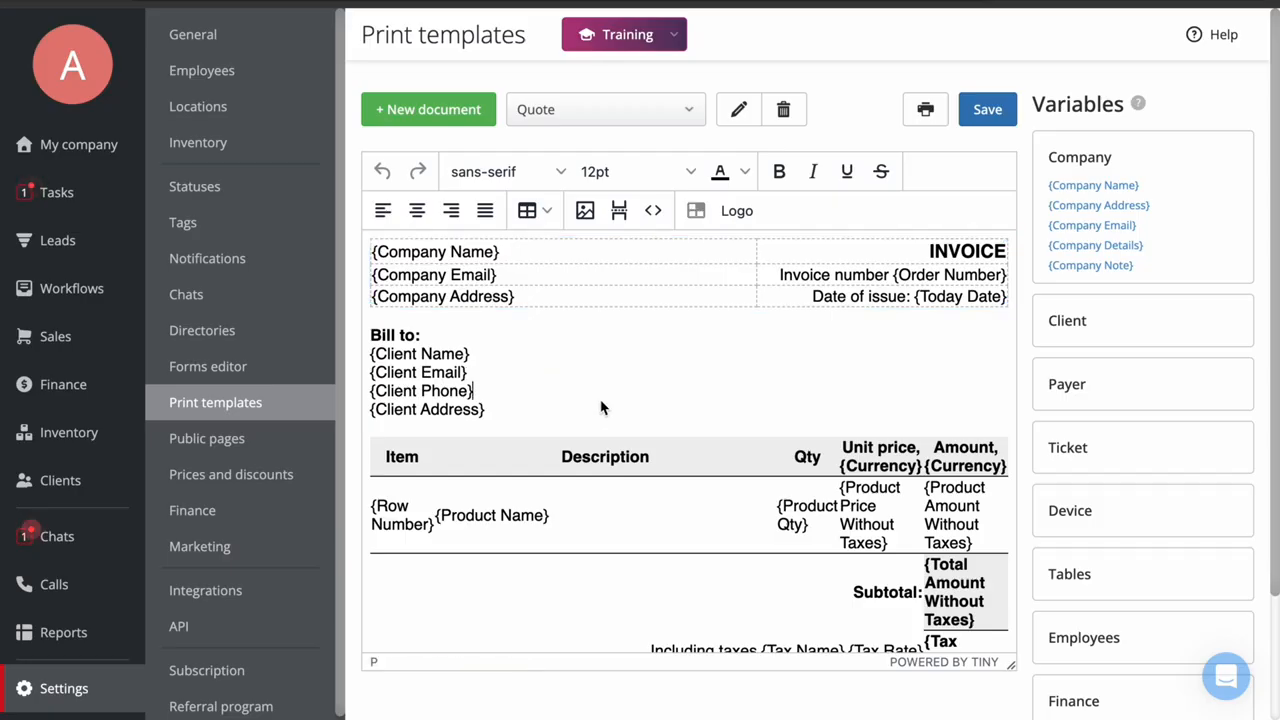
# Reinsert the company logo in the header of the Warranty card print template and save the template
pyautogui.click(637, 112)
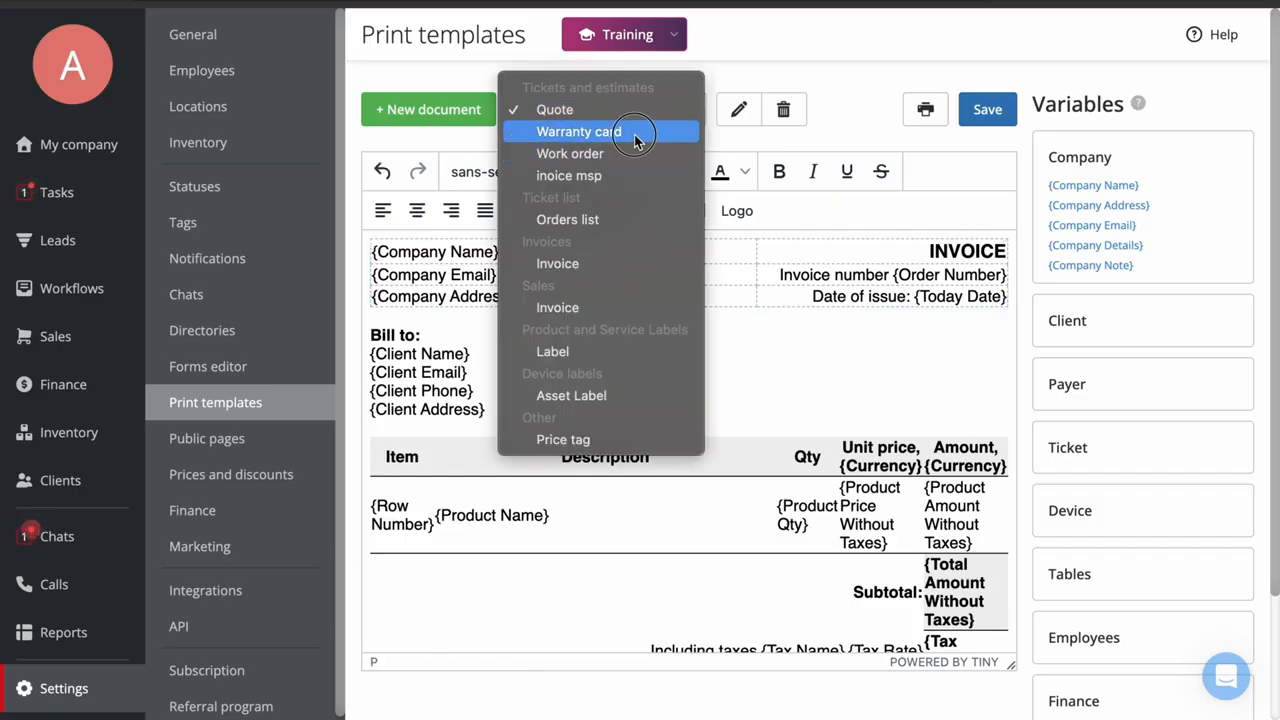
pyautogui.click(634, 136)
pyautogui.click(916, 313)
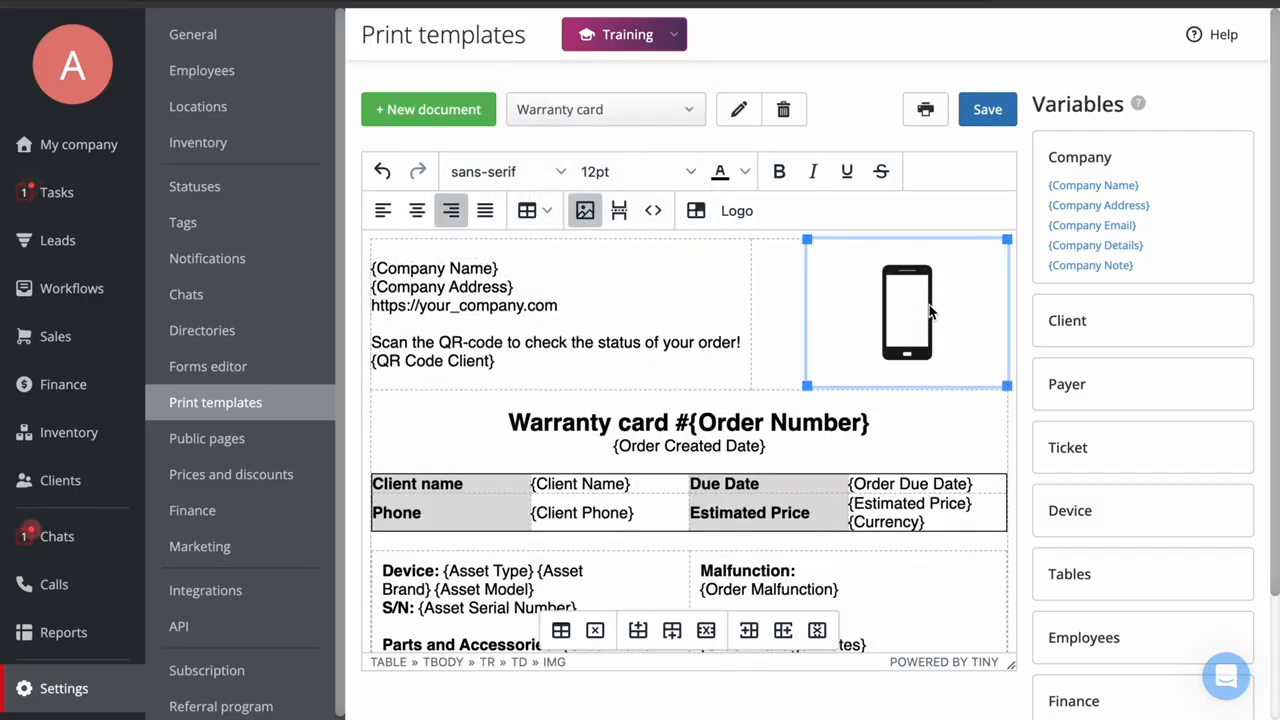
pyautogui.press('Delete')
pyautogui.click(737, 210)
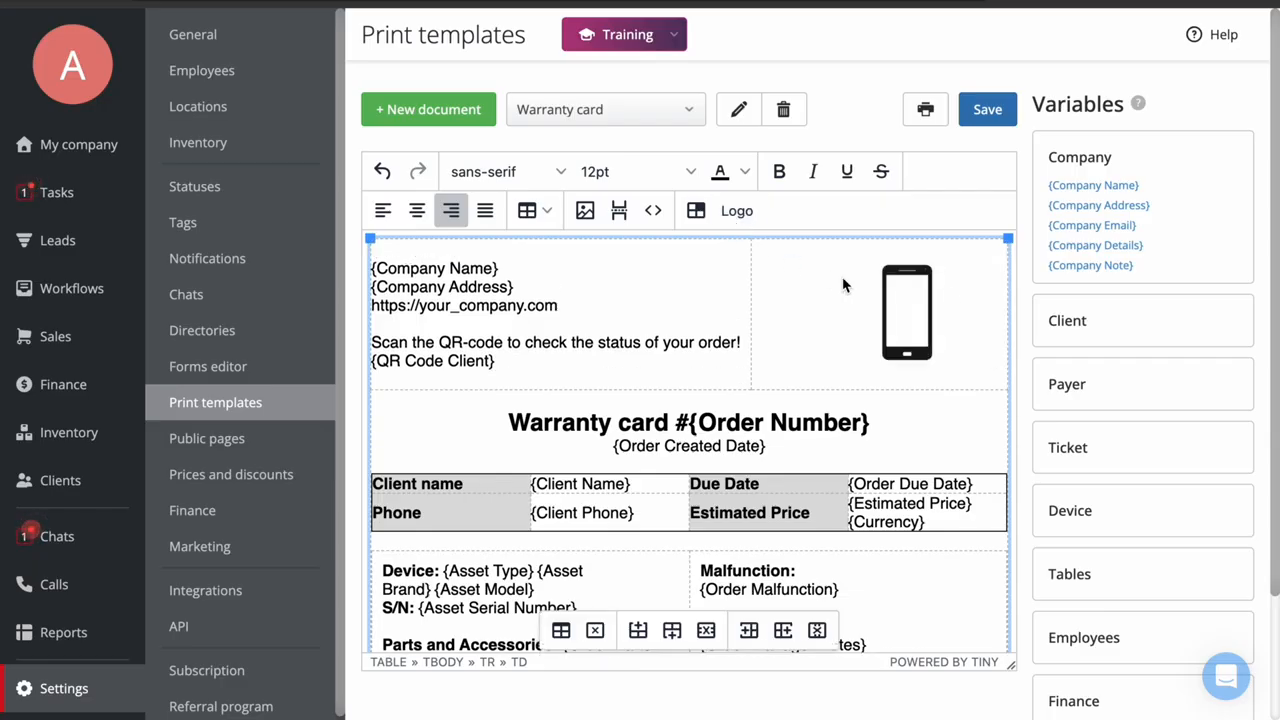
pyautogui.click(987, 109)
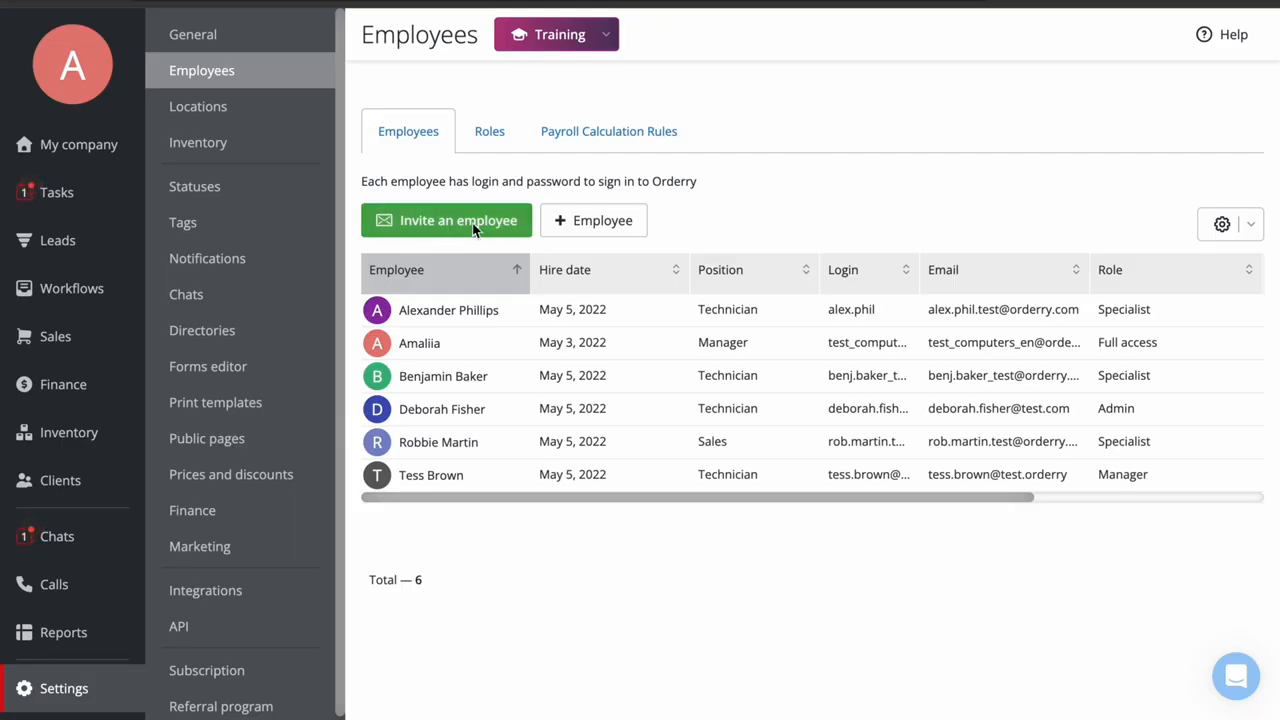
# Review the new employee form's name, email, login and role fields, and close it without saving
pyautogui.click(604, 224)
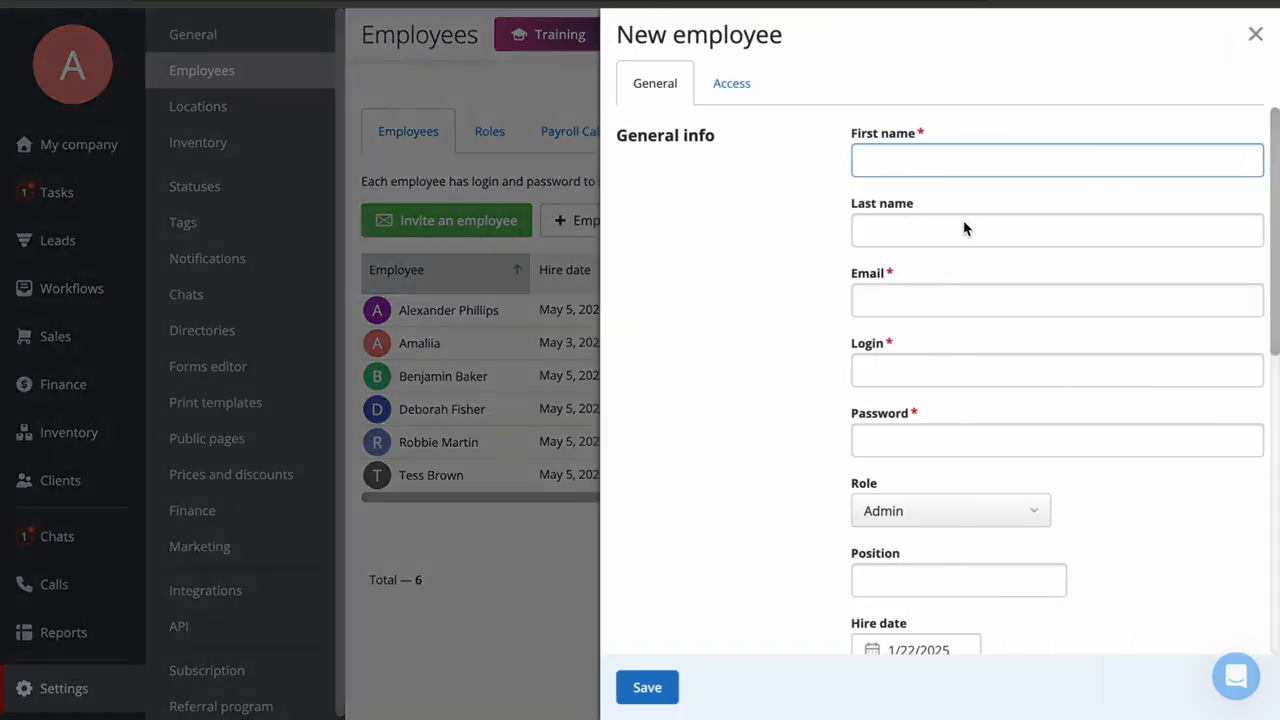
pyautogui.click(982, 236)
pyautogui.click(982, 299)
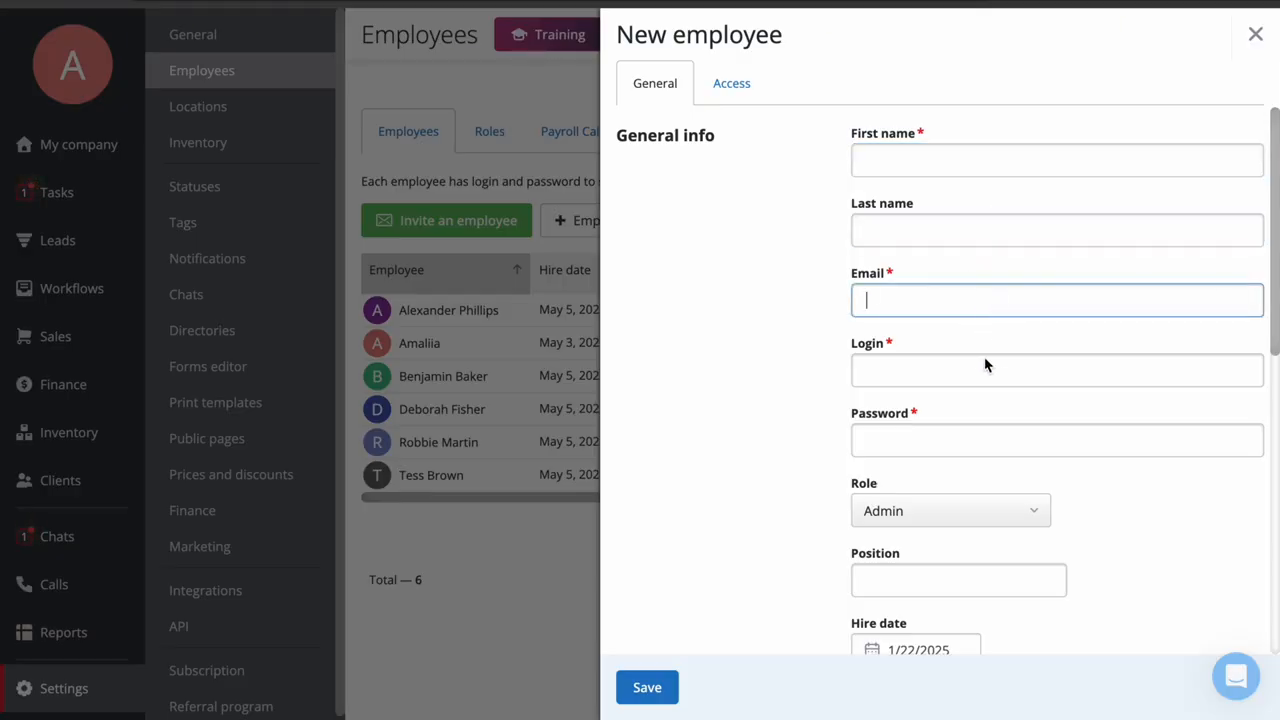
pyautogui.click(985, 380)
pyautogui.scroll(-3, 986, 377)
pyautogui.click(1031, 277)
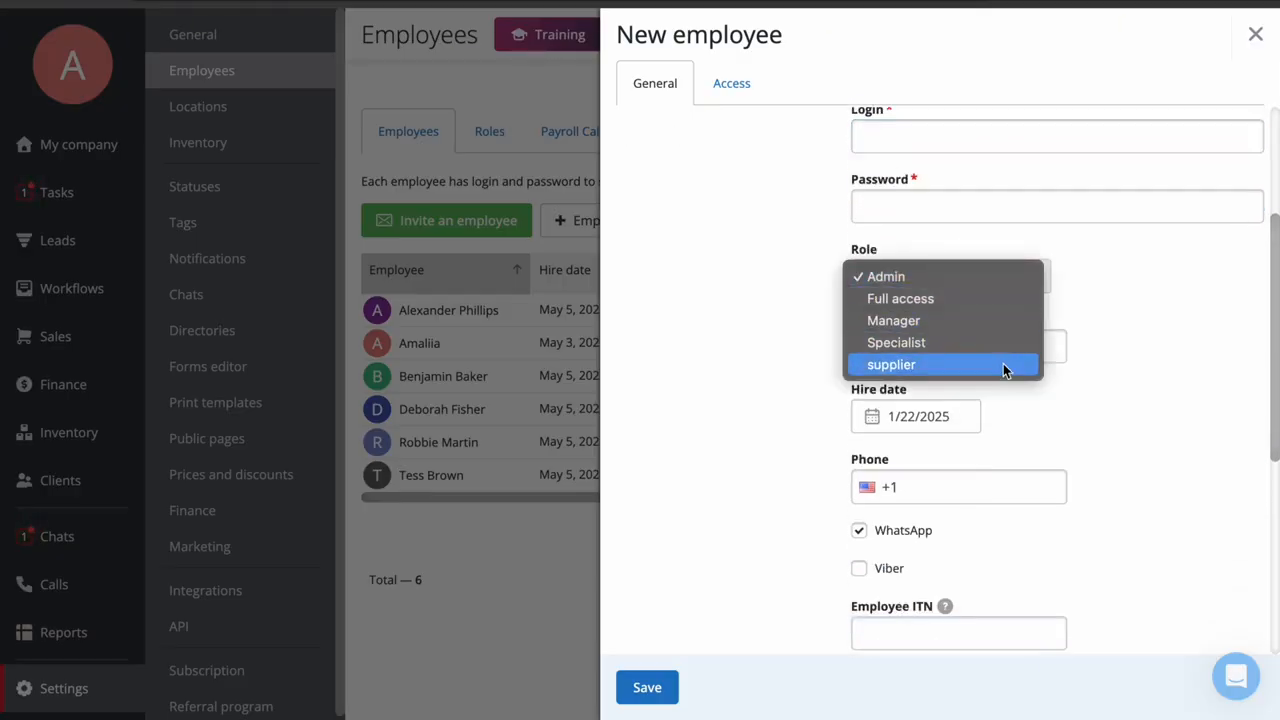
pyautogui.click(1254, 35)
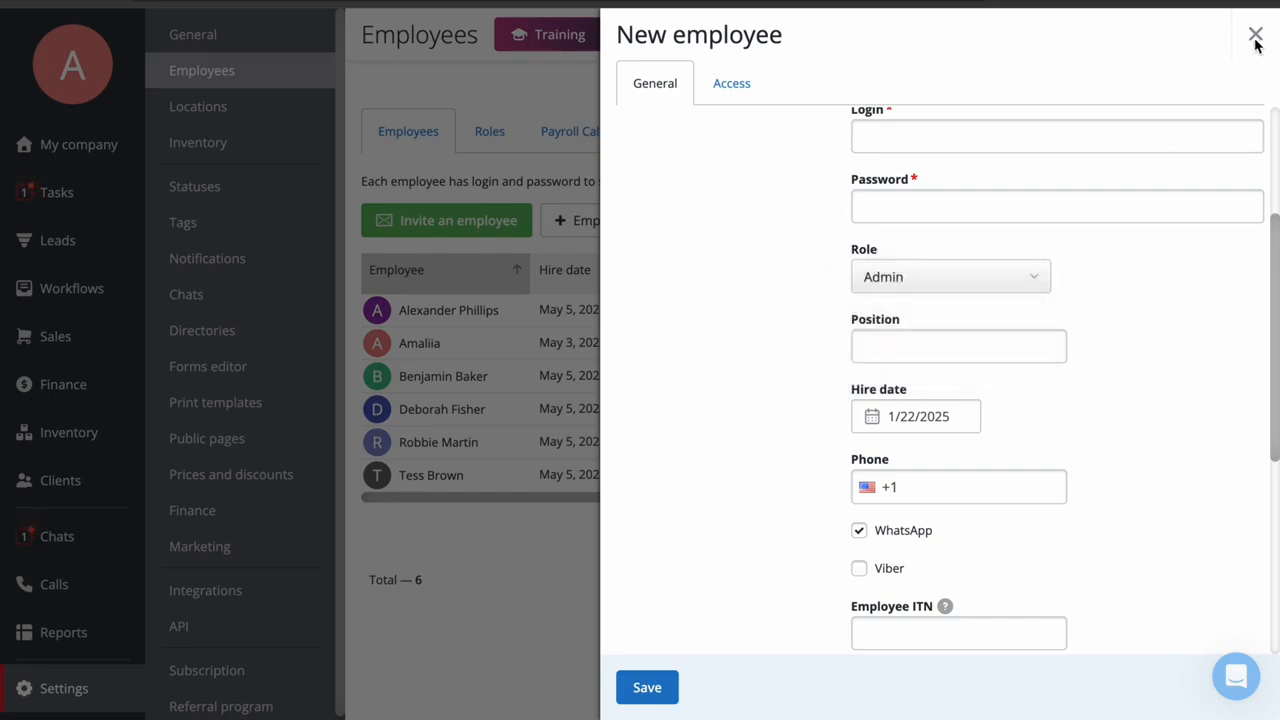
pyautogui.click(1254, 35)
# Open the Manager role and review its permissions for general options, company, tasks, leads and sales
pyautogui.click(496, 135)
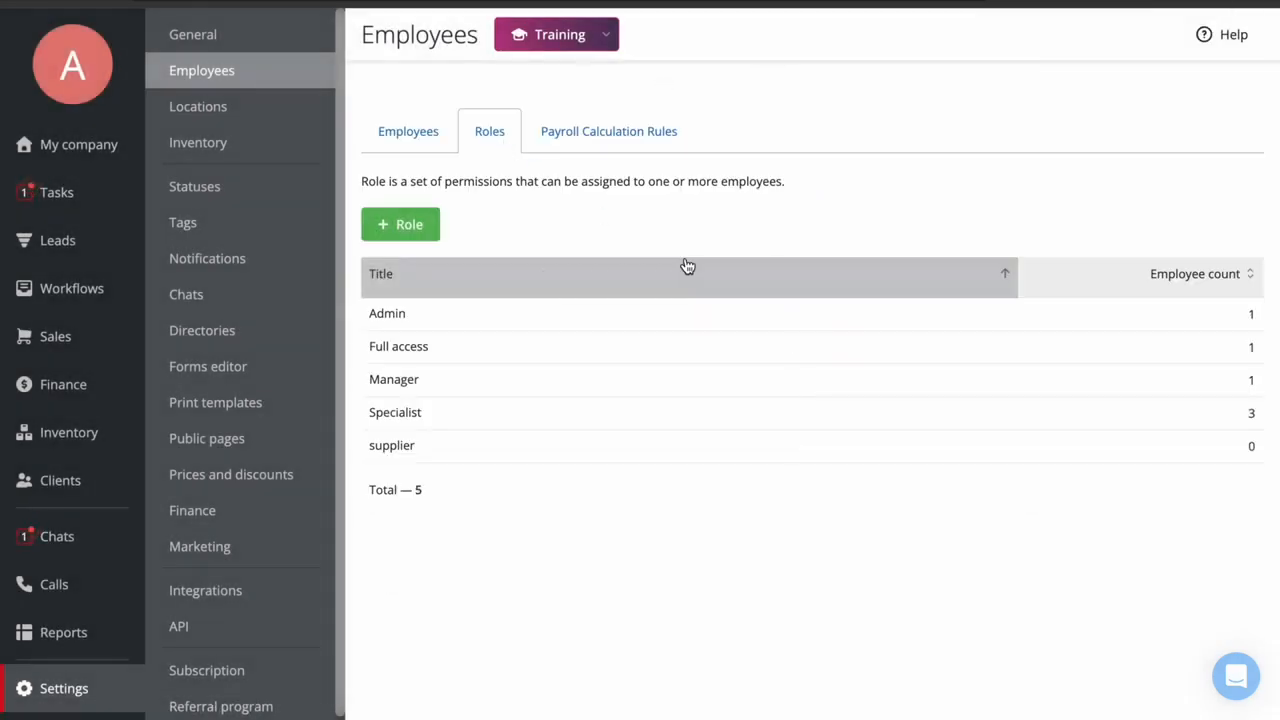
pyautogui.click(660, 384)
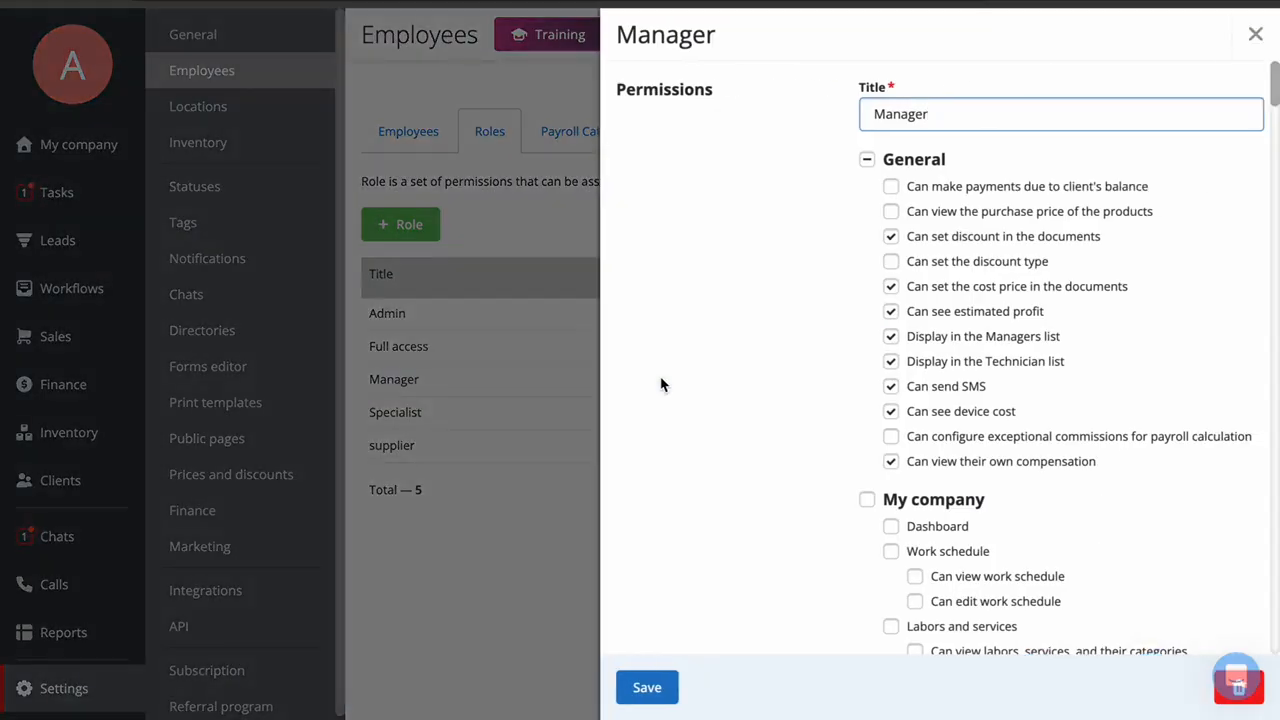
pyautogui.scroll(-4, 660, 384)
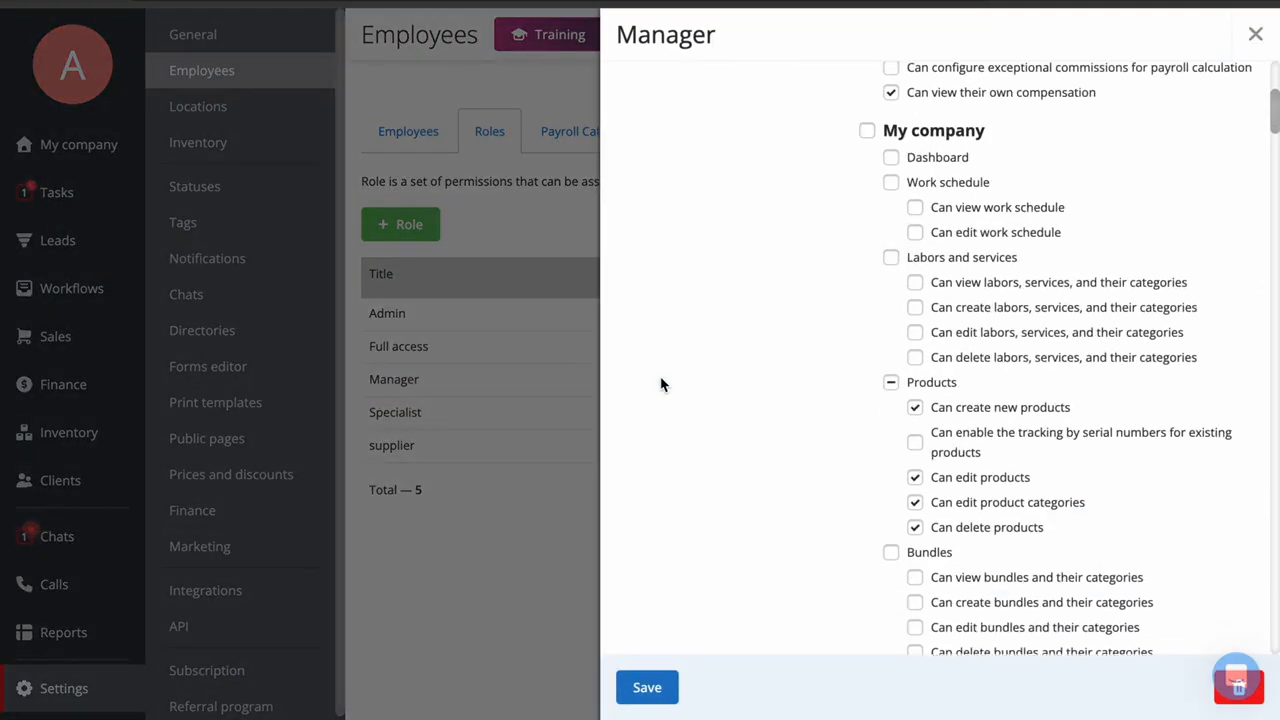
pyautogui.click(890, 248)
pyautogui.click(890, 254)
pyautogui.scroll(-10, 835, 374)
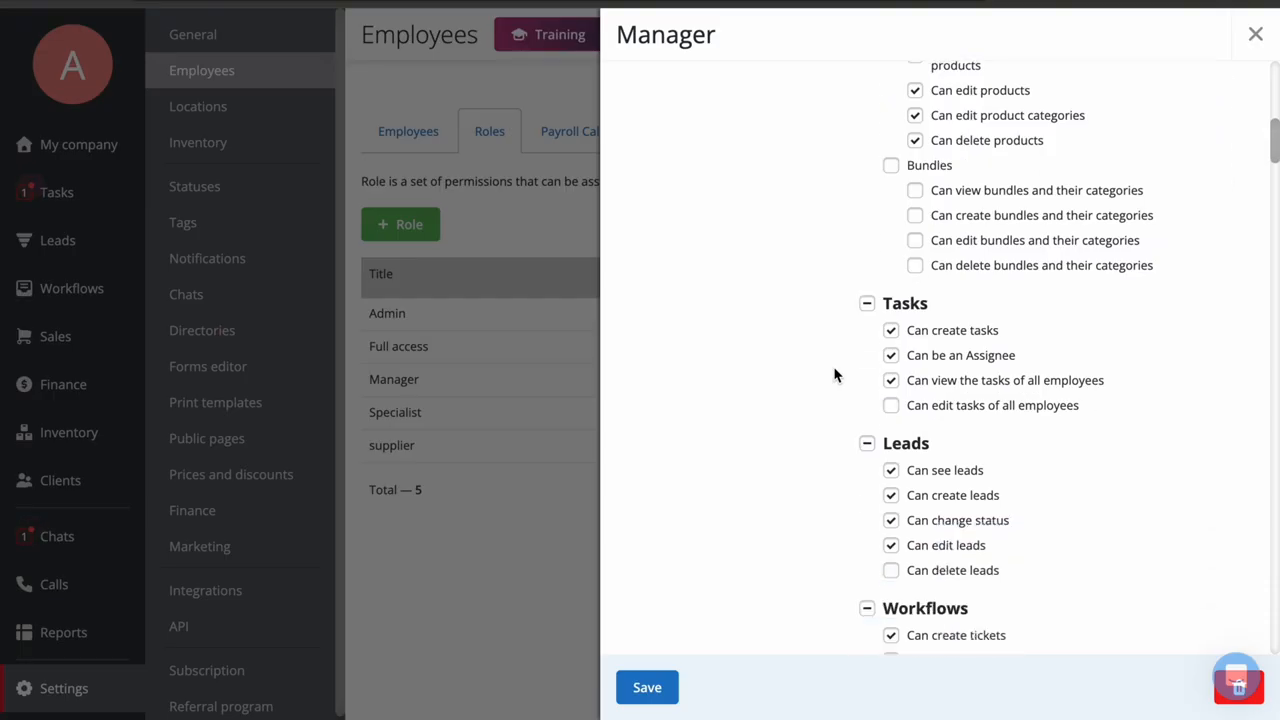
pyautogui.scroll(-8, 835, 374)
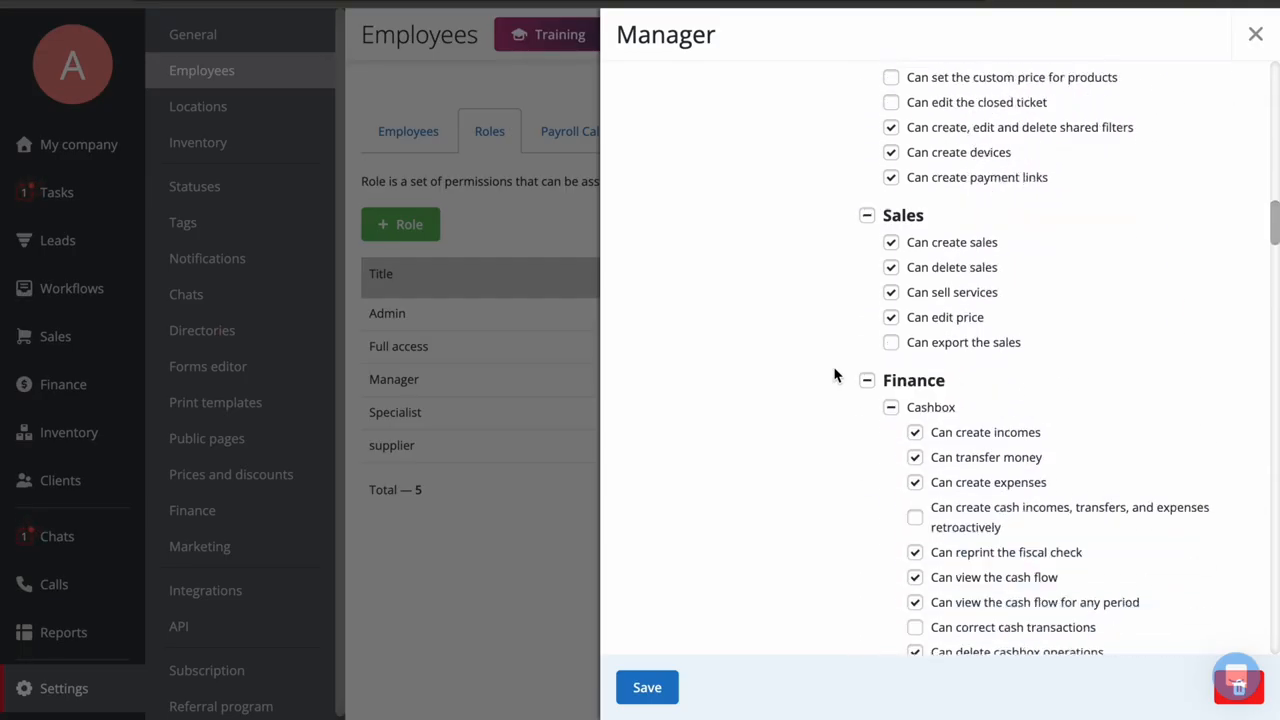
# Clear all Finance permissions of the Manager role and go through its Inventory permissions
pyautogui.click(866, 205)
pyautogui.scroll(-9, 760, 446)
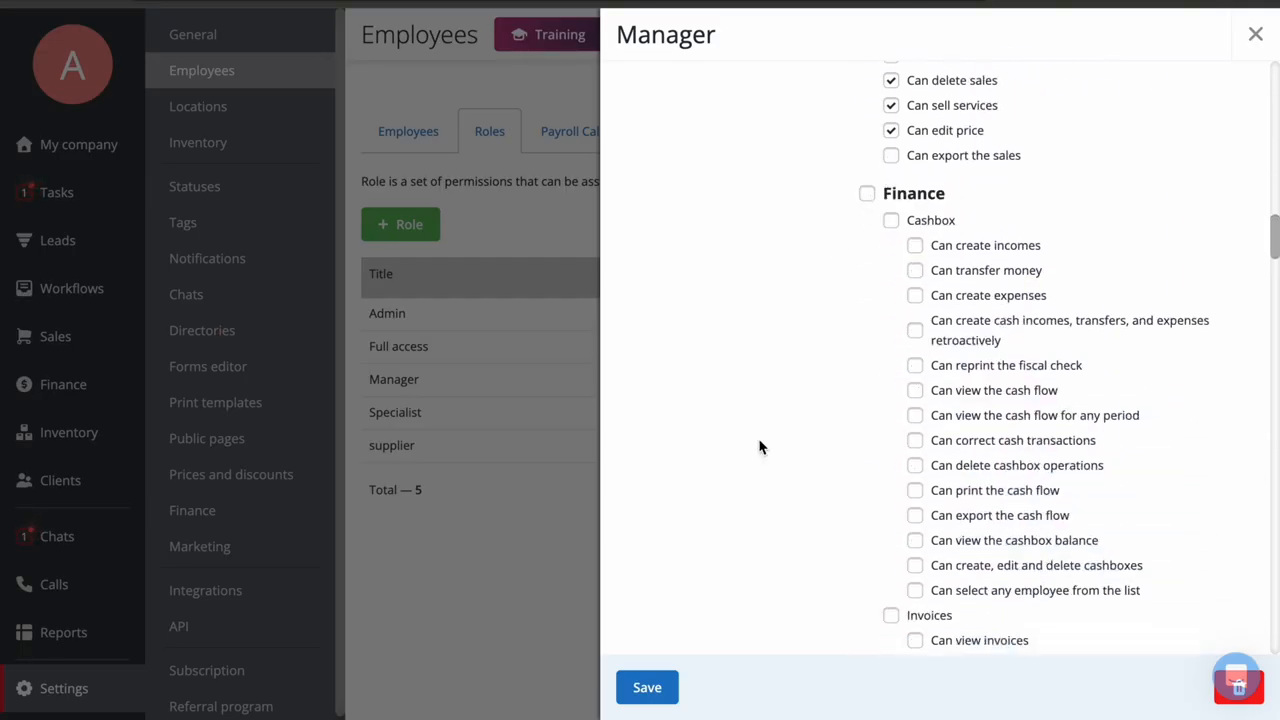
pyautogui.scroll(-3, 760, 446)
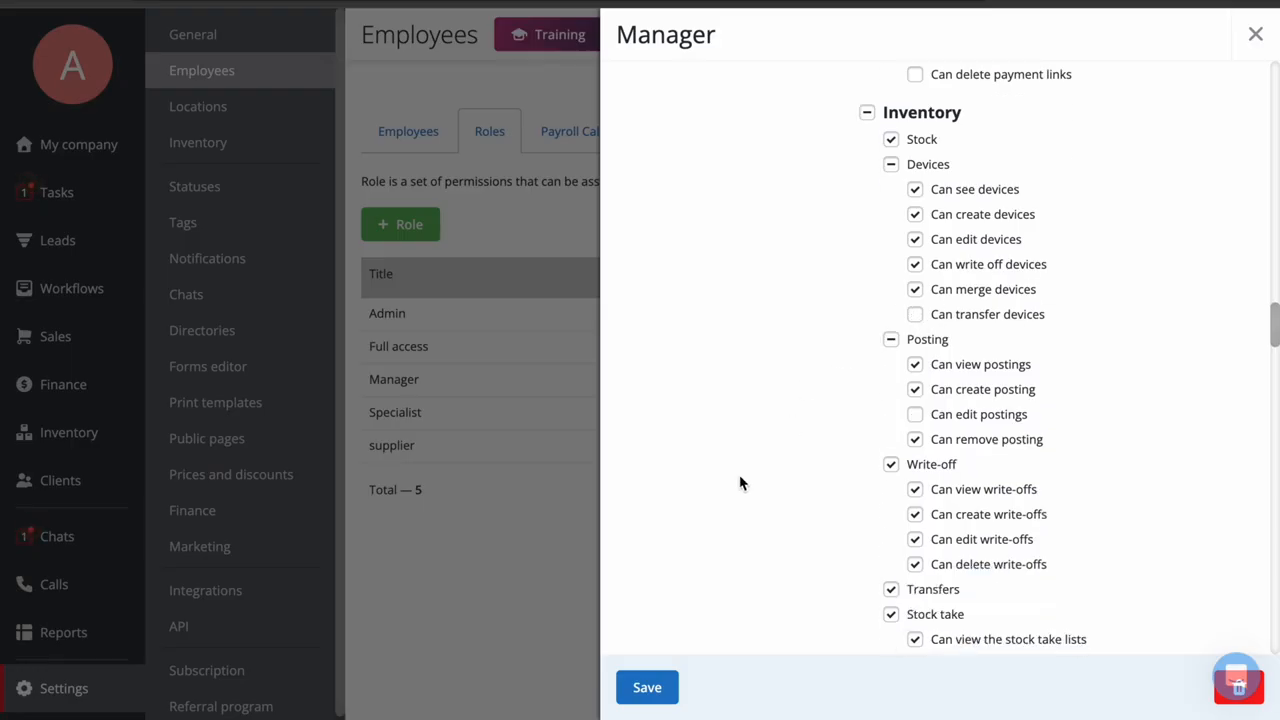
pyautogui.scroll(-4, 740, 484)
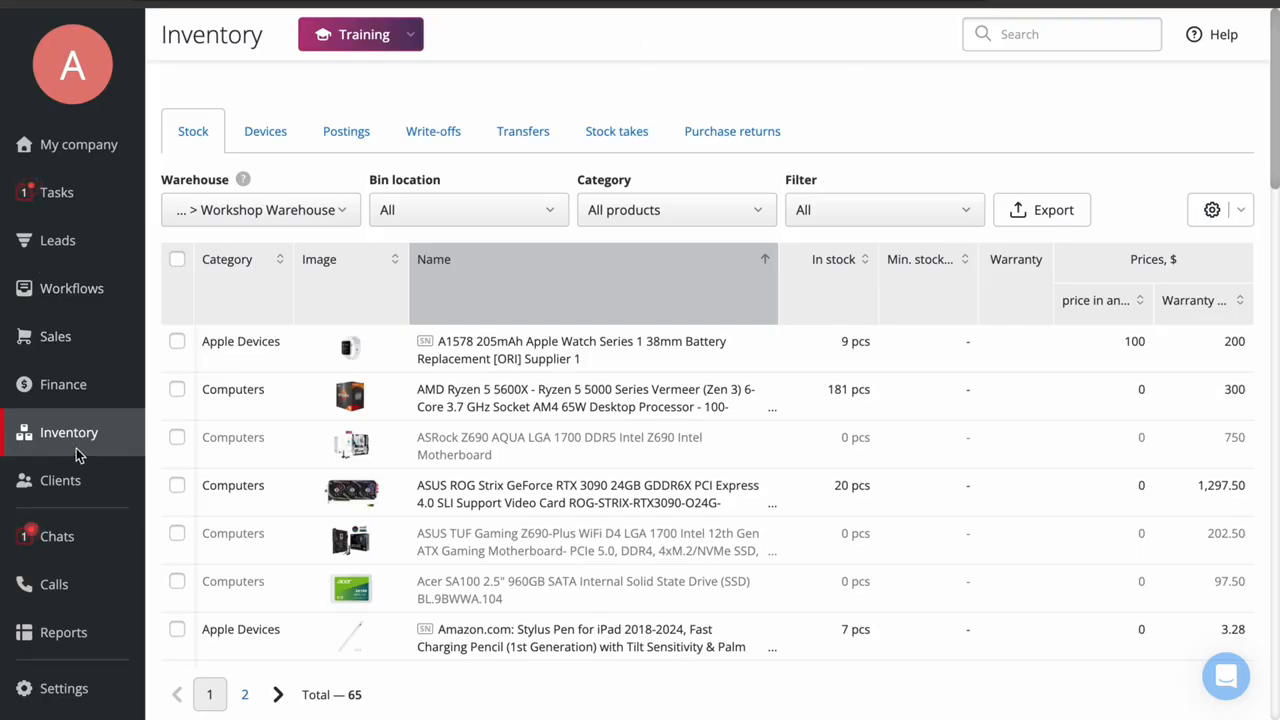
# Start a new inventory posting from Supplier Company into the Workshop Warehouse
pyautogui.click(360, 133)
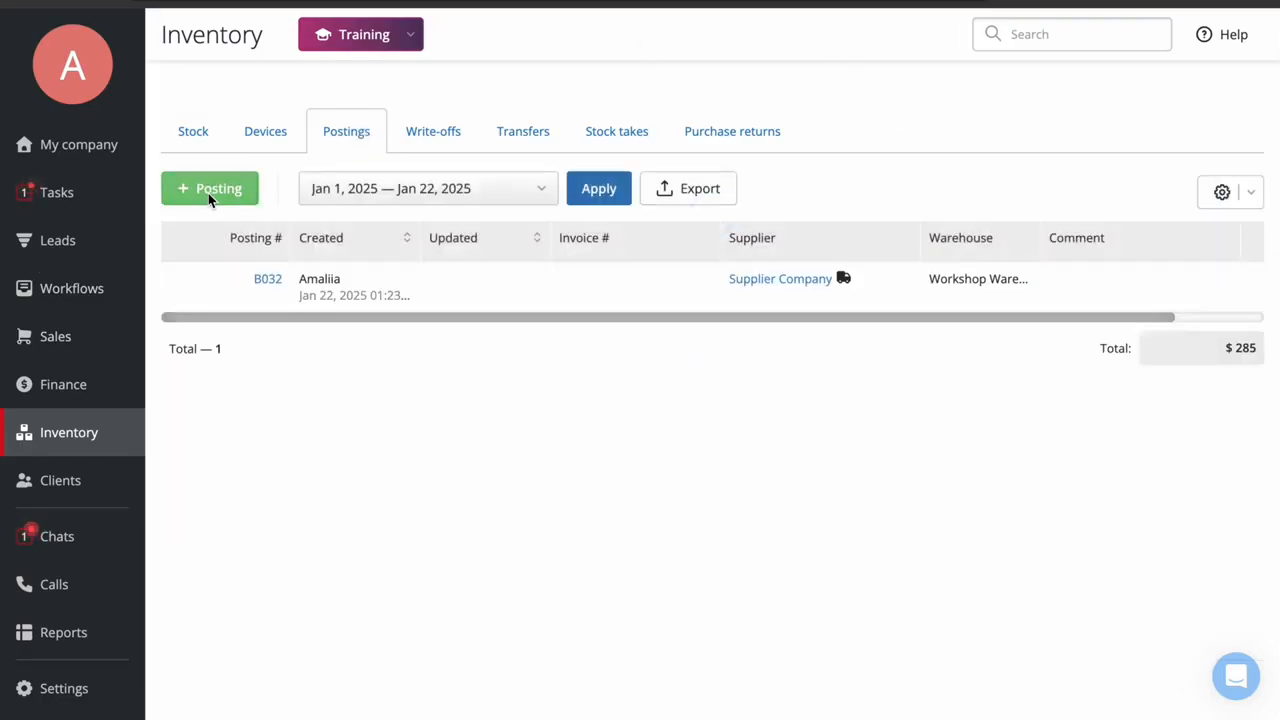
pyautogui.click(208, 190)
pyautogui.click(598, 116)
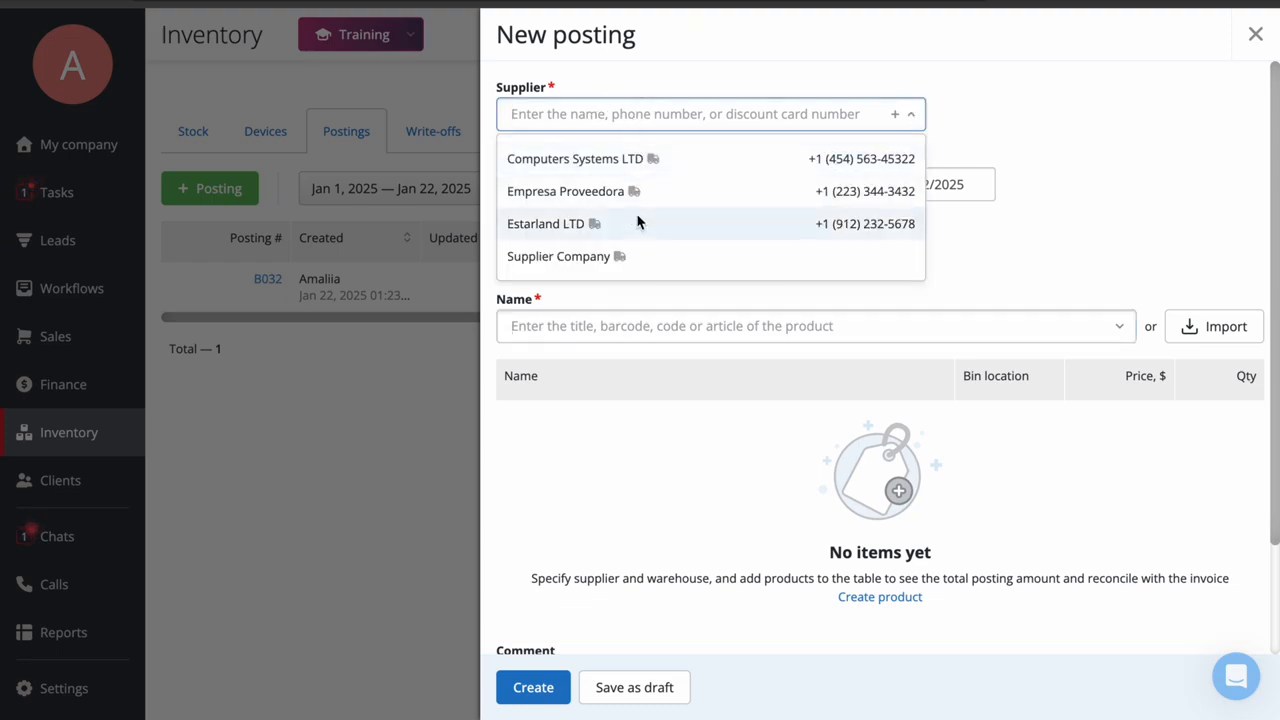
pyautogui.click(646, 266)
pyautogui.click(607, 361)
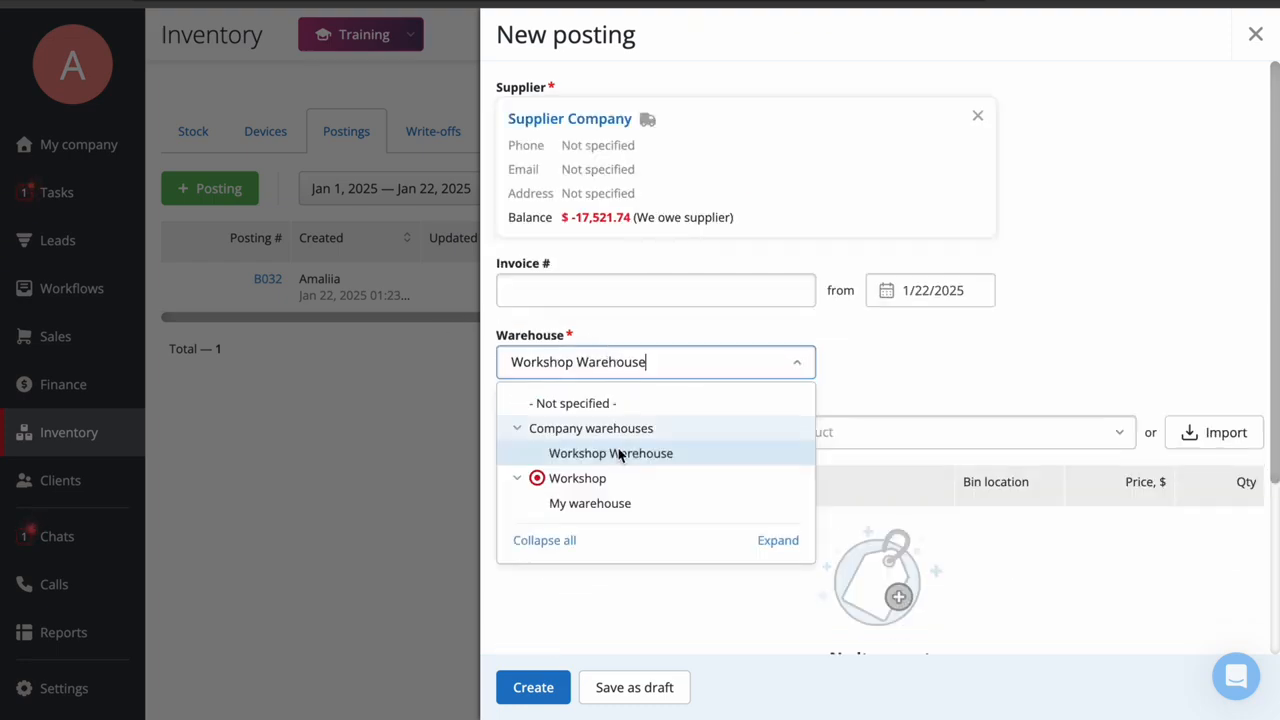
pyautogui.click(886, 335)
# Search the posting's product field for "Lithium-ion Battery 3000 mAh" and start creating a new product with that name
pyautogui.click(686, 436)
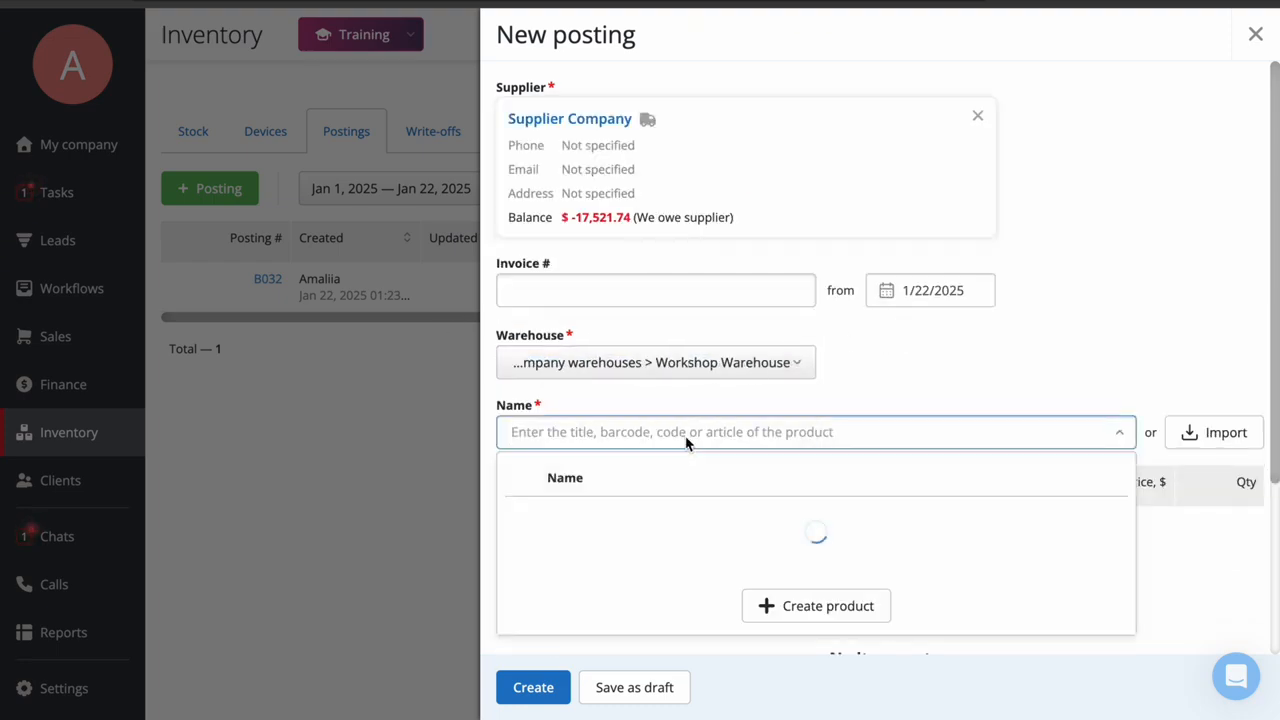
pyautogui.write('Lithium-ion Battery 3000 mAh')
pyautogui.click(515, 434)
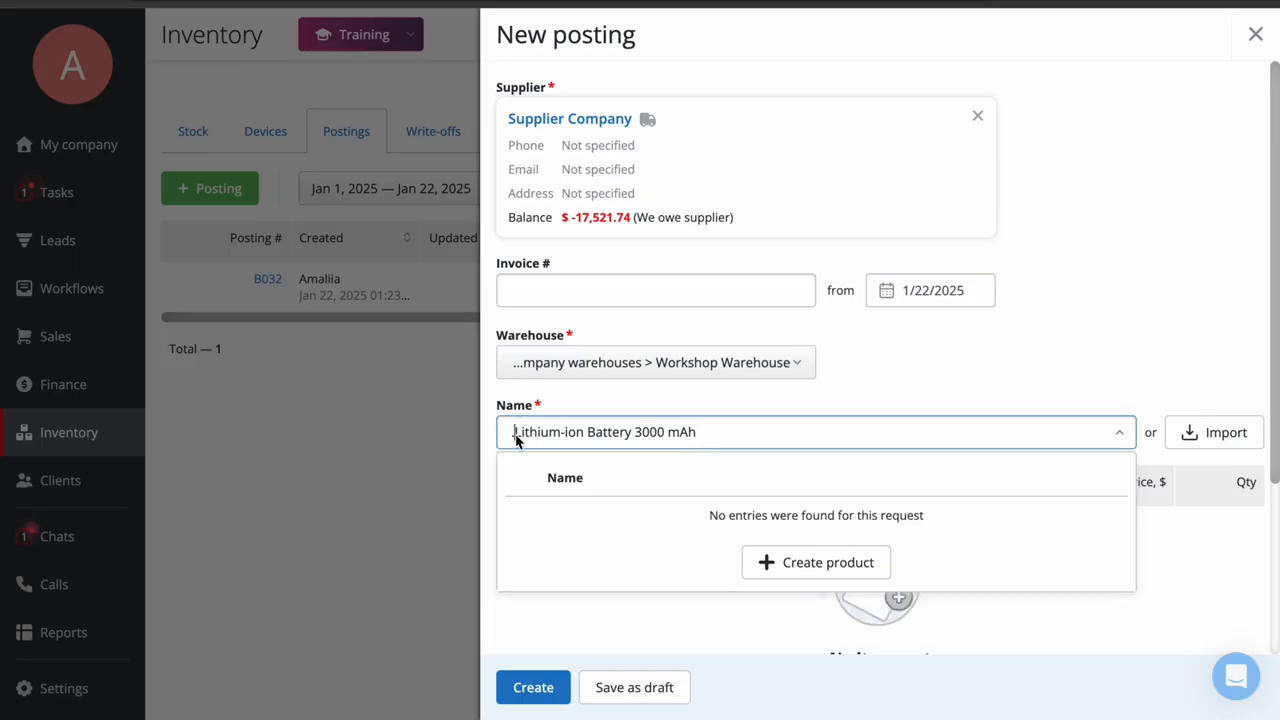
pyautogui.press('BackSpace')
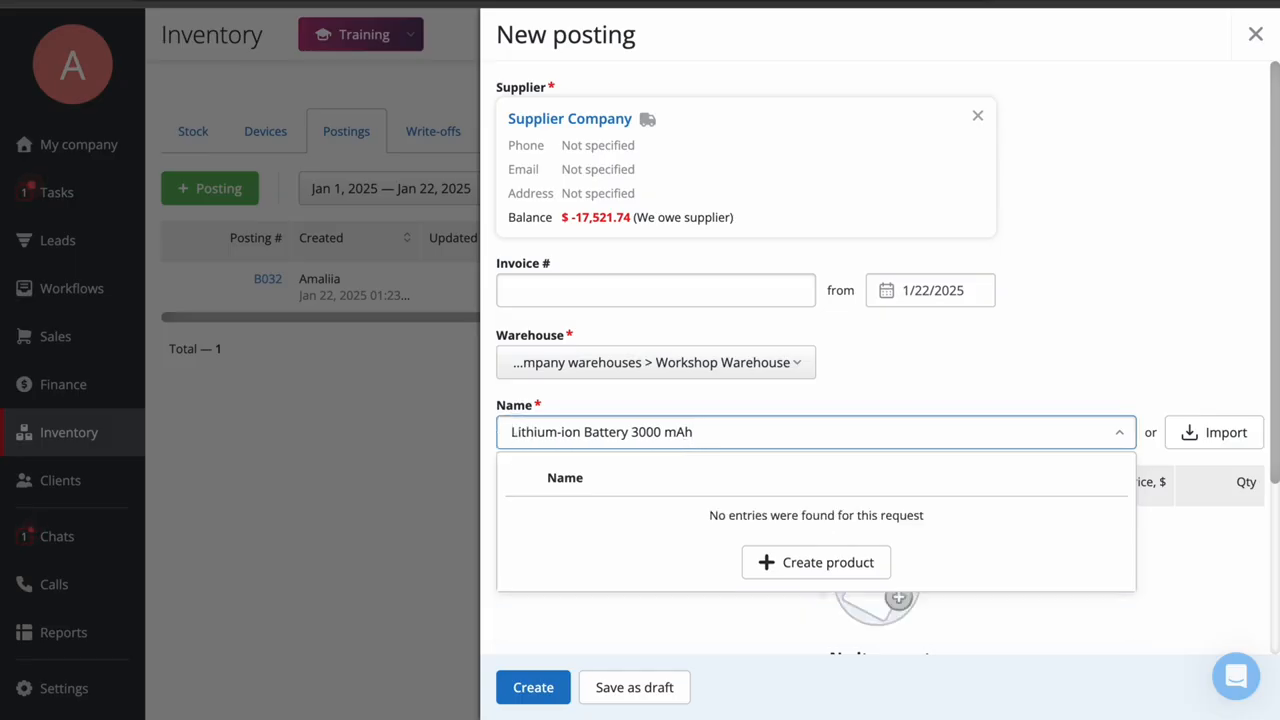
pyautogui.click(830, 564)
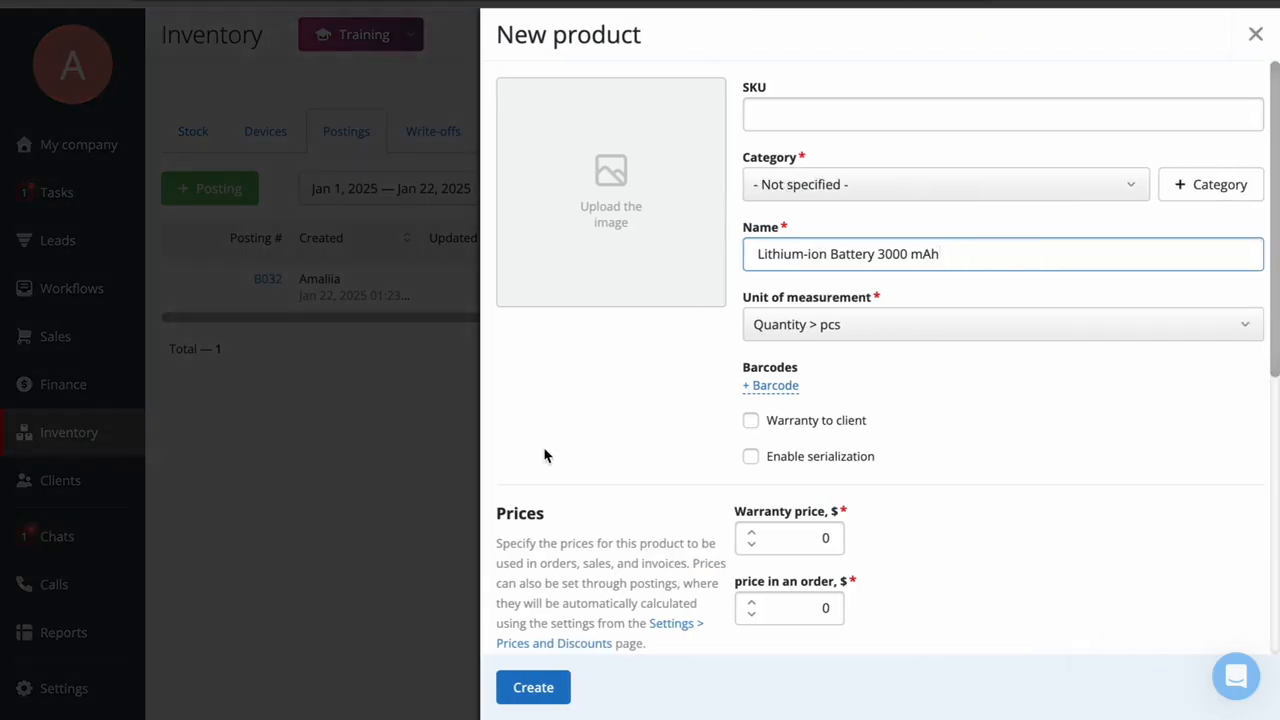
# Assign the new product to the Spare parts category and upload the battery photo as its image
pyautogui.click(997, 182)
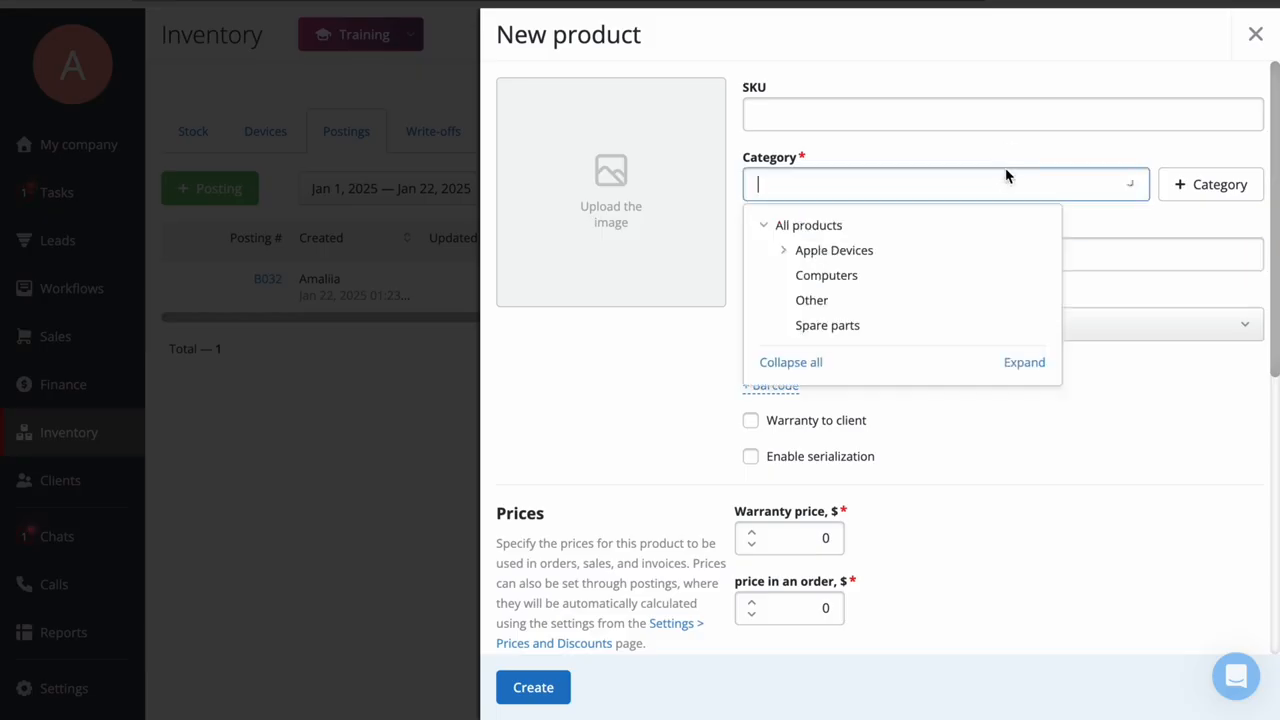
pyautogui.click(897, 328)
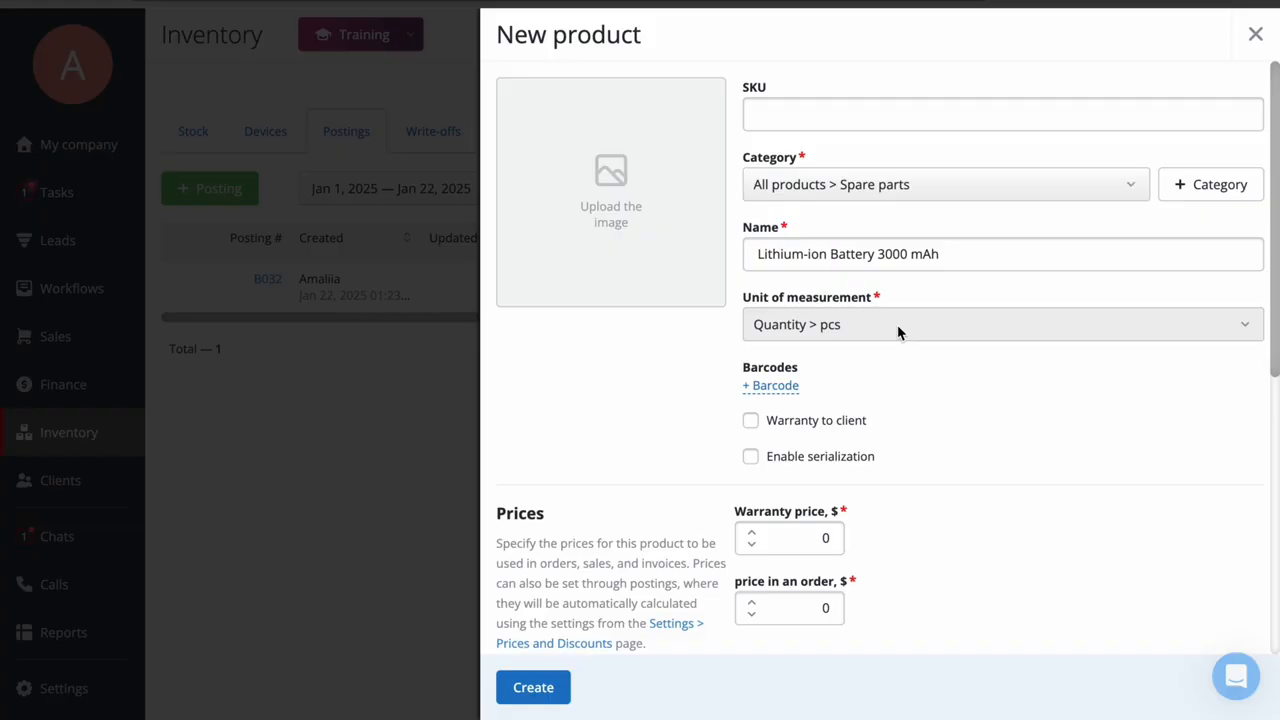
pyautogui.click(666, 162)
pyautogui.doubleClick(519, 276)
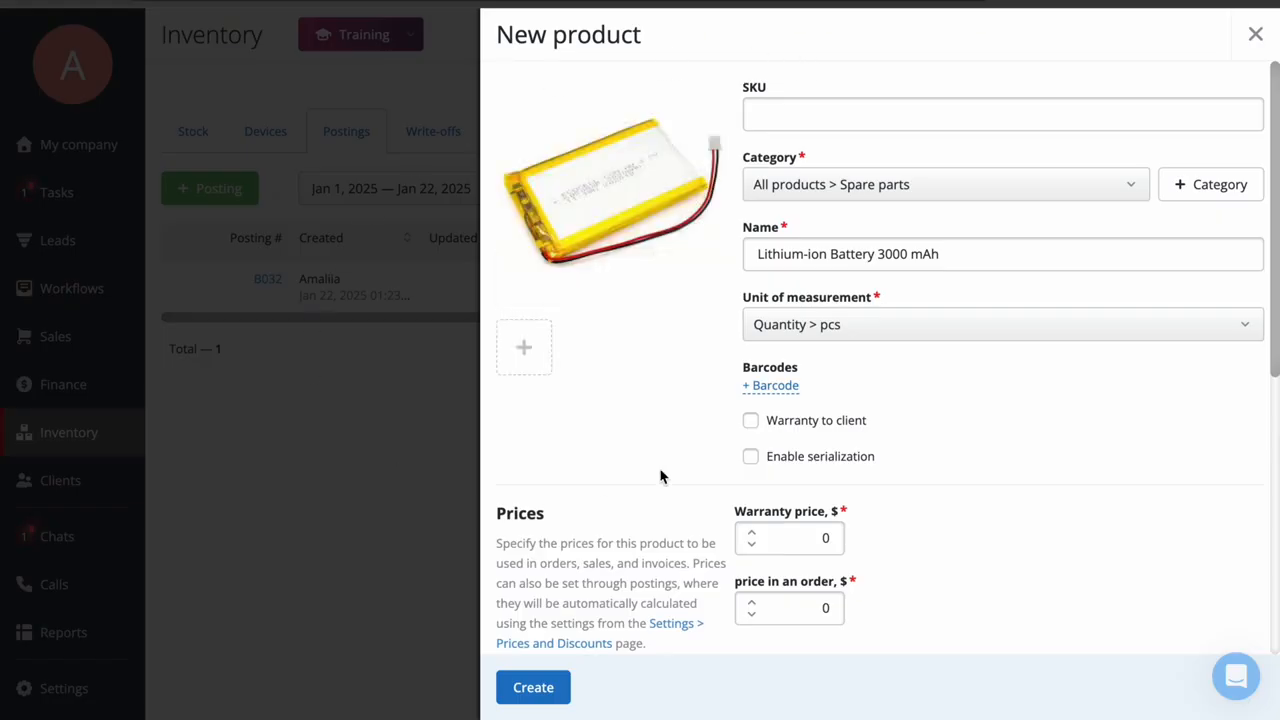
pyautogui.click(752, 384)
pyautogui.click(666, 343)
pyautogui.click(772, 276)
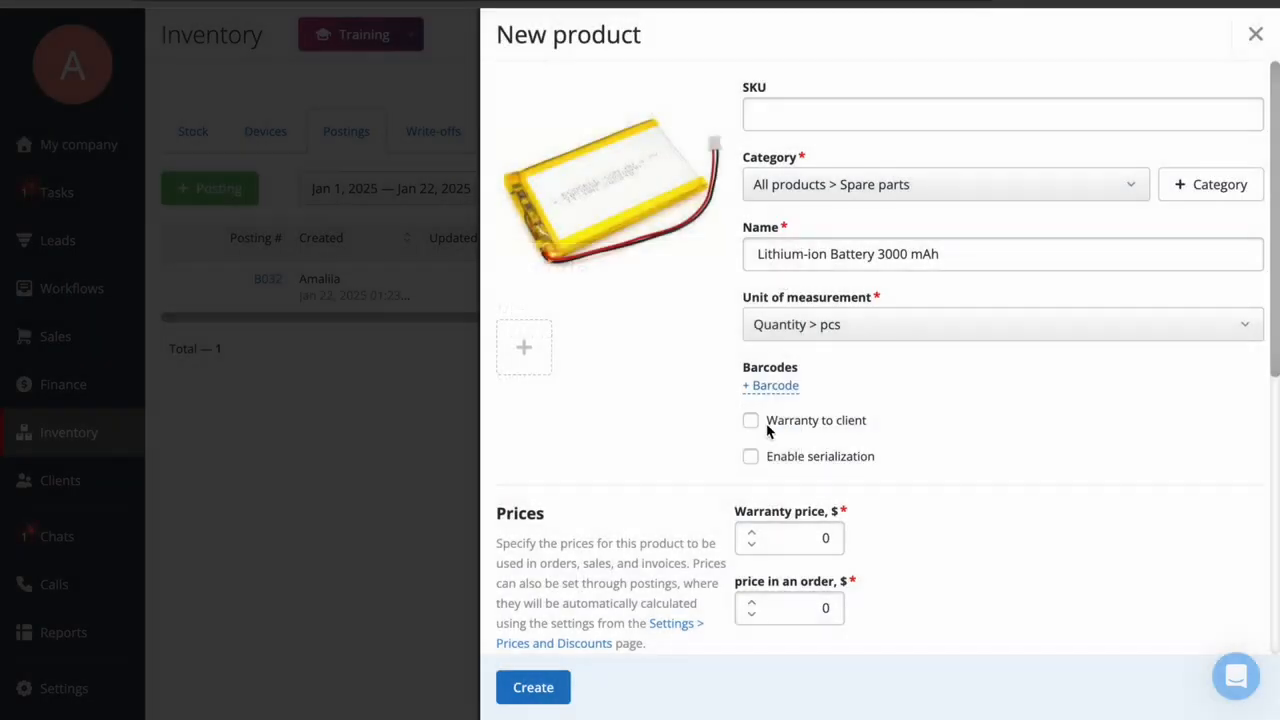
pyautogui.click(750, 423)
pyautogui.click(750, 424)
# Create the battery product and add 5 pieces to the posting at a $55 purchase price, applying the estimated prices as current prices
pyautogui.click(537, 688)
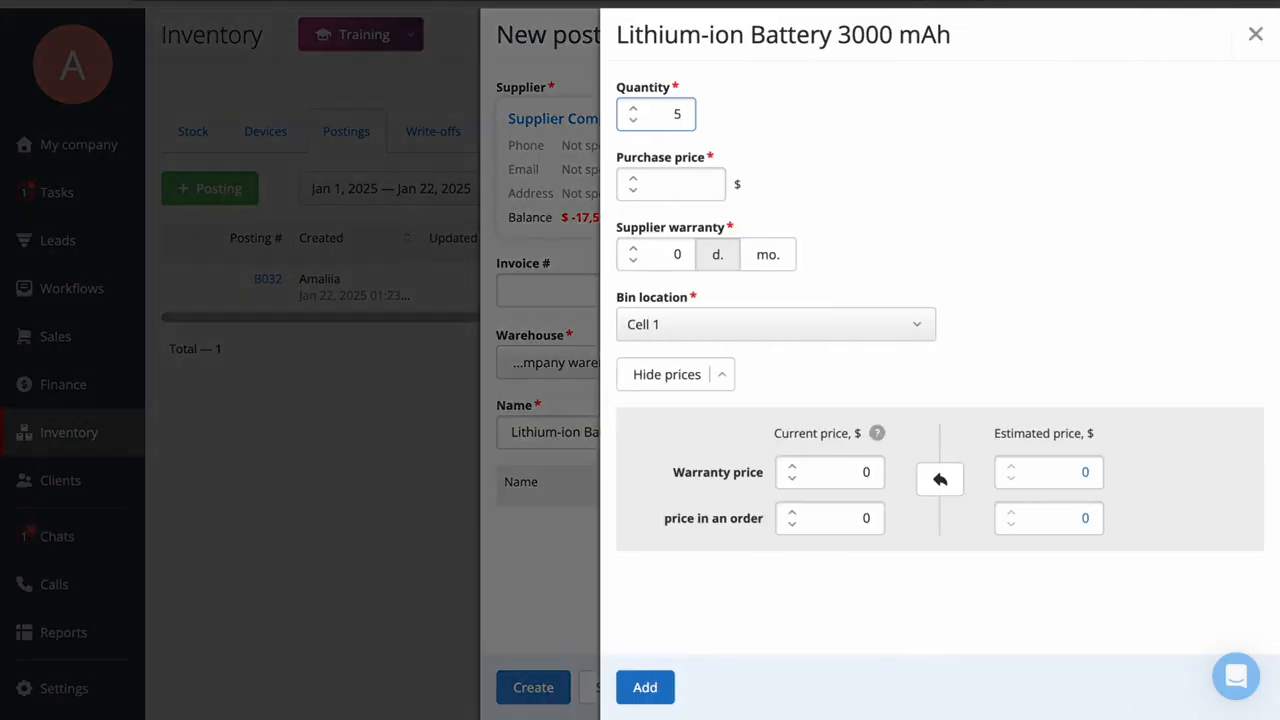
pyautogui.click(700, 184)
pyautogui.write('55')
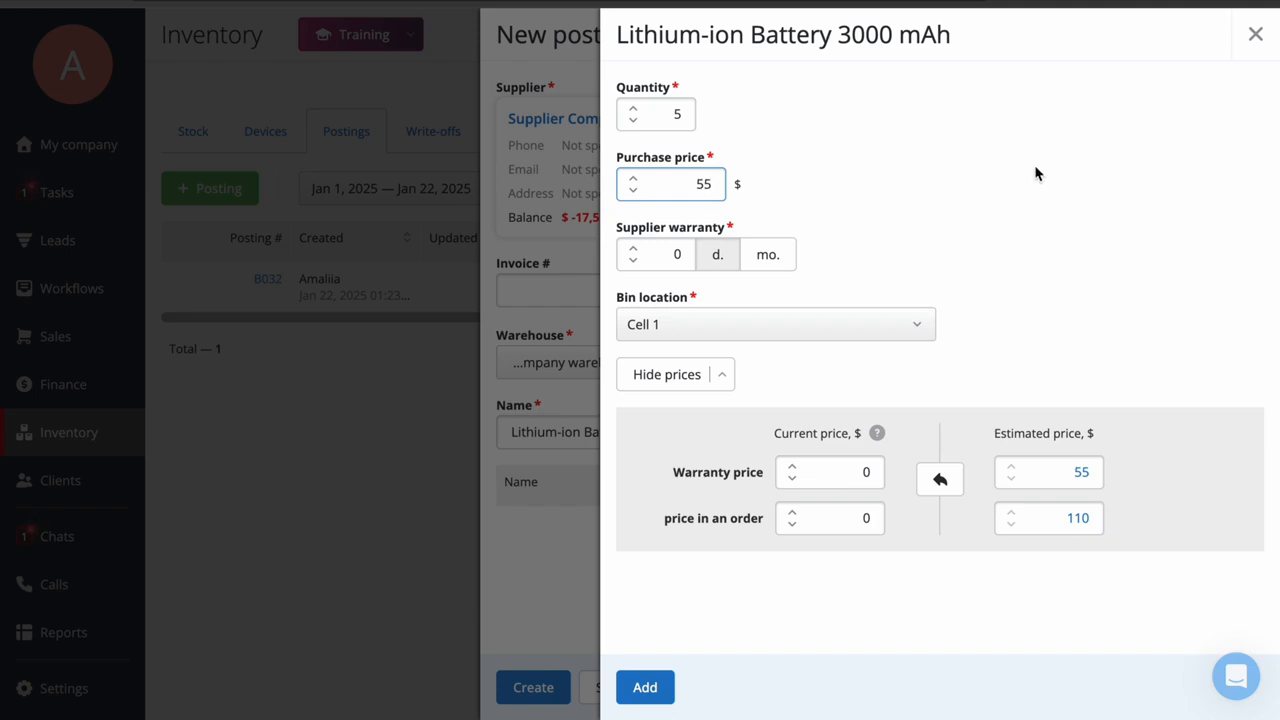
pyautogui.click(940, 479)
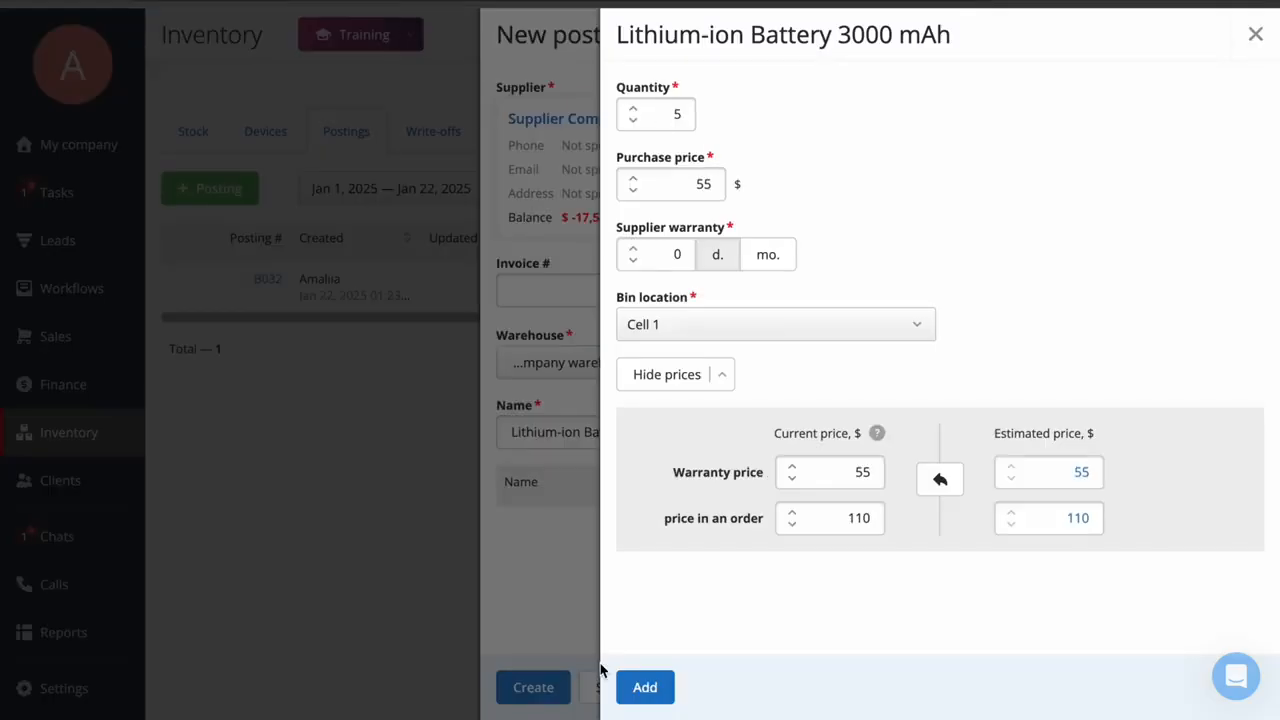
pyautogui.click(645, 687)
# Find "USB" products and add 1 USB-C to Lightning Cable (1 m) to the posting at a purchase price of $10
pyautogui.click(557, 432)
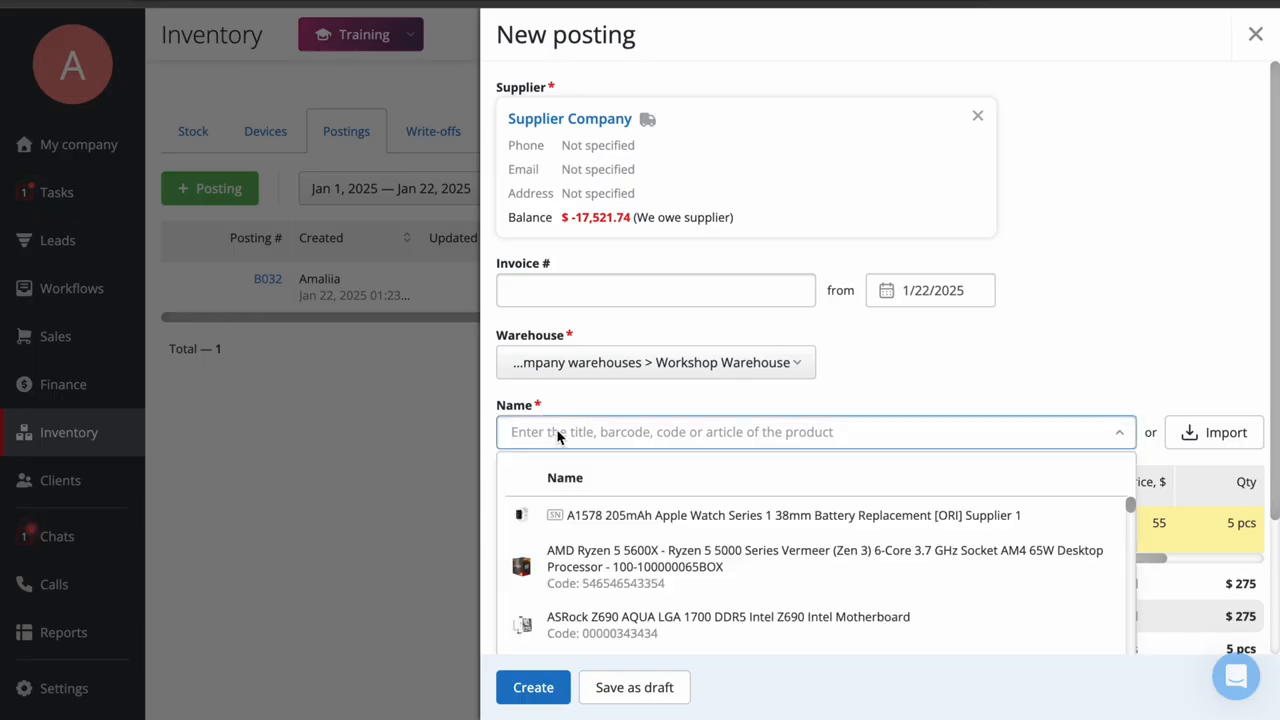
pyautogui.write('USB')
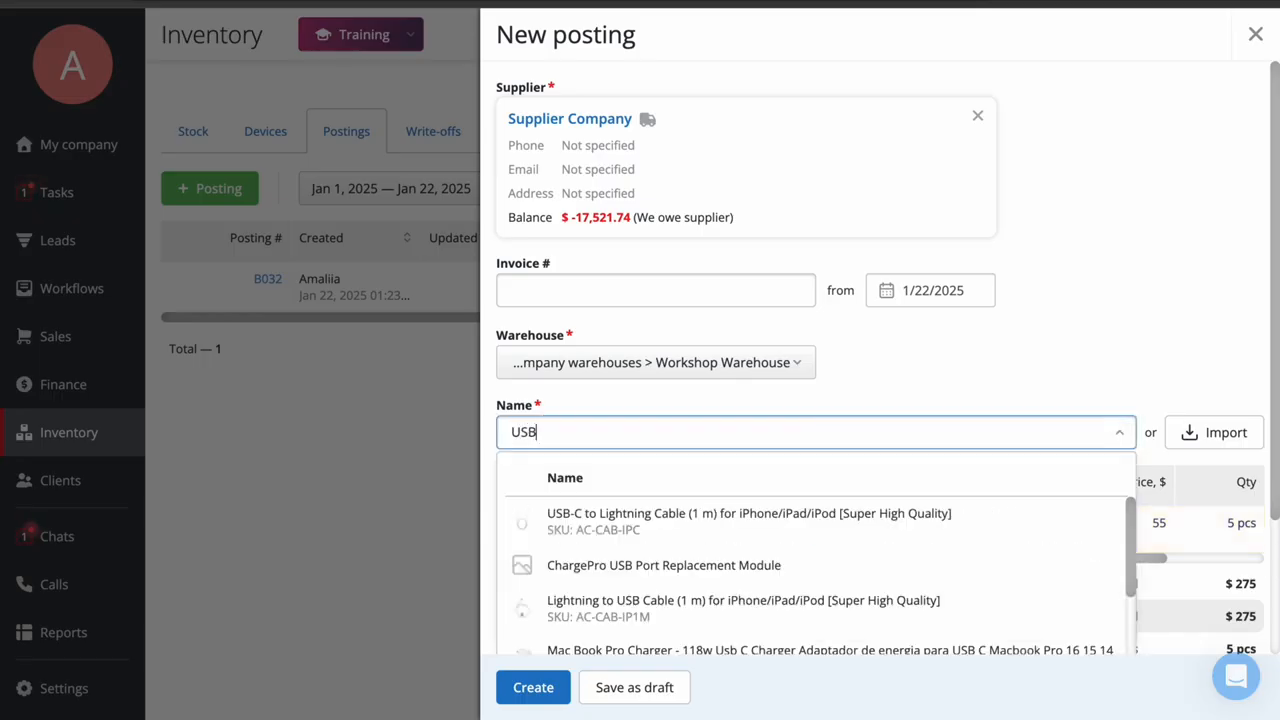
pyautogui.click(986, 517)
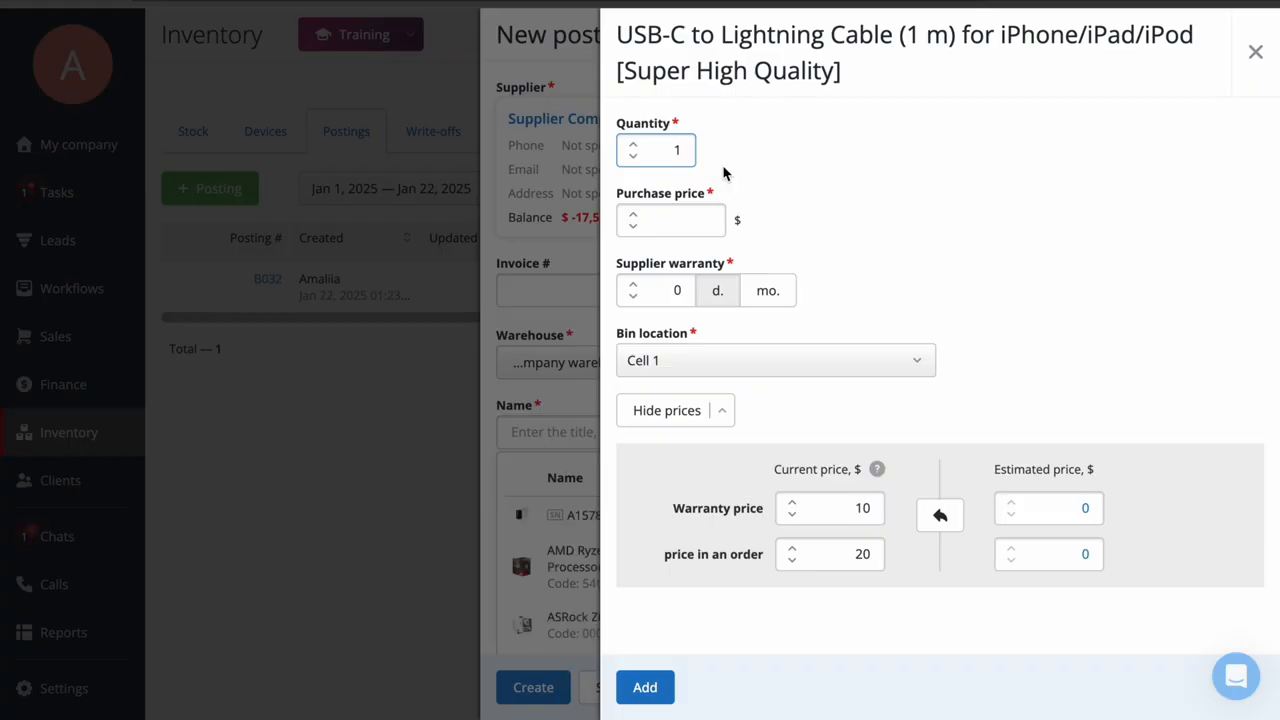
pyautogui.click(690, 228)
pyautogui.write('10')
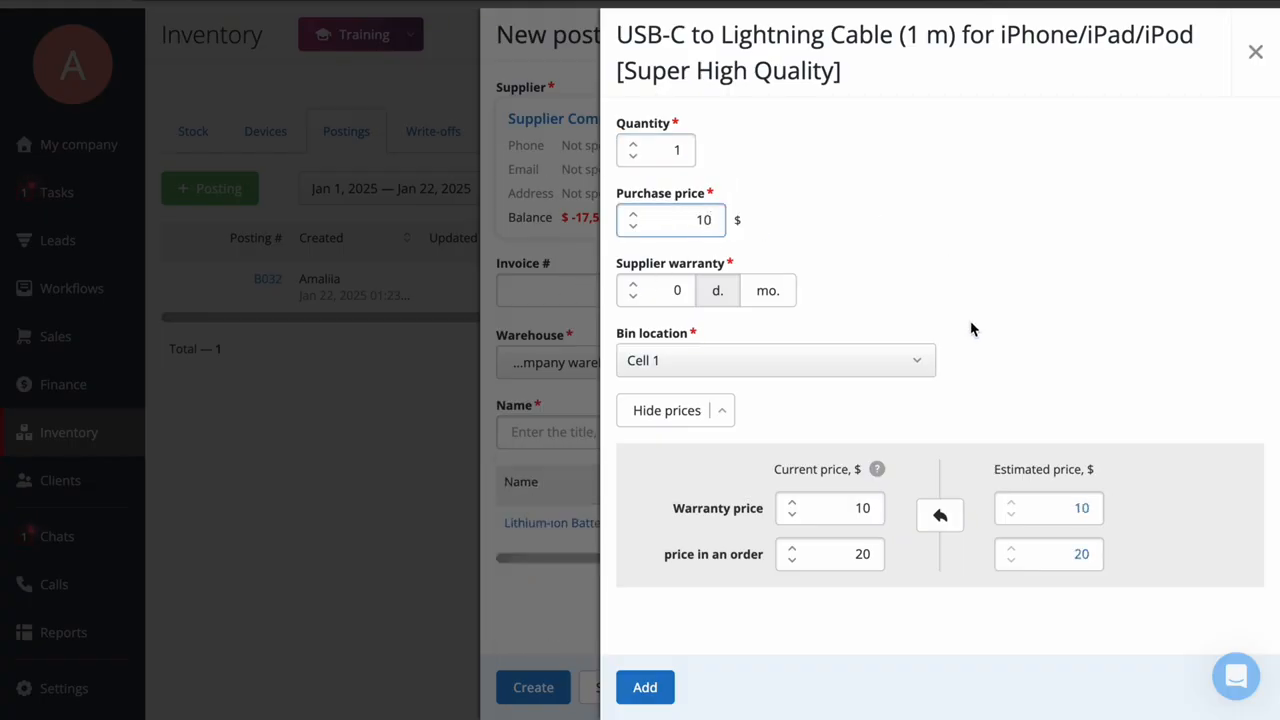
pyautogui.click(648, 690)
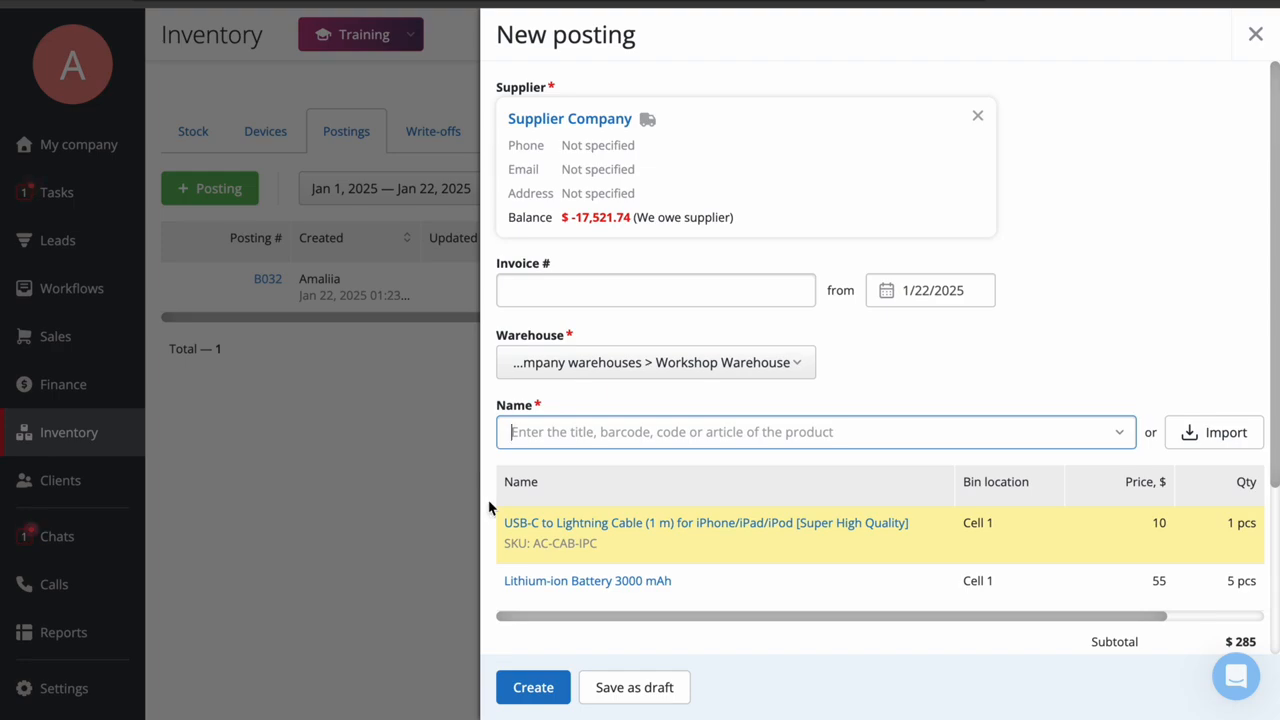
# Create the posting with Pay from cashbox enabled and record its expense using the Due to balance payment method
pyautogui.scroll(-1, 489, 510)
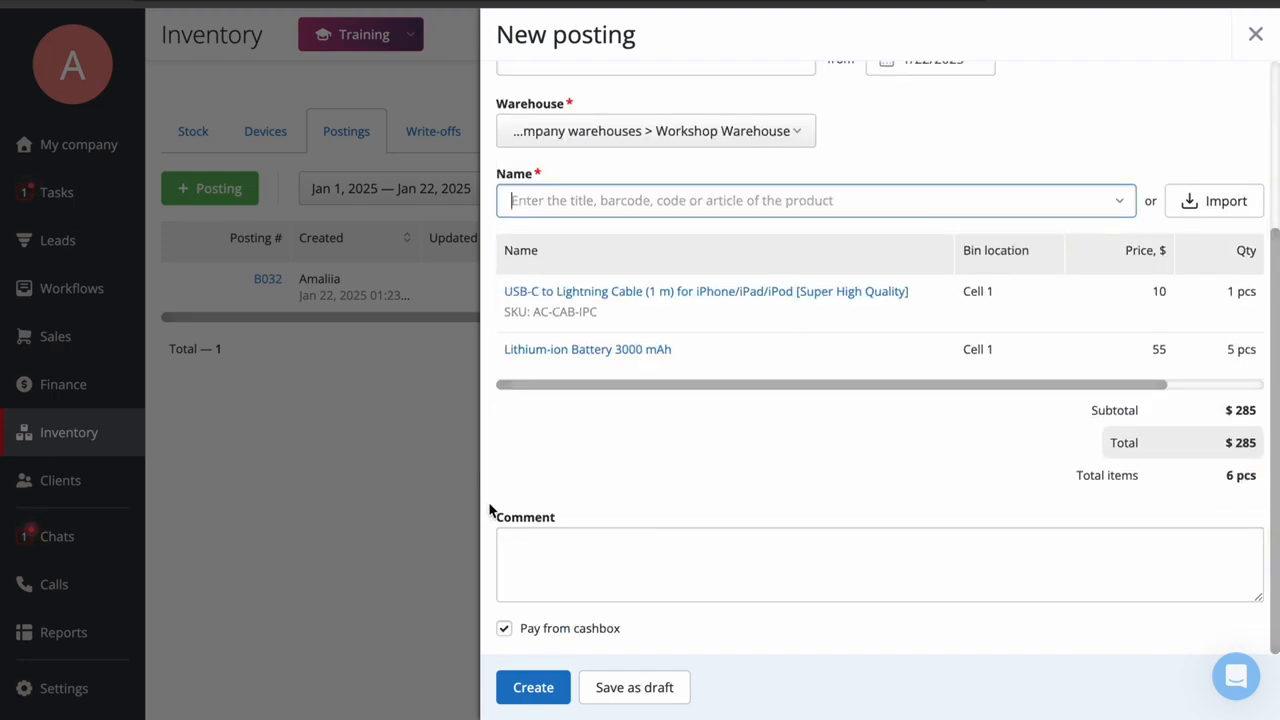
pyautogui.click(503, 627)
pyautogui.click(503, 628)
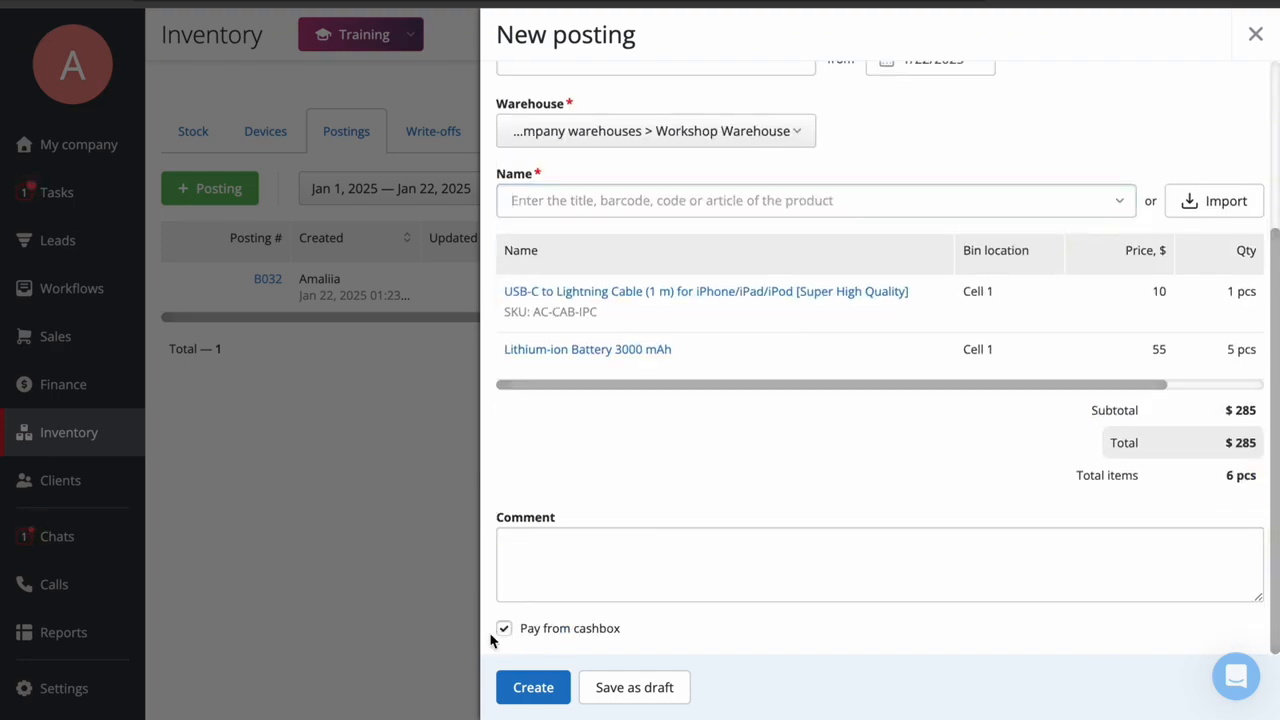
pyautogui.click(532, 689)
pyautogui.click(857, 560)
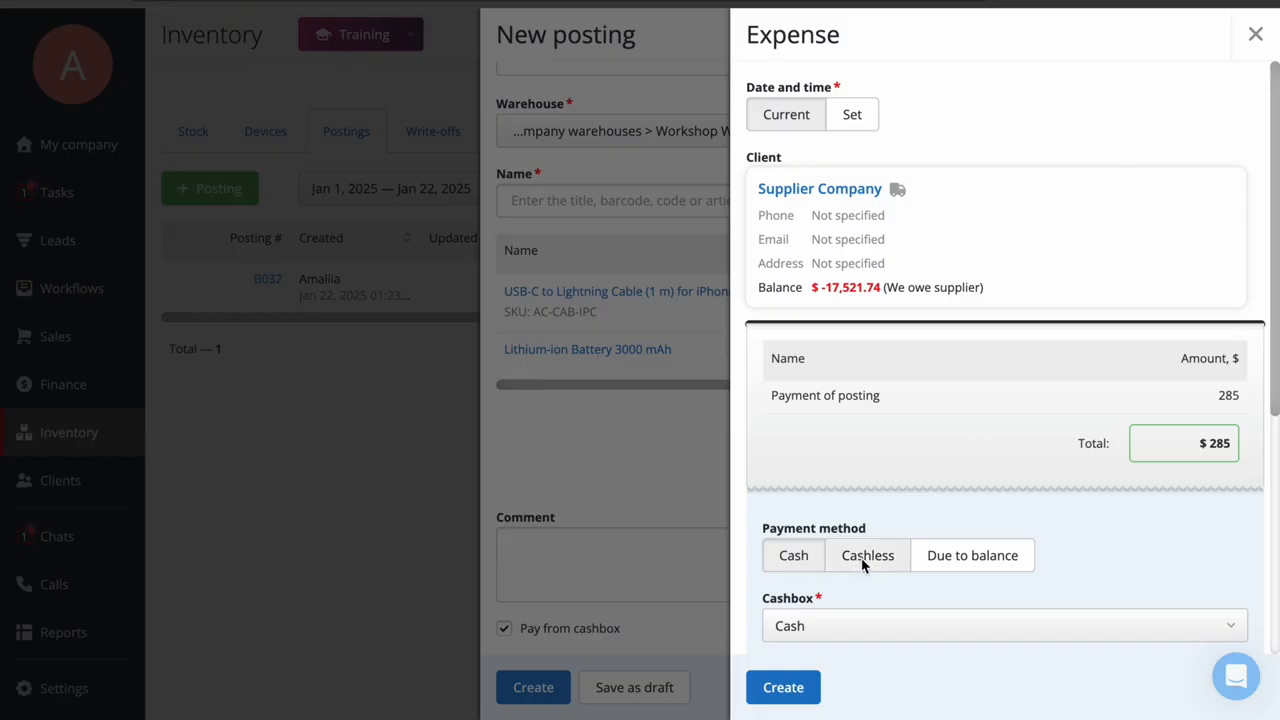
pyautogui.scroll(-1, 863, 477)
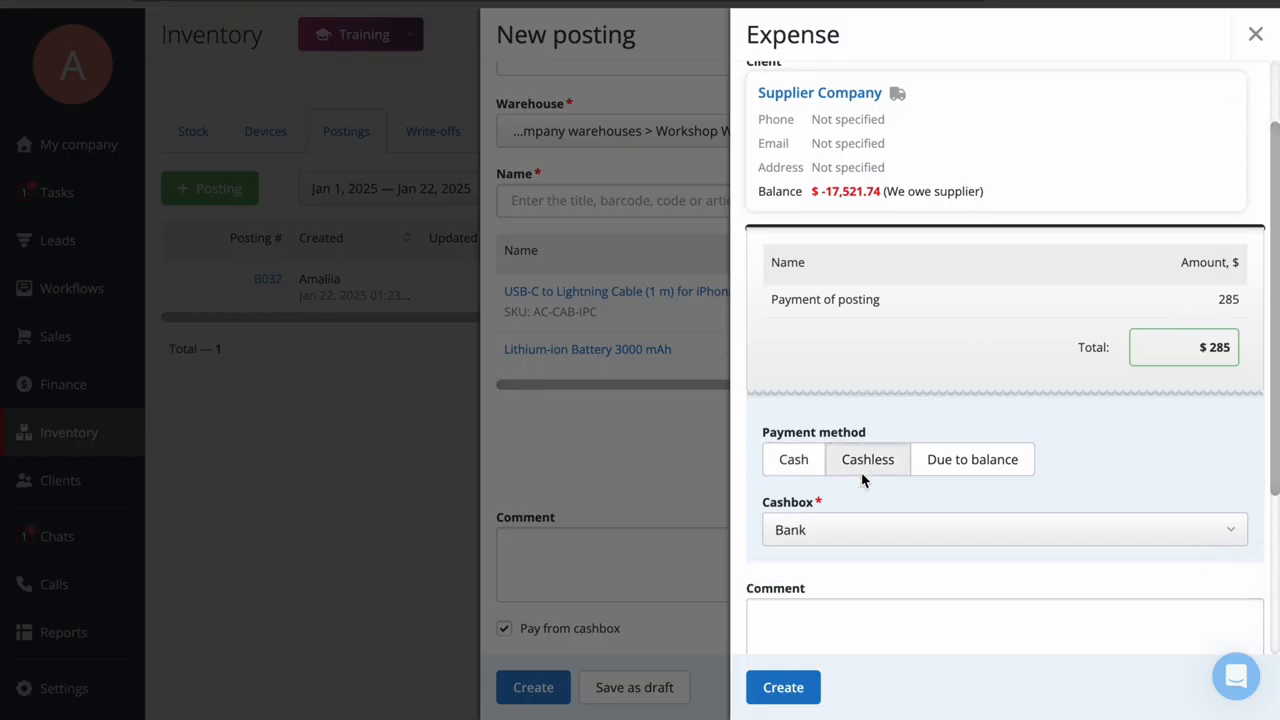
pyautogui.click(991, 471)
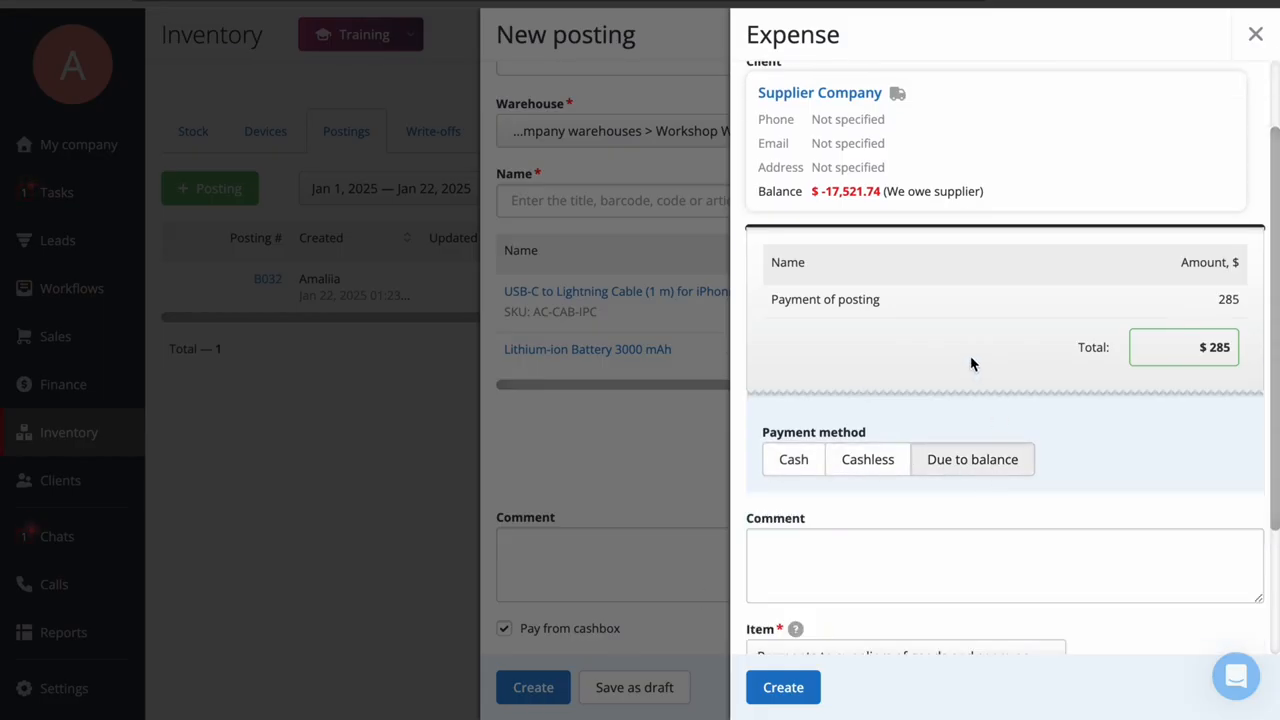
pyautogui.scroll(1, 970, 364)
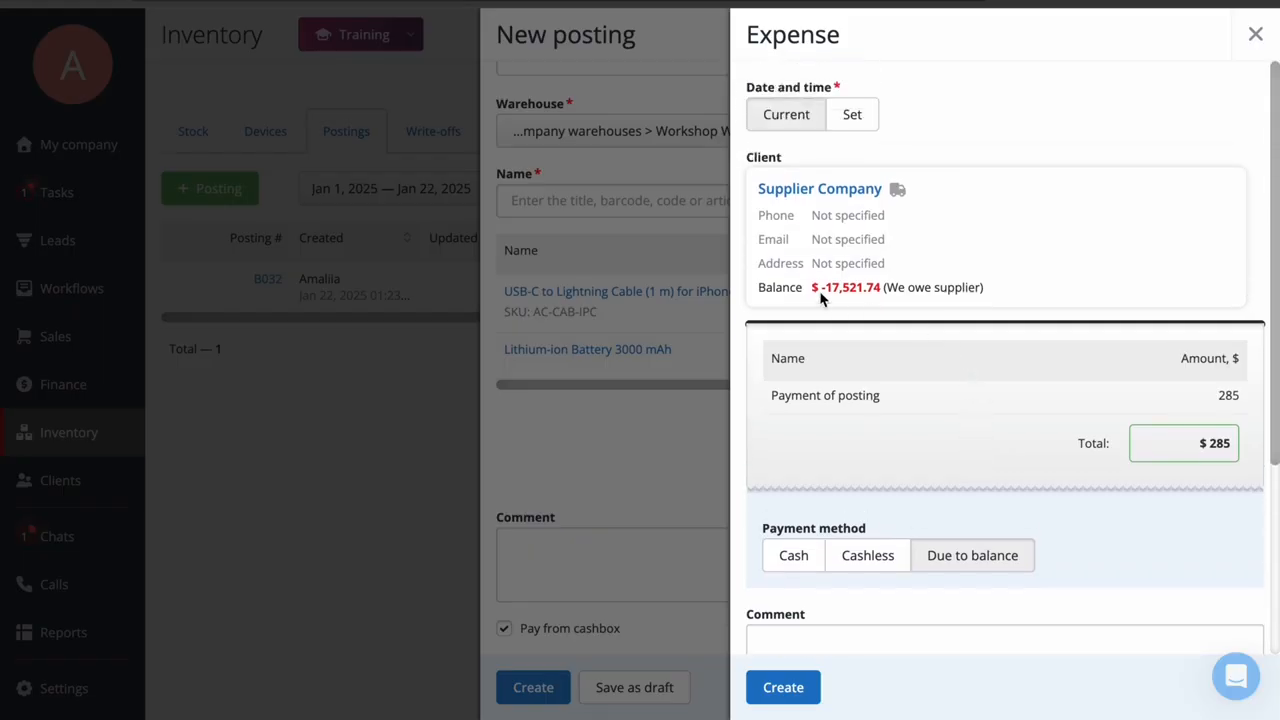
pyautogui.click(781, 687)
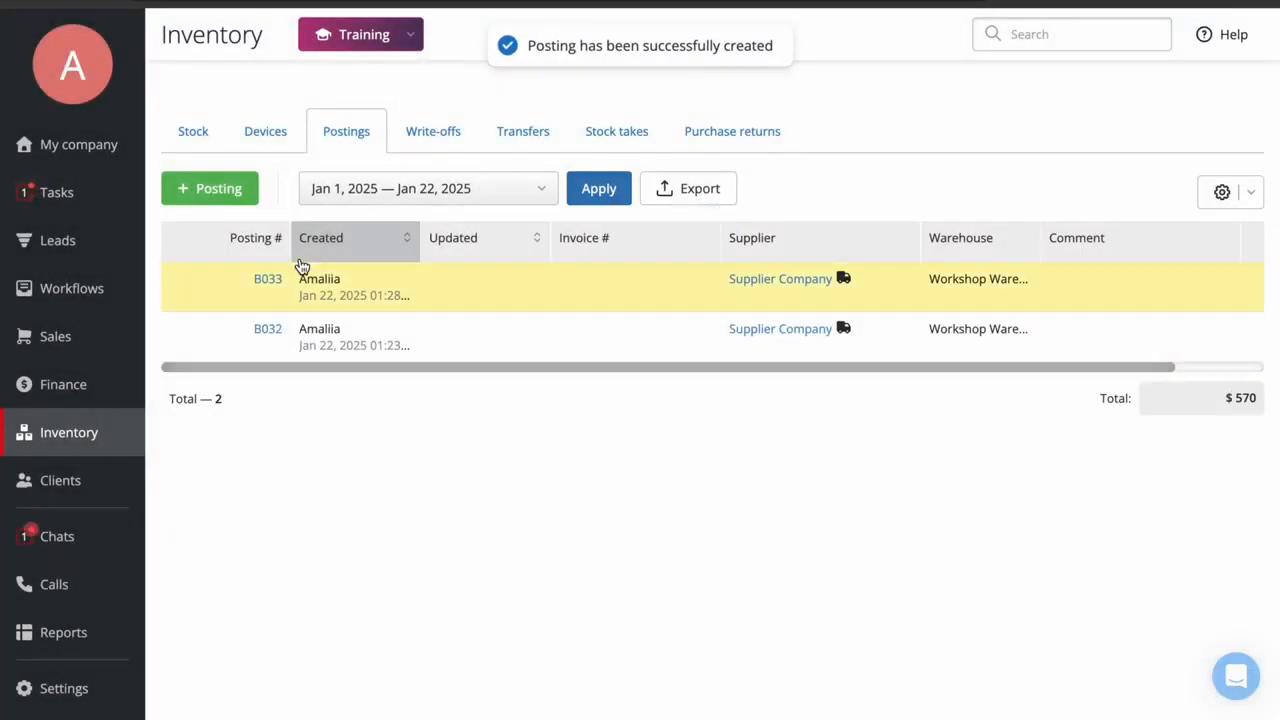
# Open the Workshop Warehouse stock list and search it using the copied text
pyautogui.click(208, 132)
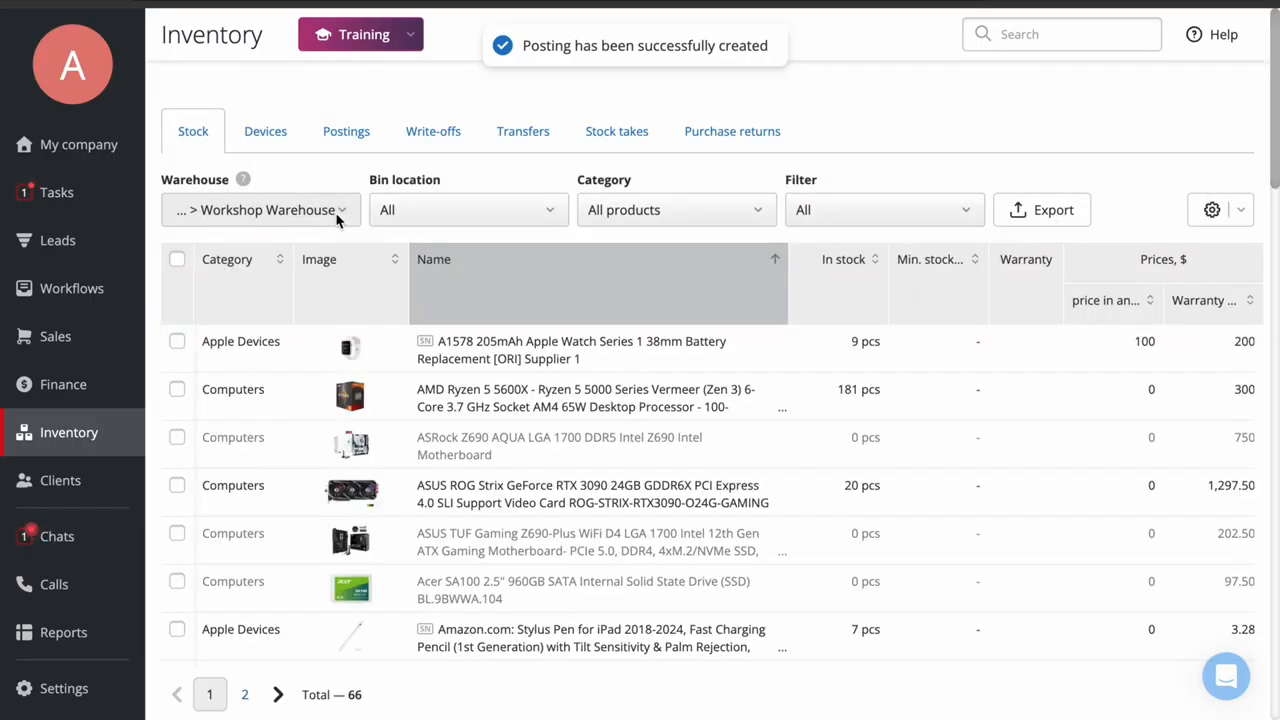
pyautogui.click(338, 216)
pyautogui.click(1023, 34)
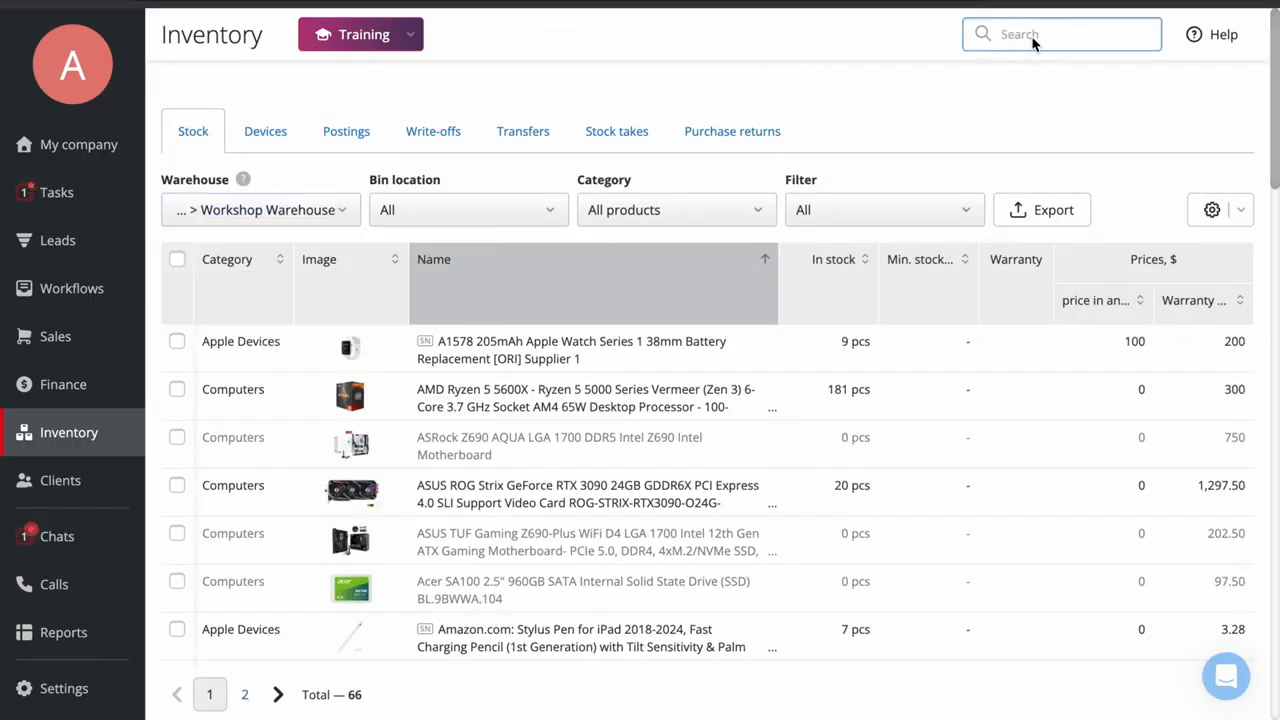
pyautogui.hotkey('ctrl', 'v')
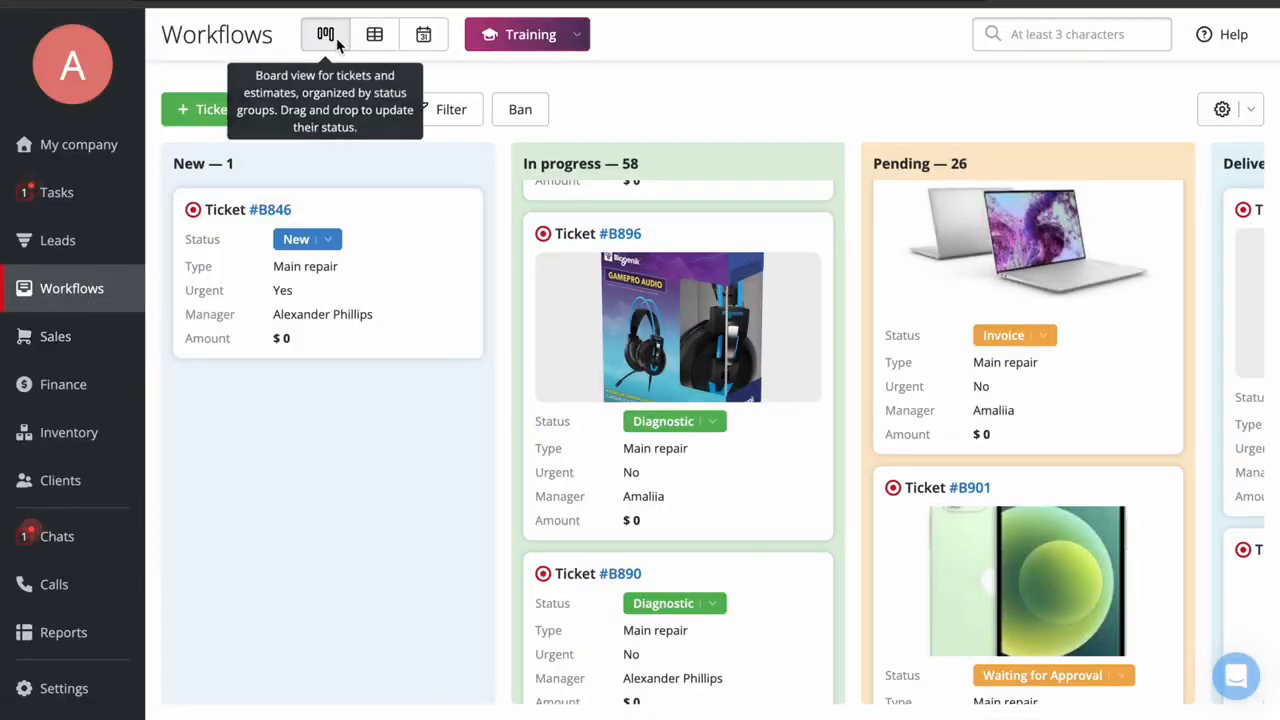
# Group the ticket board in Workflows by assigned technician instead of by status
pyautogui.moveTo(394, 251); pyautogui.dragTo(411, 274)
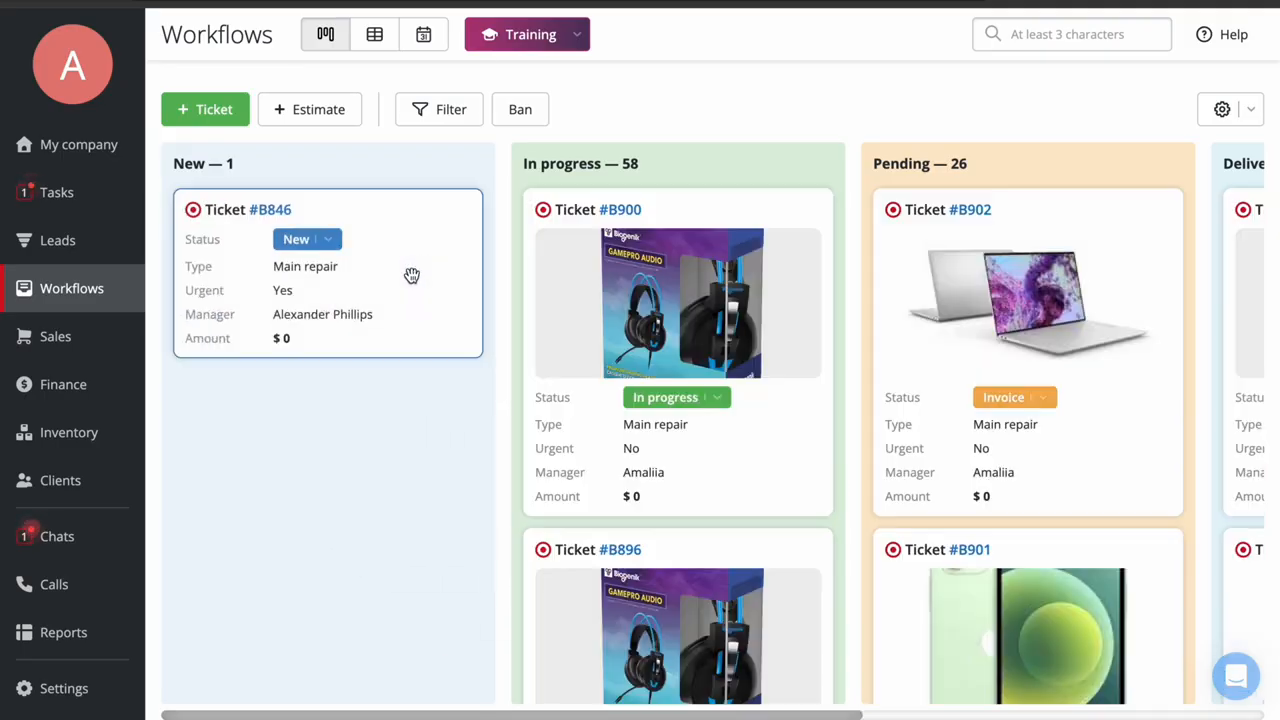
pyautogui.click(1222, 109)
pyautogui.click(1192, 152)
pyautogui.click(872, 114)
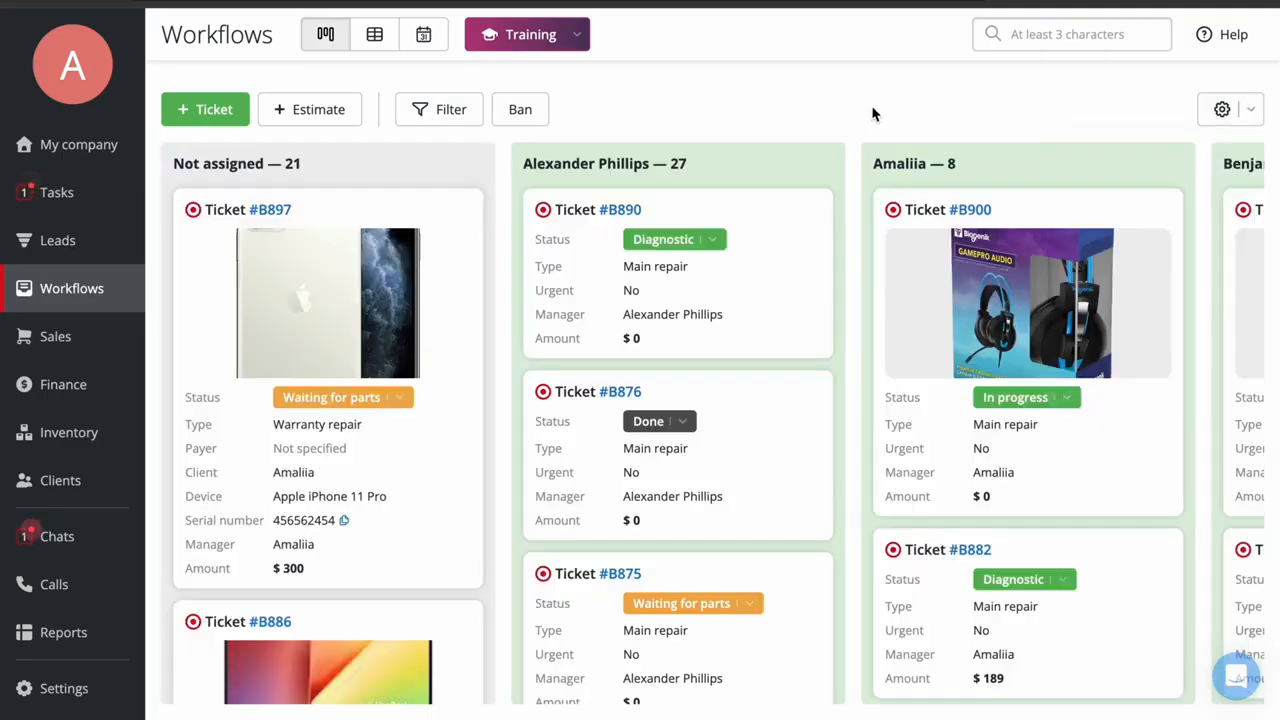
# Review tickets in the calendar and table views, and show the bulk actions for all tickets on the page
pyautogui.click(423, 34)
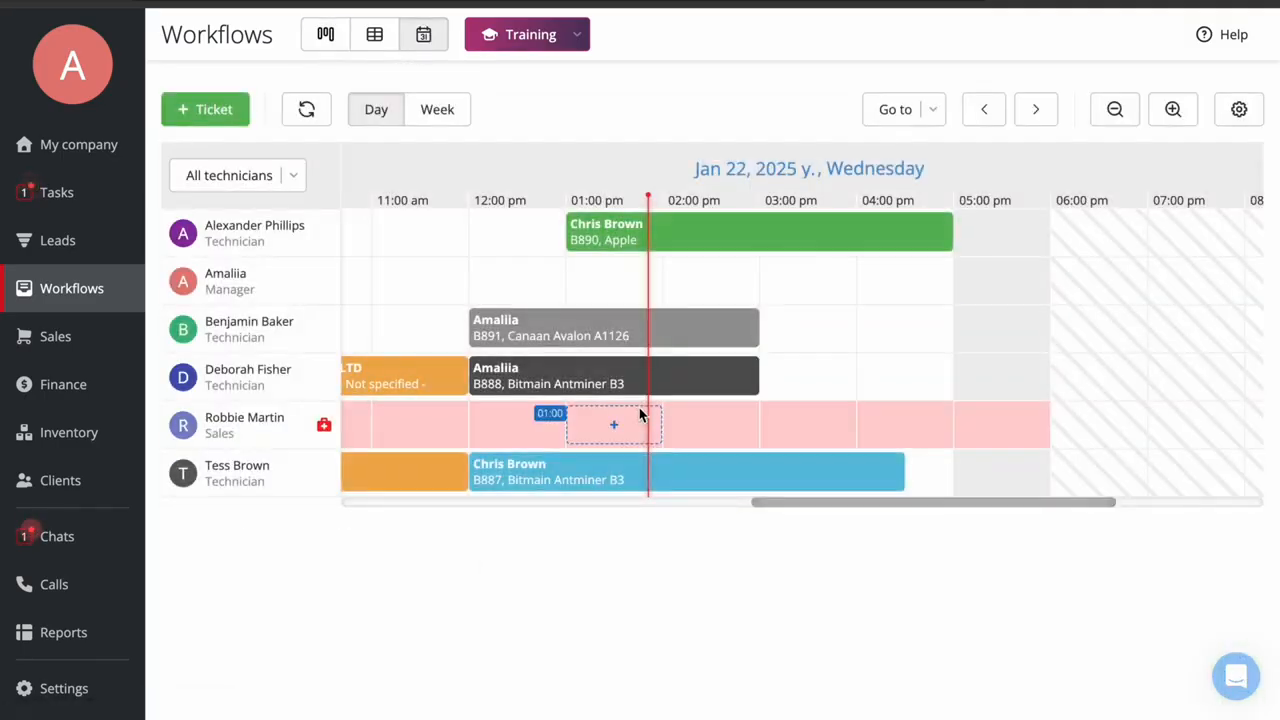
pyautogui.click(373, 35)
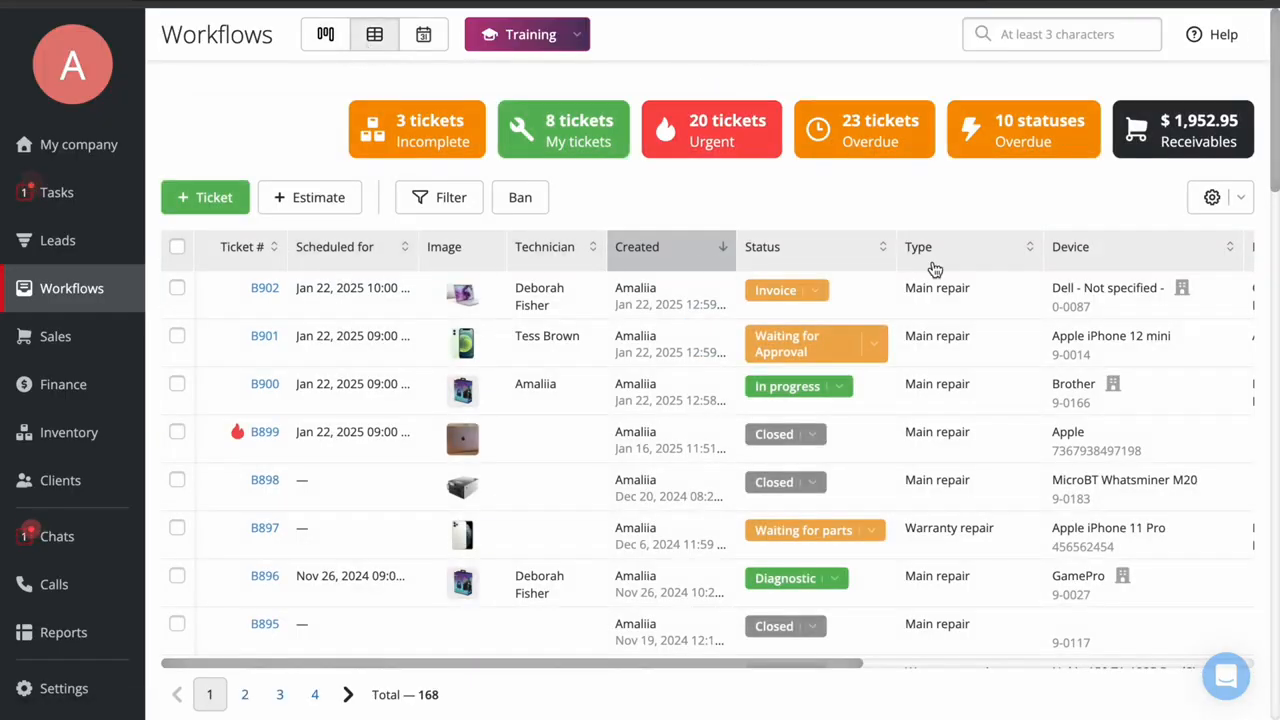
pyautogui.click(177, 246)
pyautogui.click(290, 643)
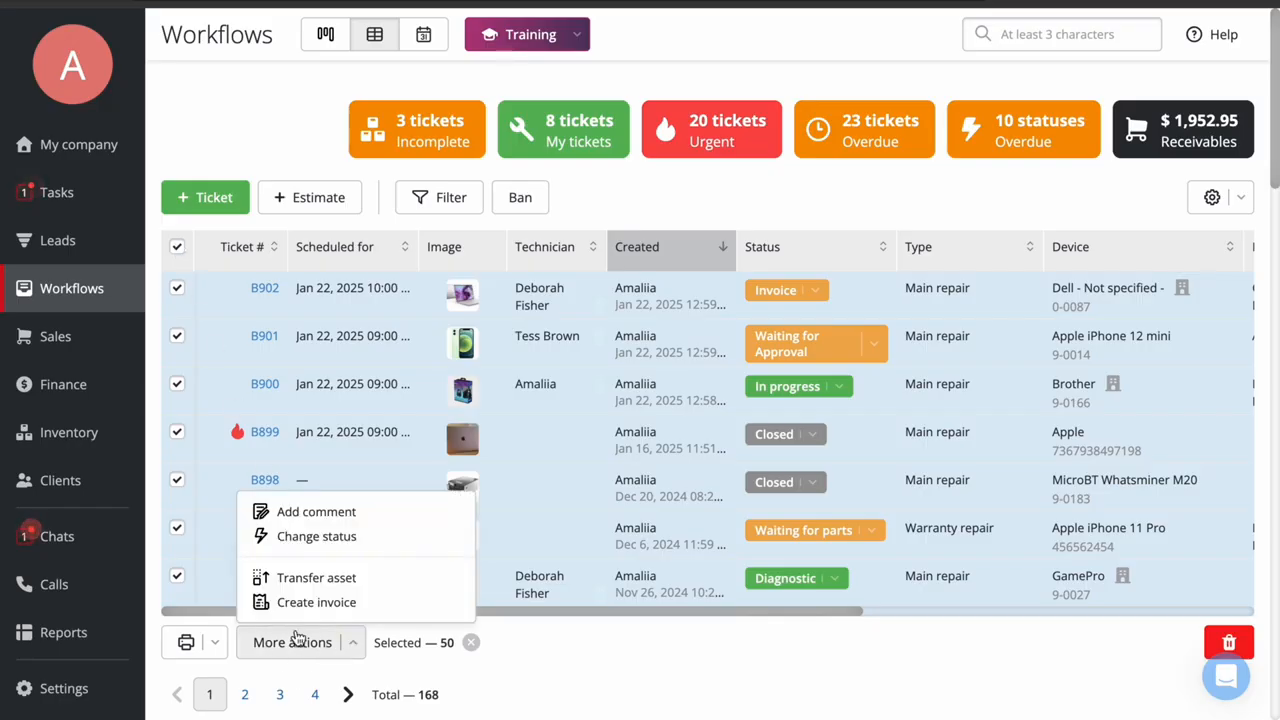
# Start a new ticket, preview the Field Repair and Warranty repair form types, and set the type to Main repair
pyautogui.click(220, 206)
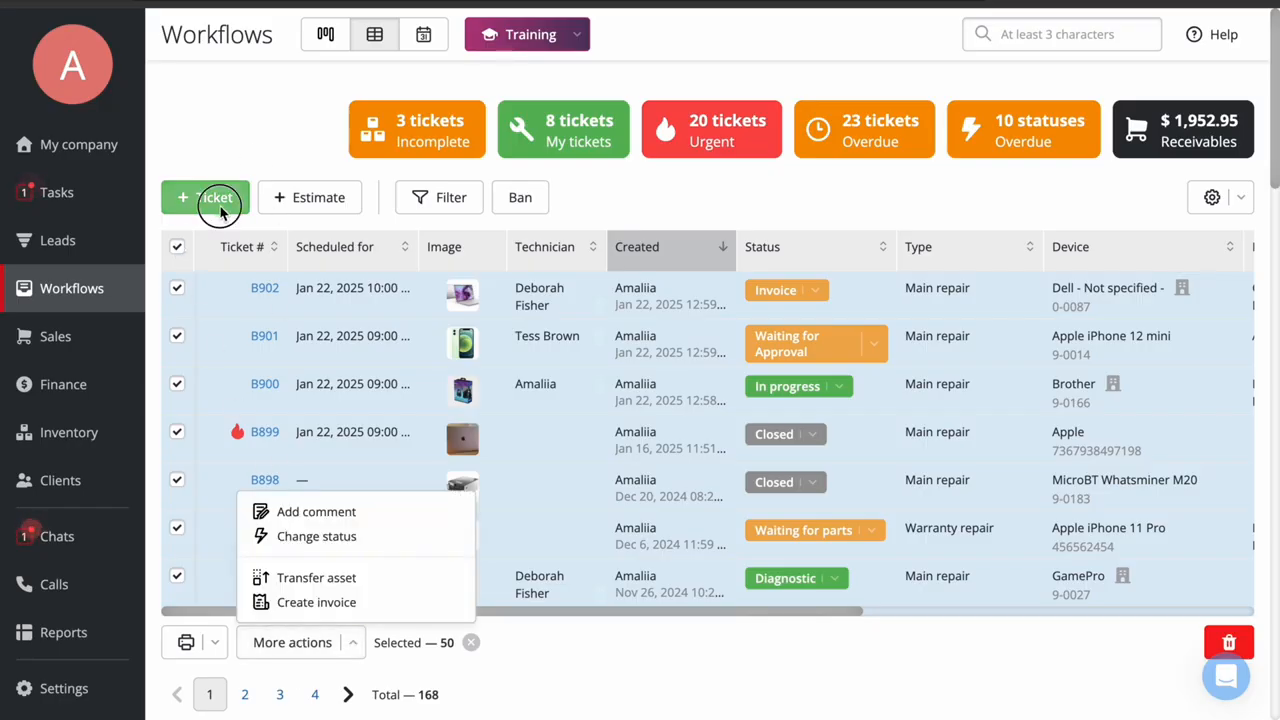
pyautogui.click(940, 140)
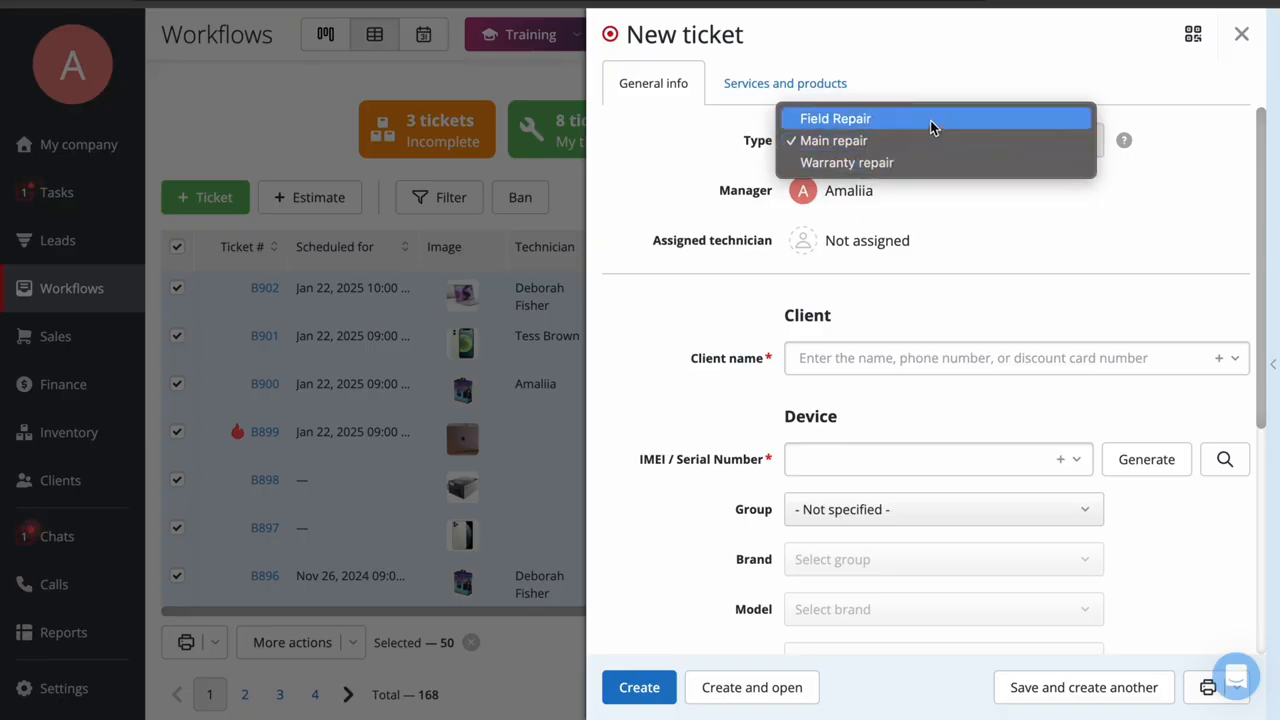
pyautogui.click(930, 118)
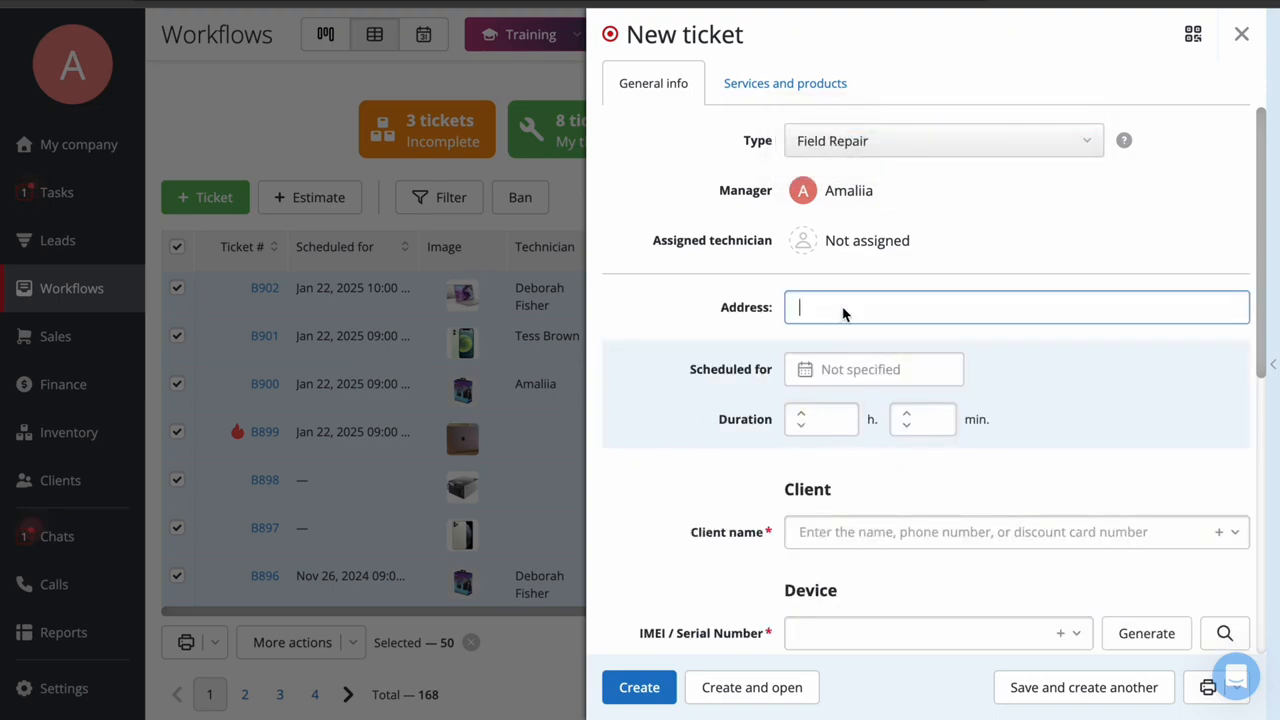
pyautogui.click(878, 152)
pyautogui.click(843, 186)
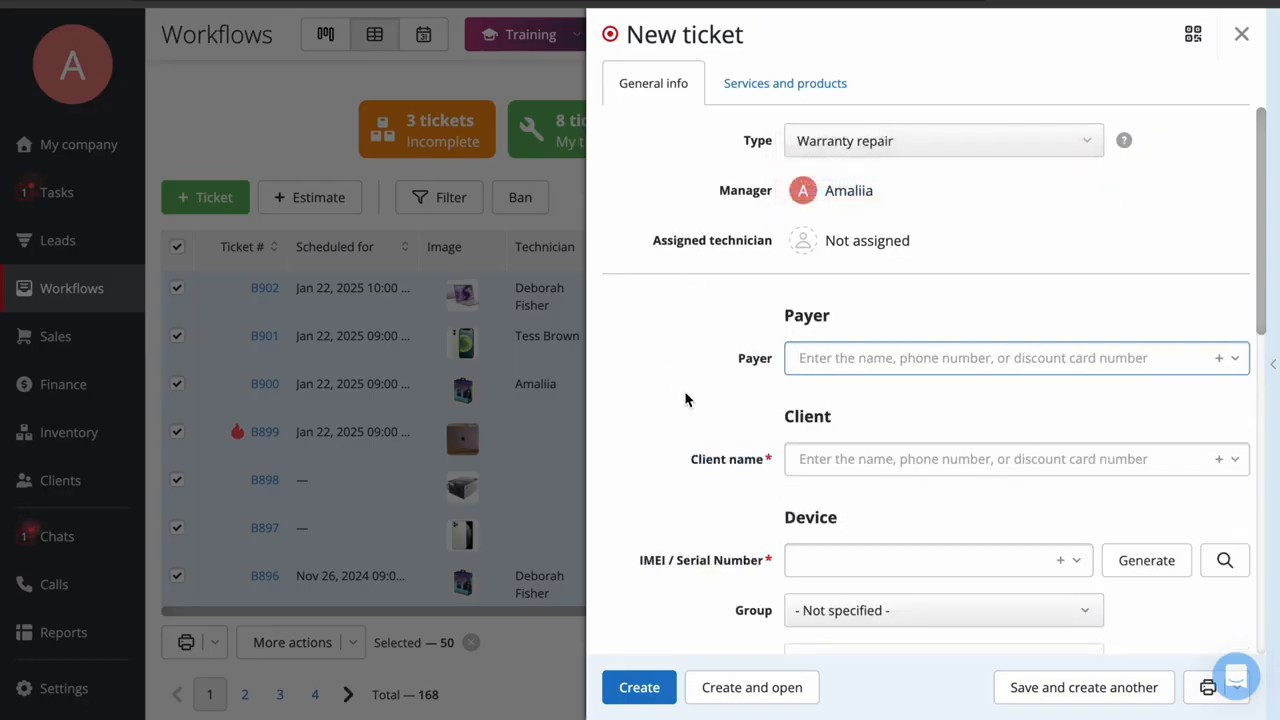
pyautogui.click(906, 145)
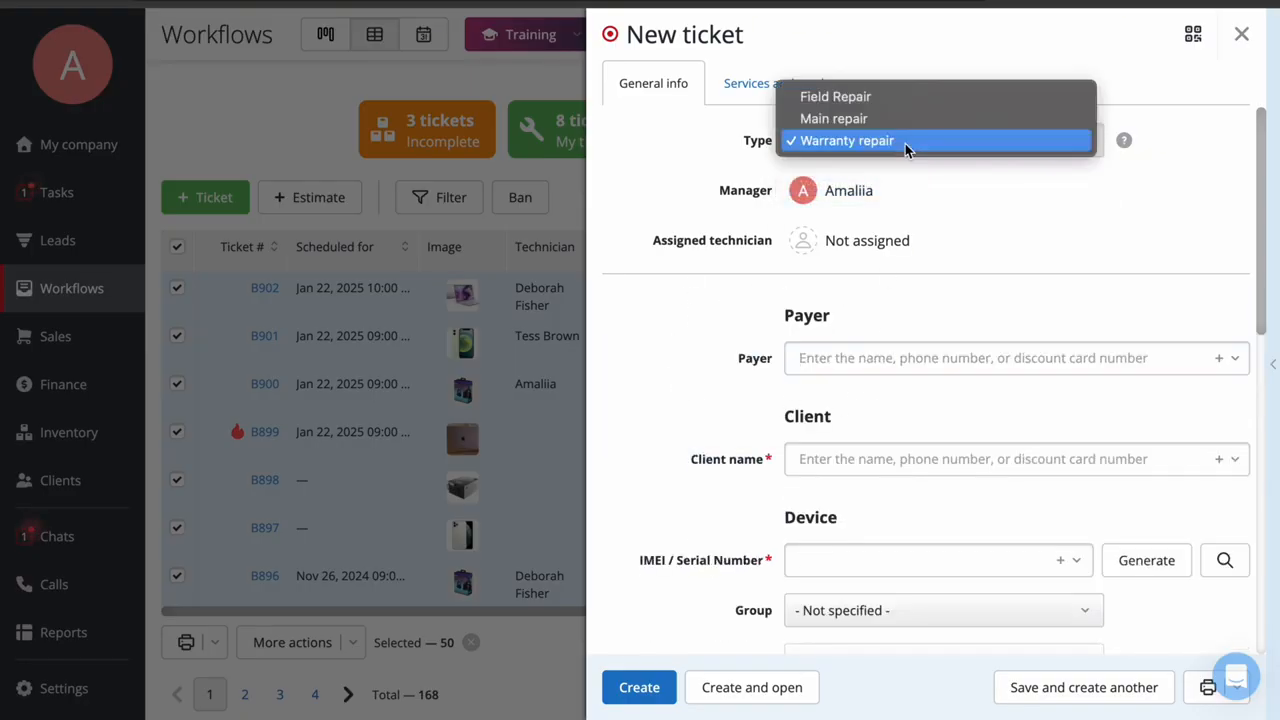
pyautogui.click(903, 124)
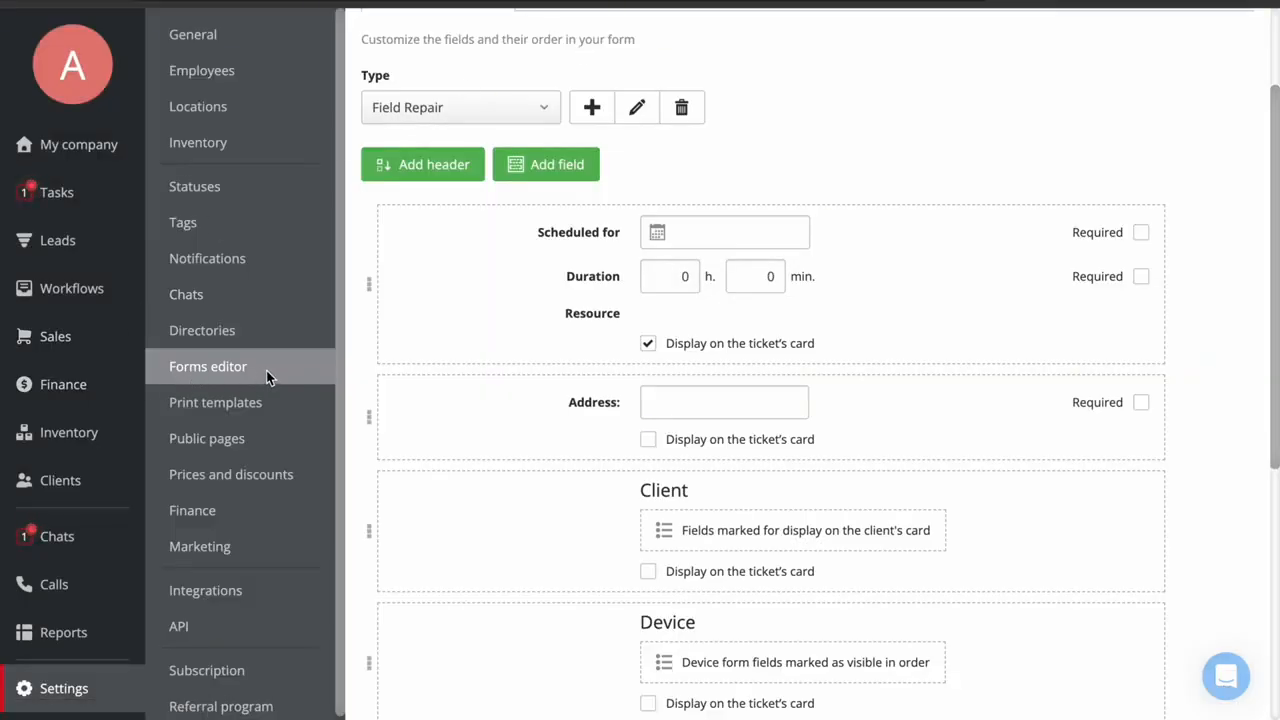
# Move the Scheduled for block below the Address field in the Field Repair form in the Forms editor
pyautogui.moveTo(368, 290); pyautogui.dragTo(394, 443)
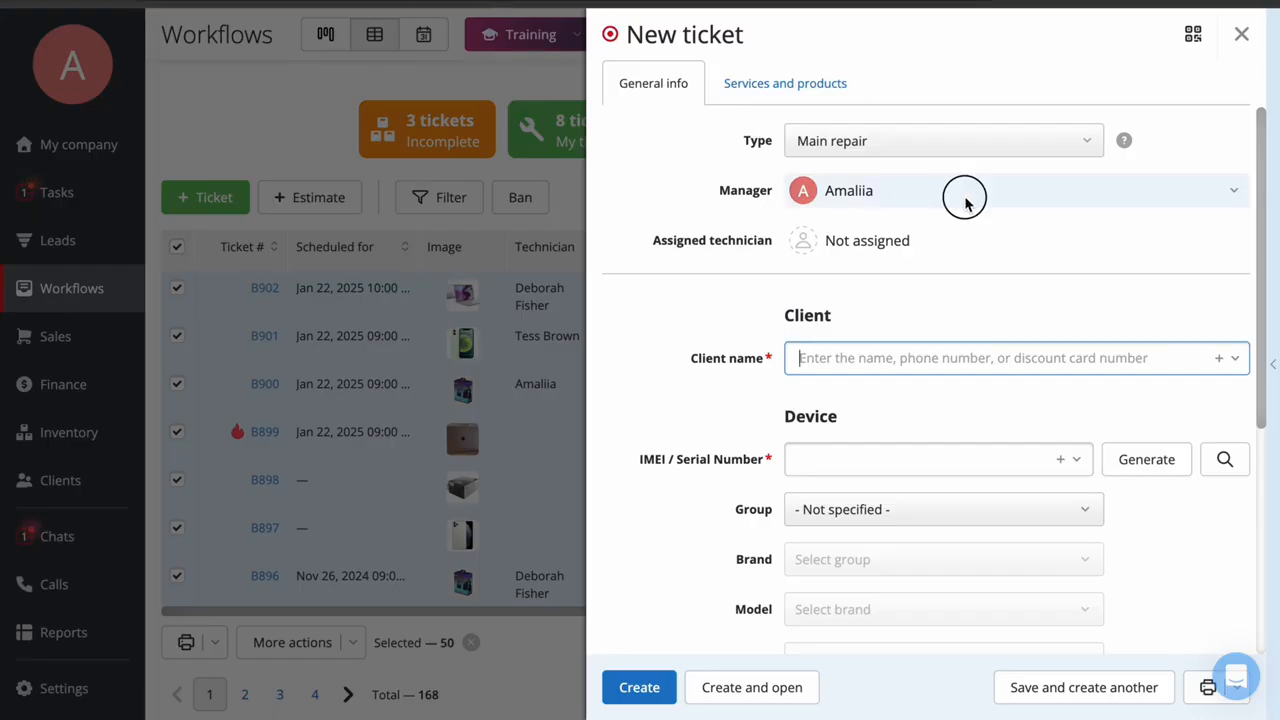
# Review the manager choice on the new Main repair ticket and assign a technician to it
pyautogui.click(965, 200)
pyautogui.click(886, 243)
pyautogui.click(886, 243)
pyautogui.click(865, 322)
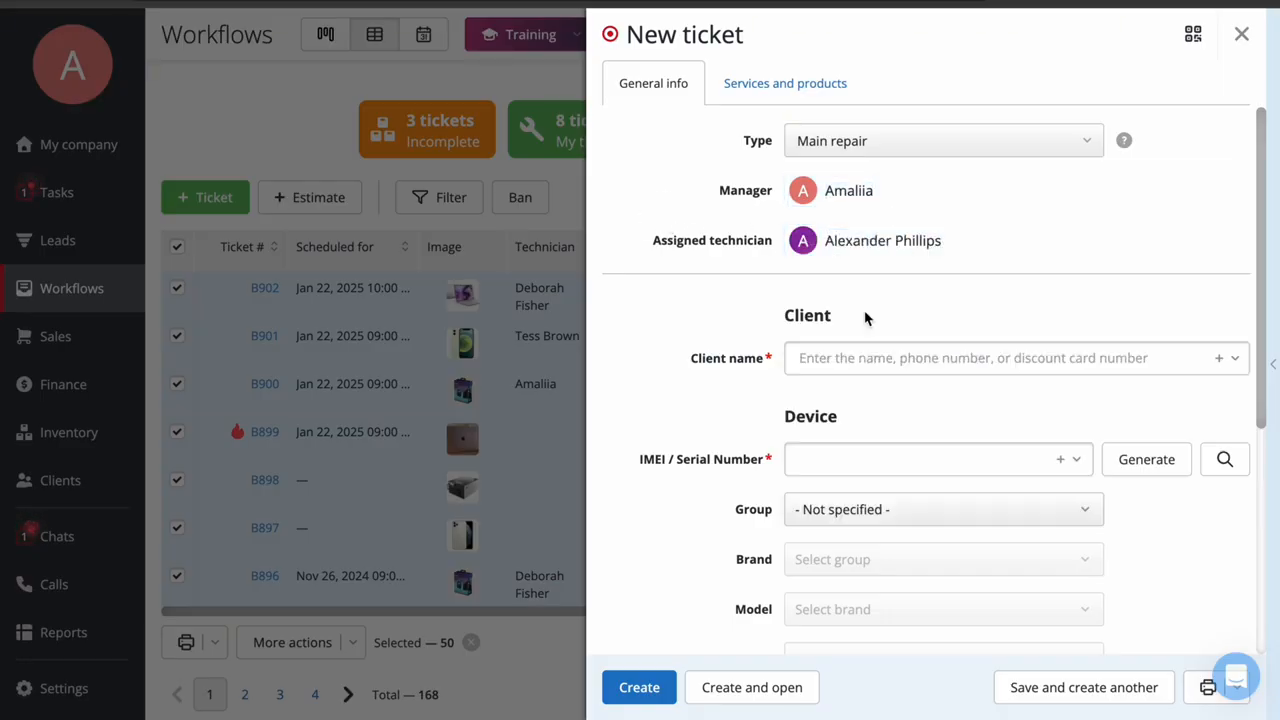
# Preview the new client form without saving, and select an existing client for the ticket
pyautogui.scroll(-3, 683, 297)
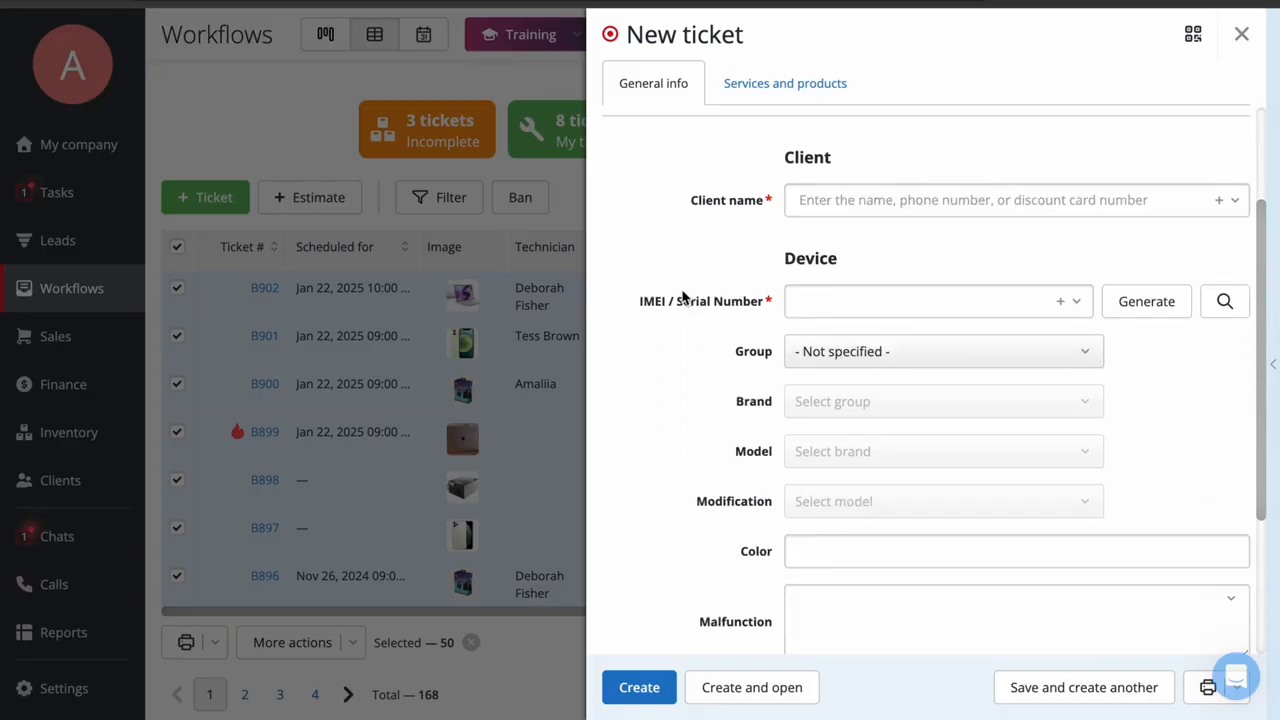
pyautogui.click(1219, 199)
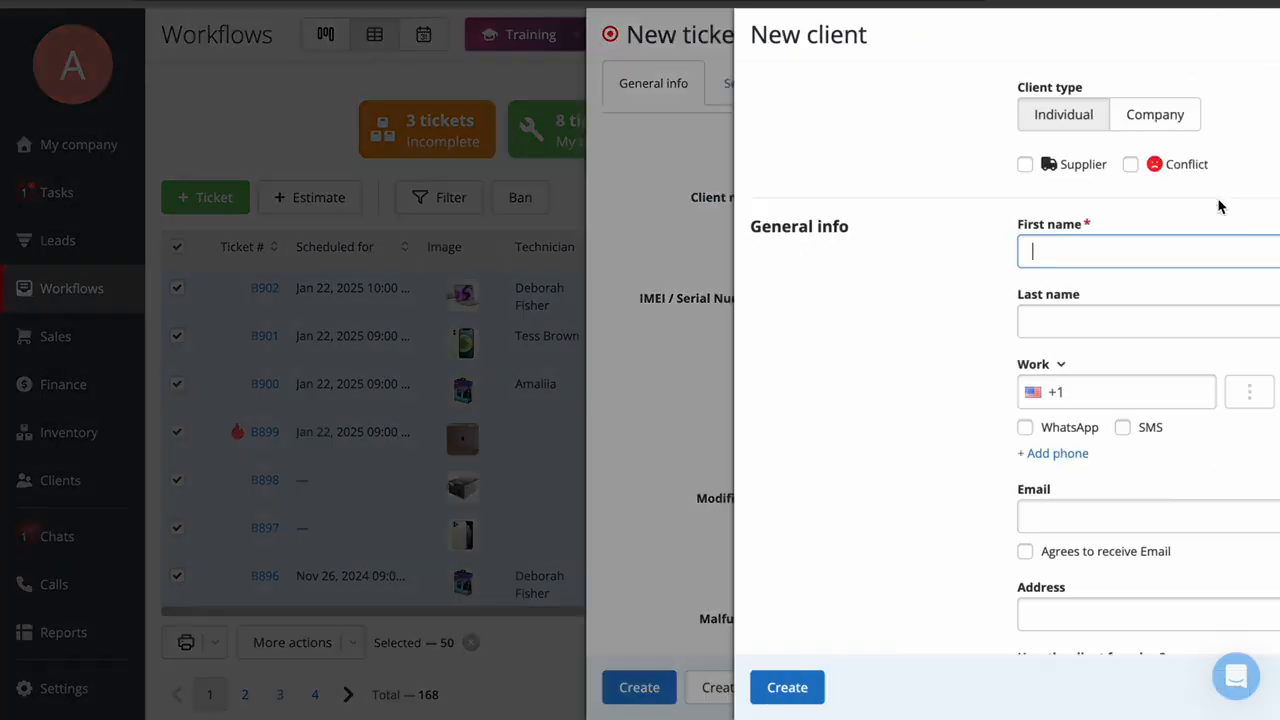
pyautogui.click(466, 207)
pyautogui.click(840, 198)
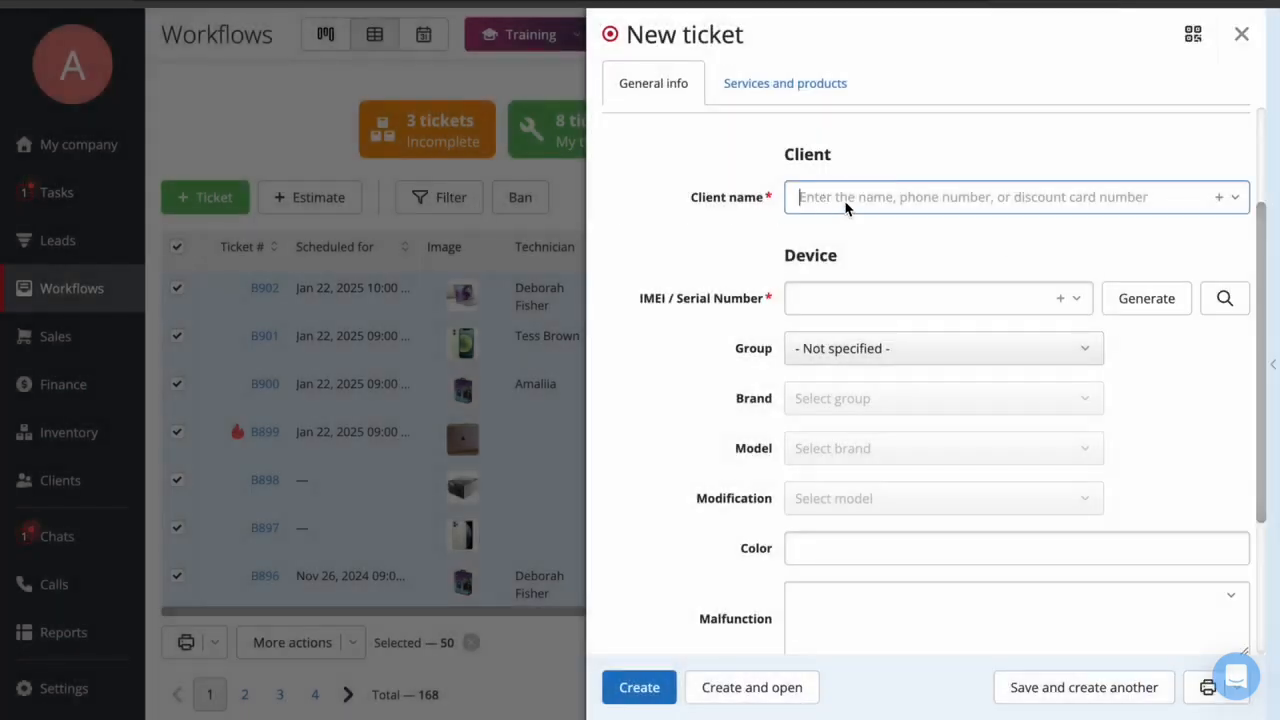
pyautogui.click(956, 255)
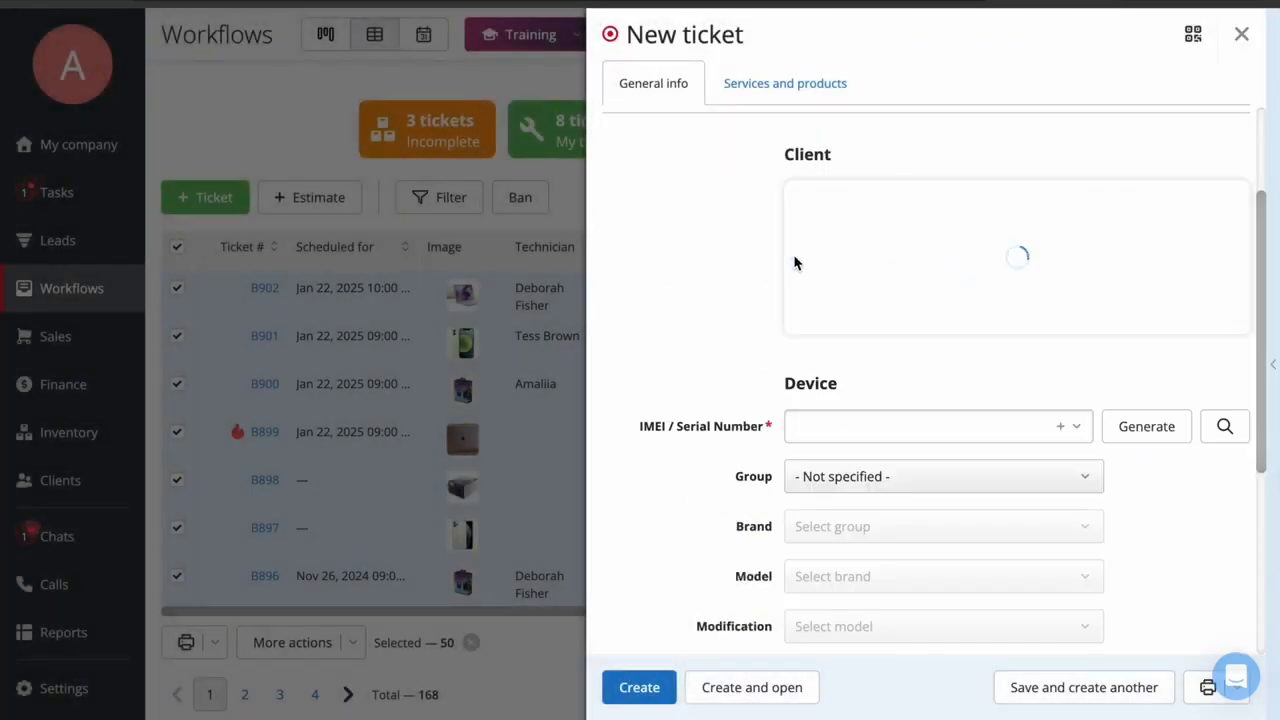
# Paste the device's IMEI into the ticket and run the lookup to fill in its group, brand and model
pyautogui.scroll(-2, 689, 277)
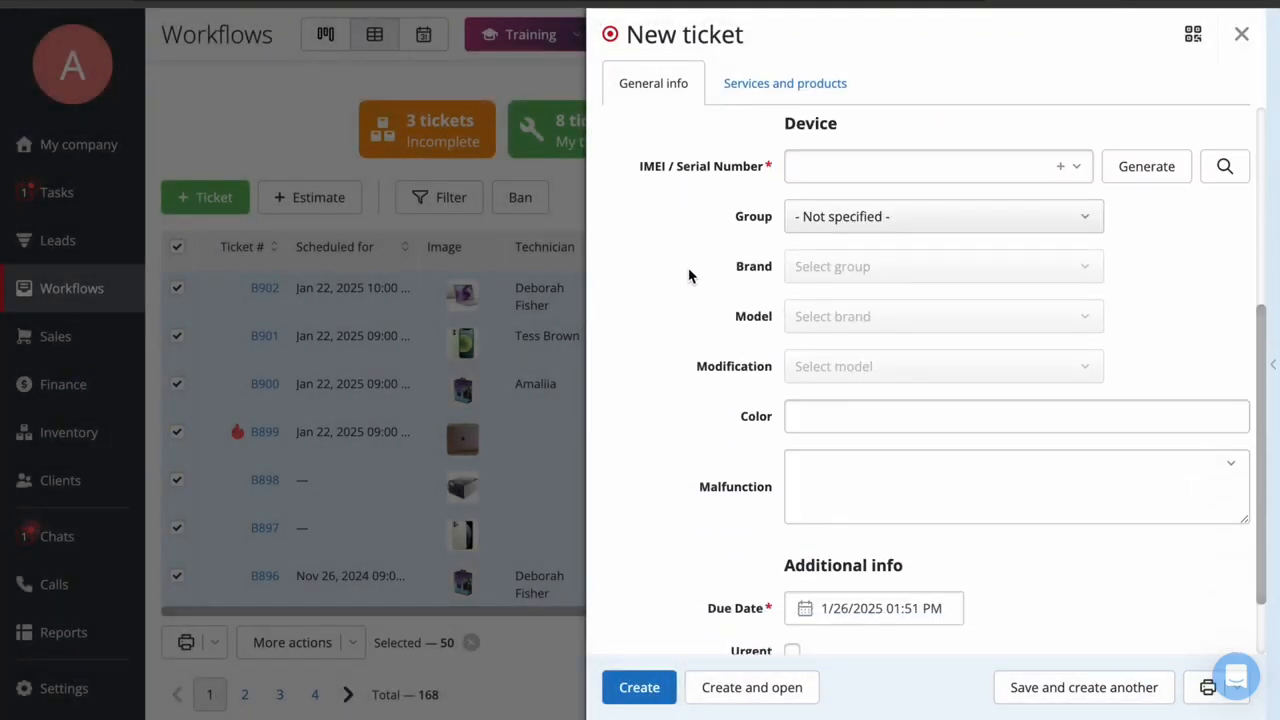
pyautogui.moveTo(778, 128); pyautogui.dragTo(912, 133)
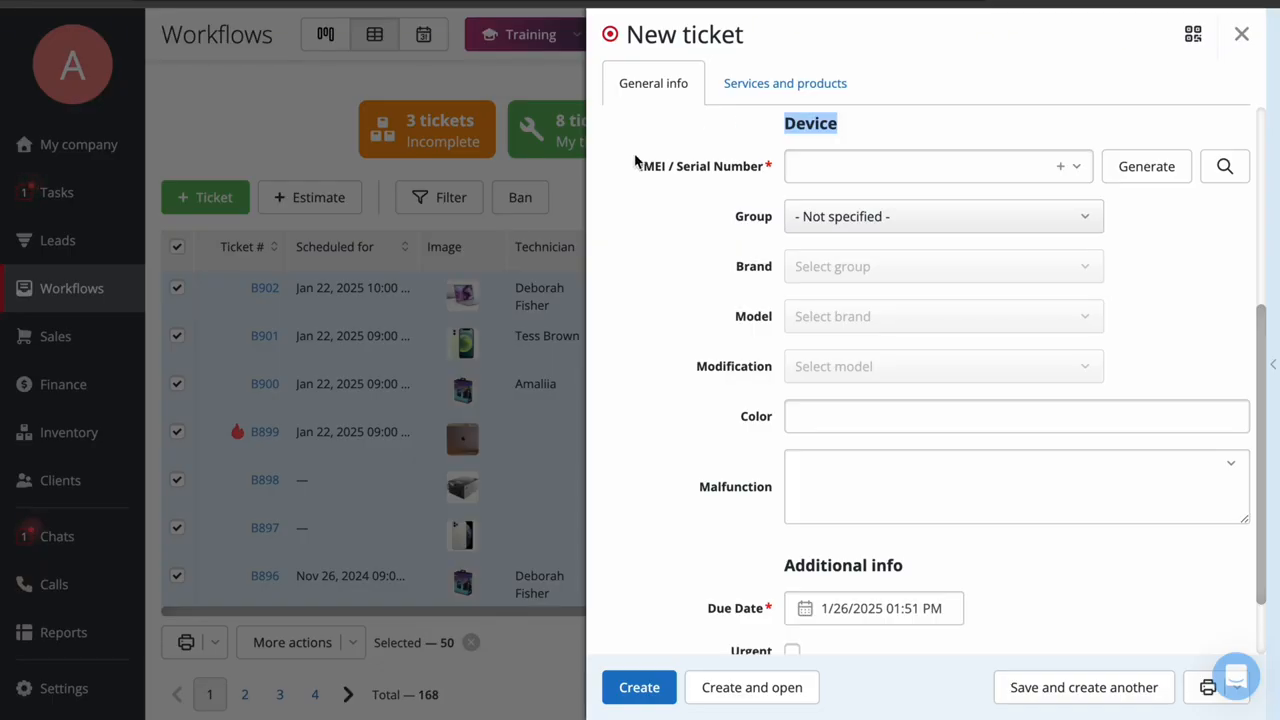
pyautogui.click(640, 180)
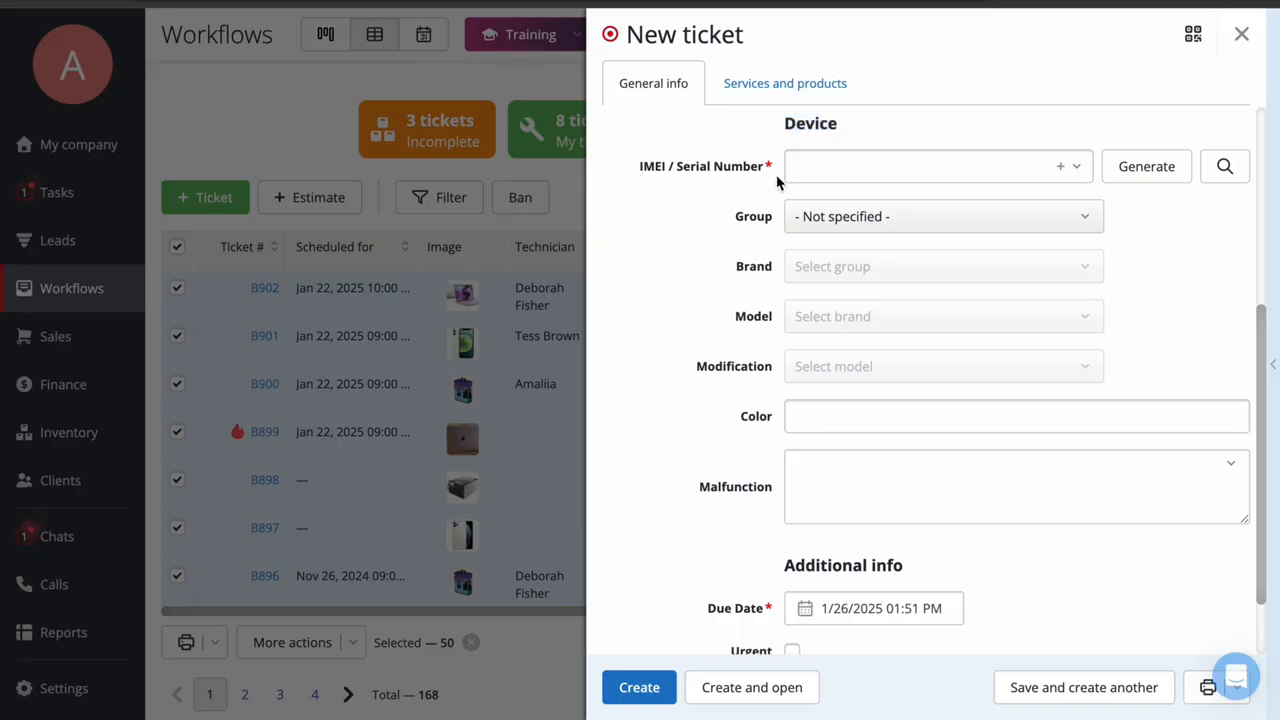
pyautogui.click(915, 166)
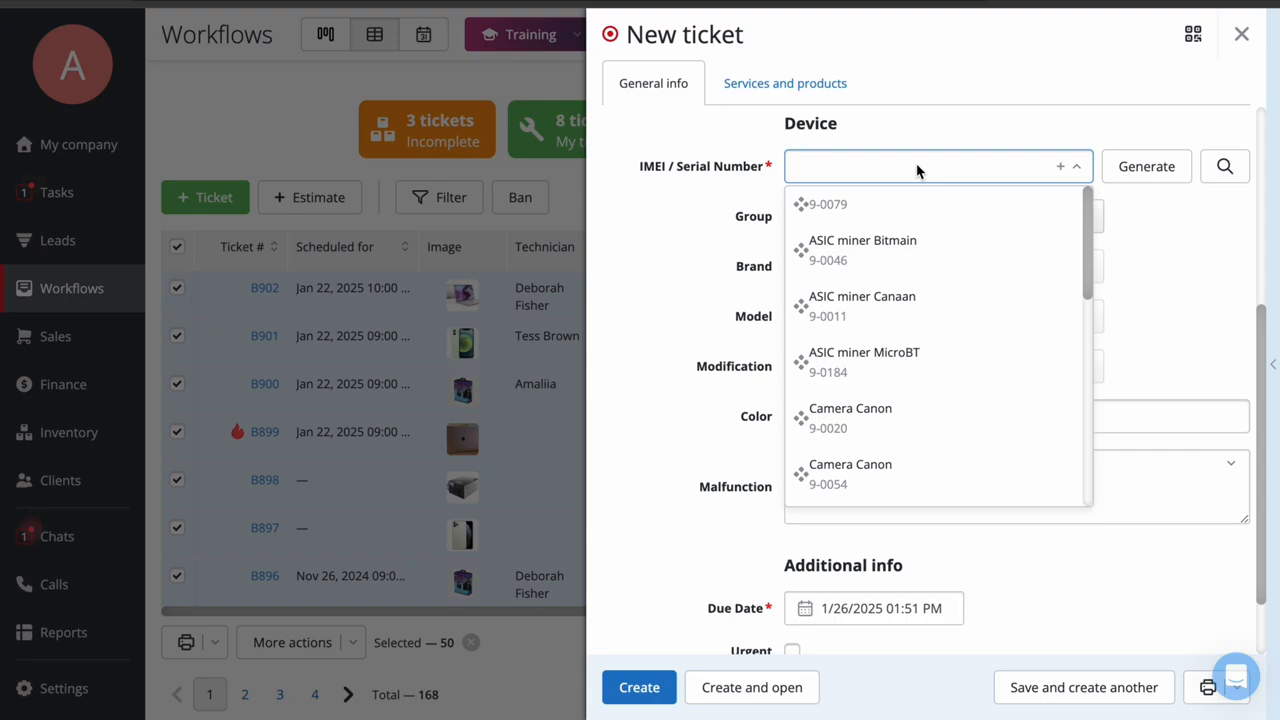
pyautogui.hotkey('ctrl', 'v')
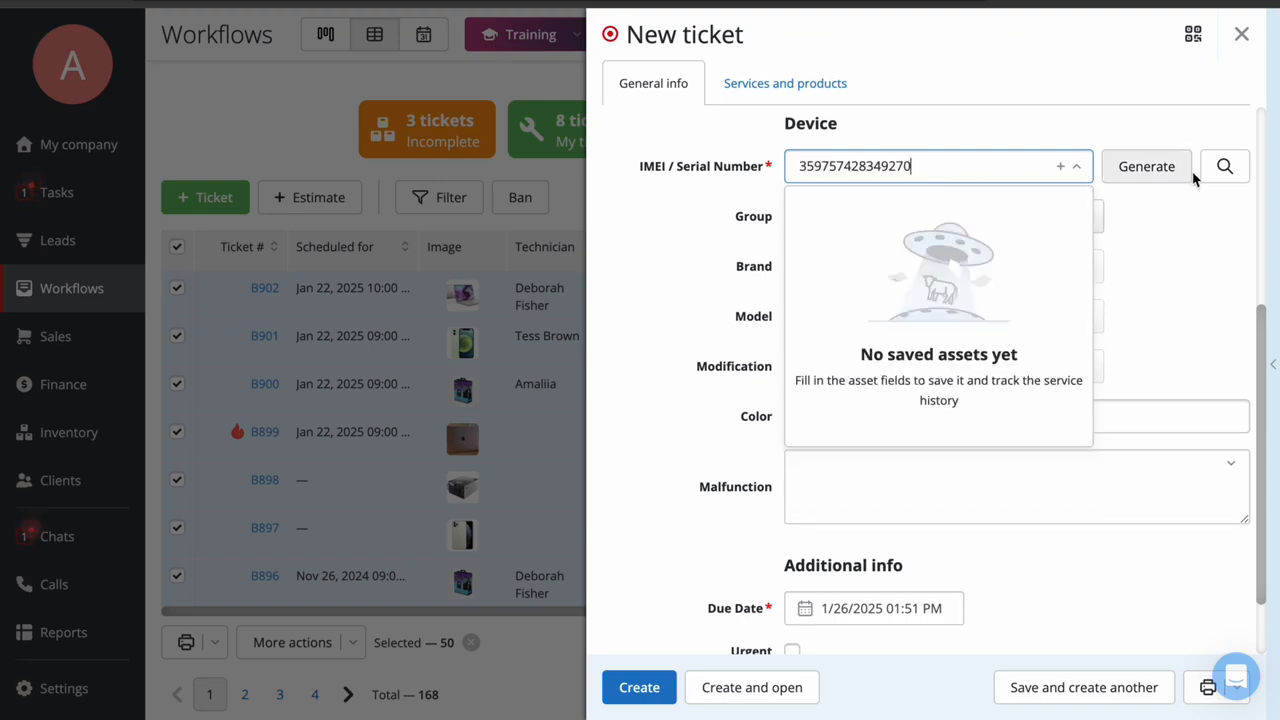
pyautogui.click(1224, 166)
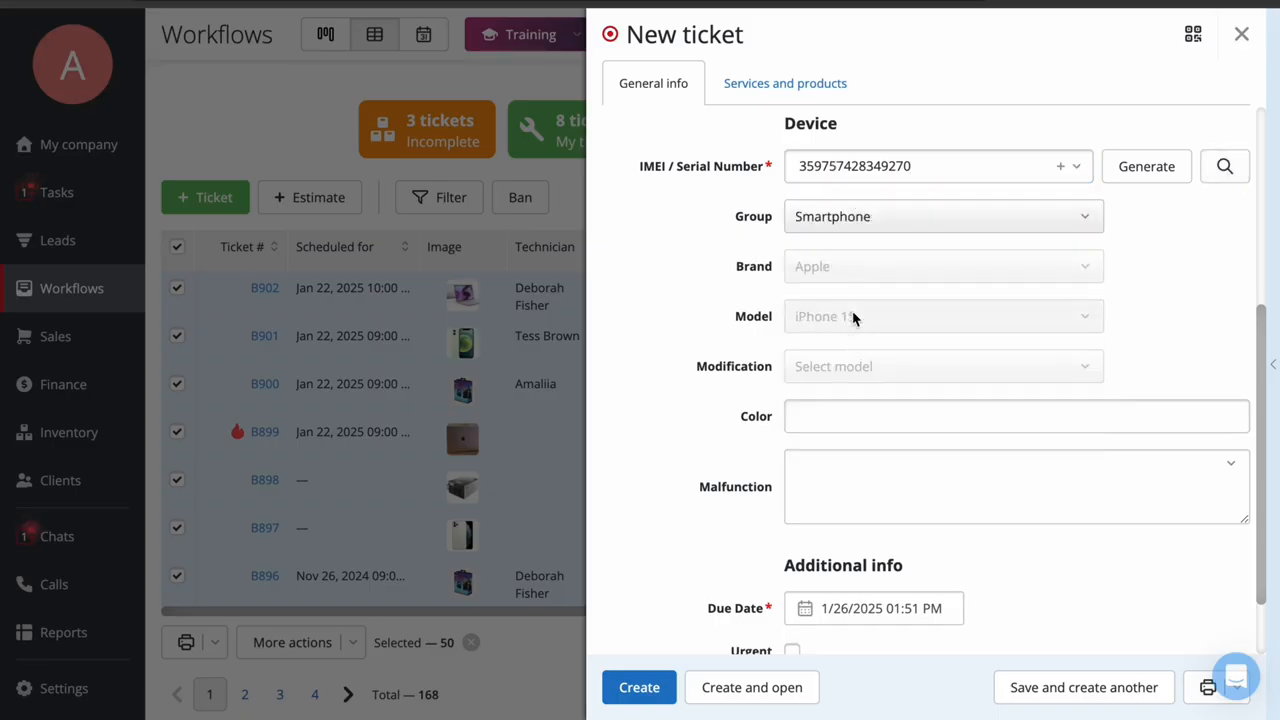
# Find the IMEI Lookup integration in the settings and open its configuration
pyautogui.scroll(1, 656, 316)
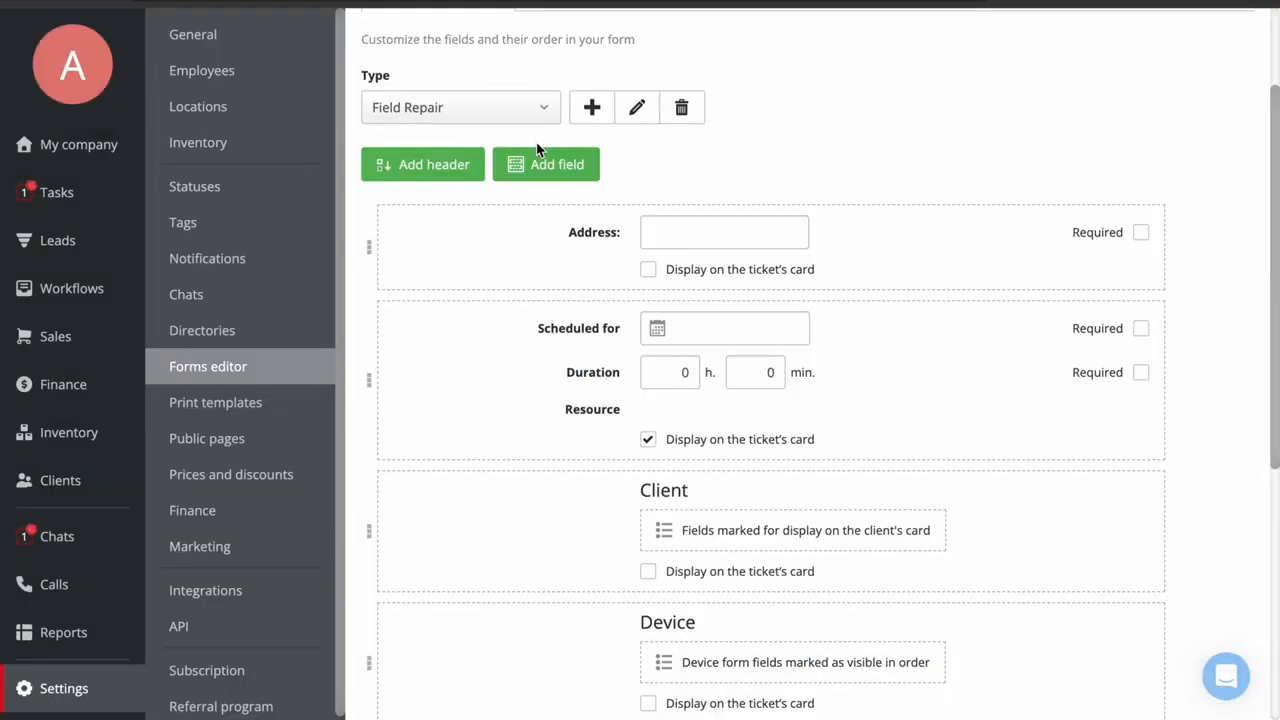
pyautogui.click(180, 594)
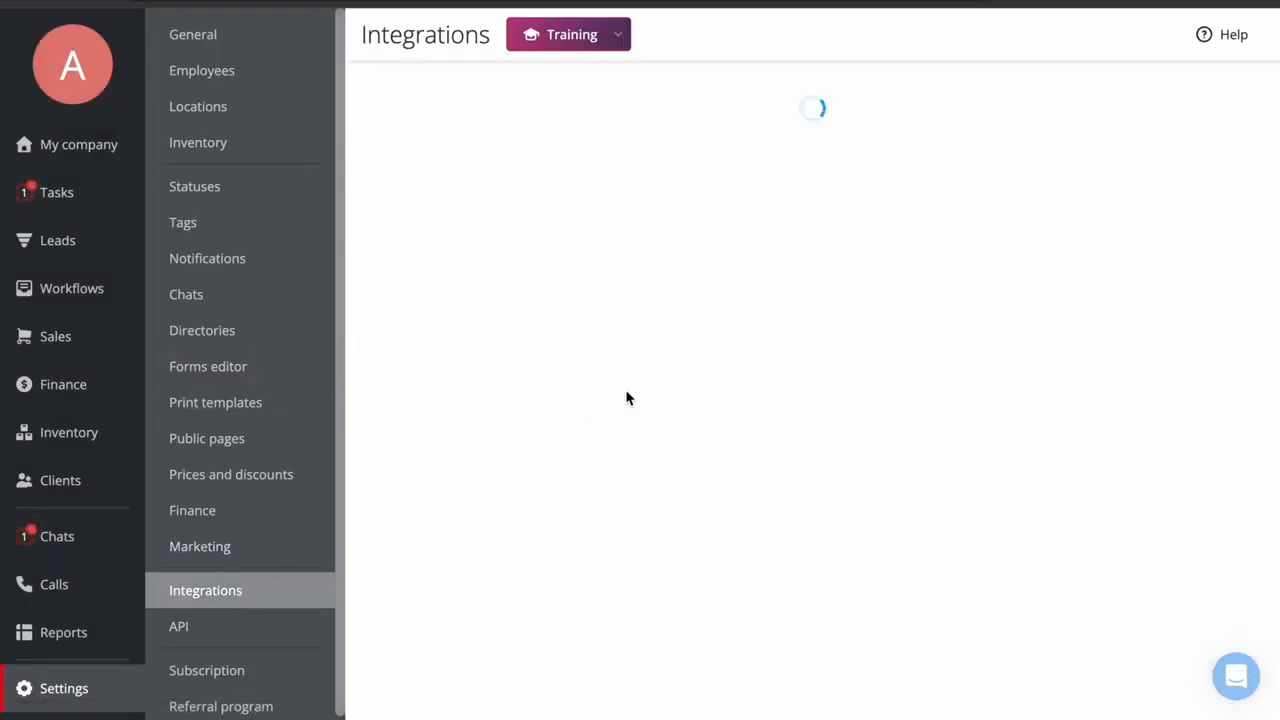
pyautogui.scroll(-10, 691, 374)
pyautogui.scroll(-10, 691, 374)
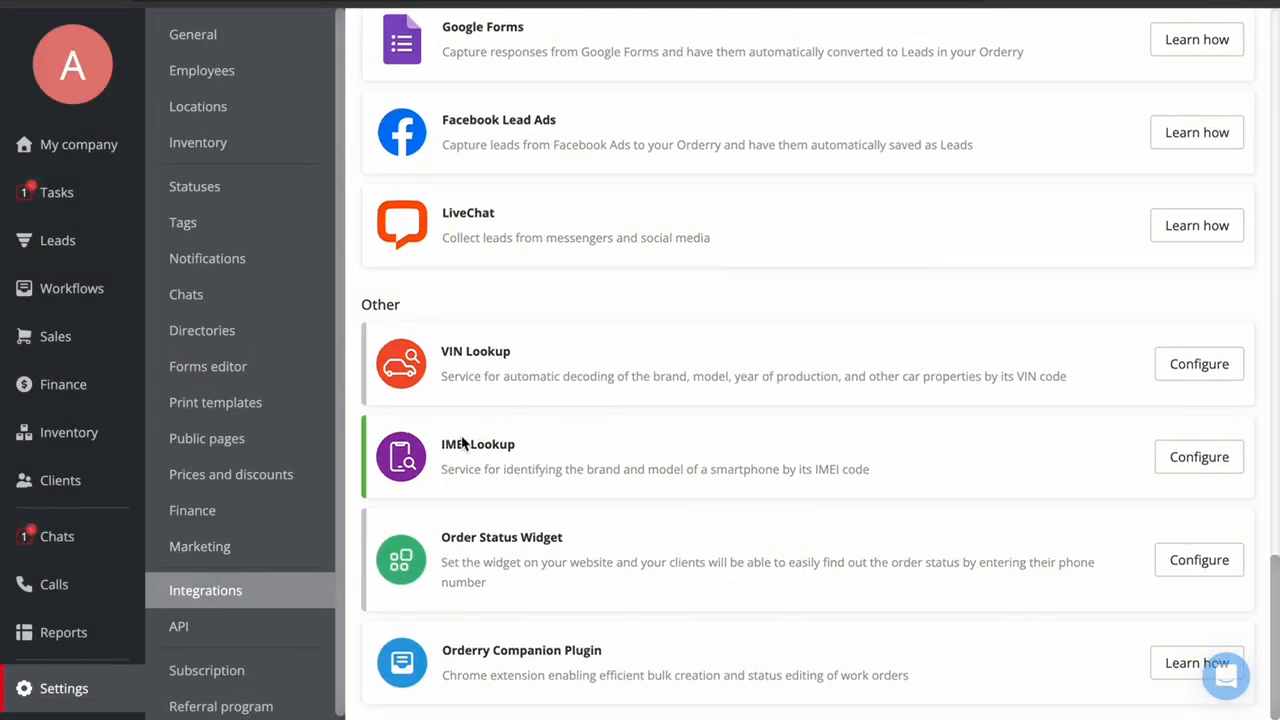
pyautogui.moveTo(441, 444); pyautogui.dragTo(523, 446)
pyautogui.click(1185, 460)
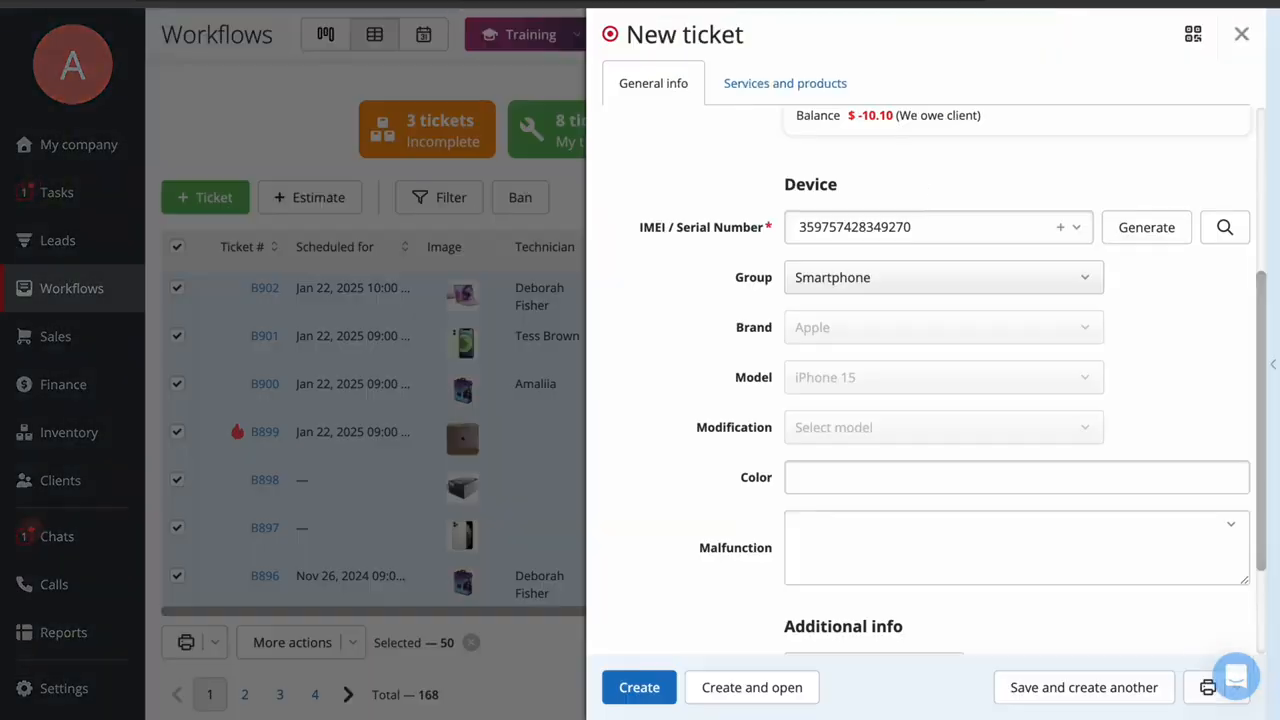
# Set the ticket's malfunction to Bad Battery Life and check the due date calendar without changing the date
pyautogui.scroll(-3, 931, 310)
pyautogui.click(954, 398)
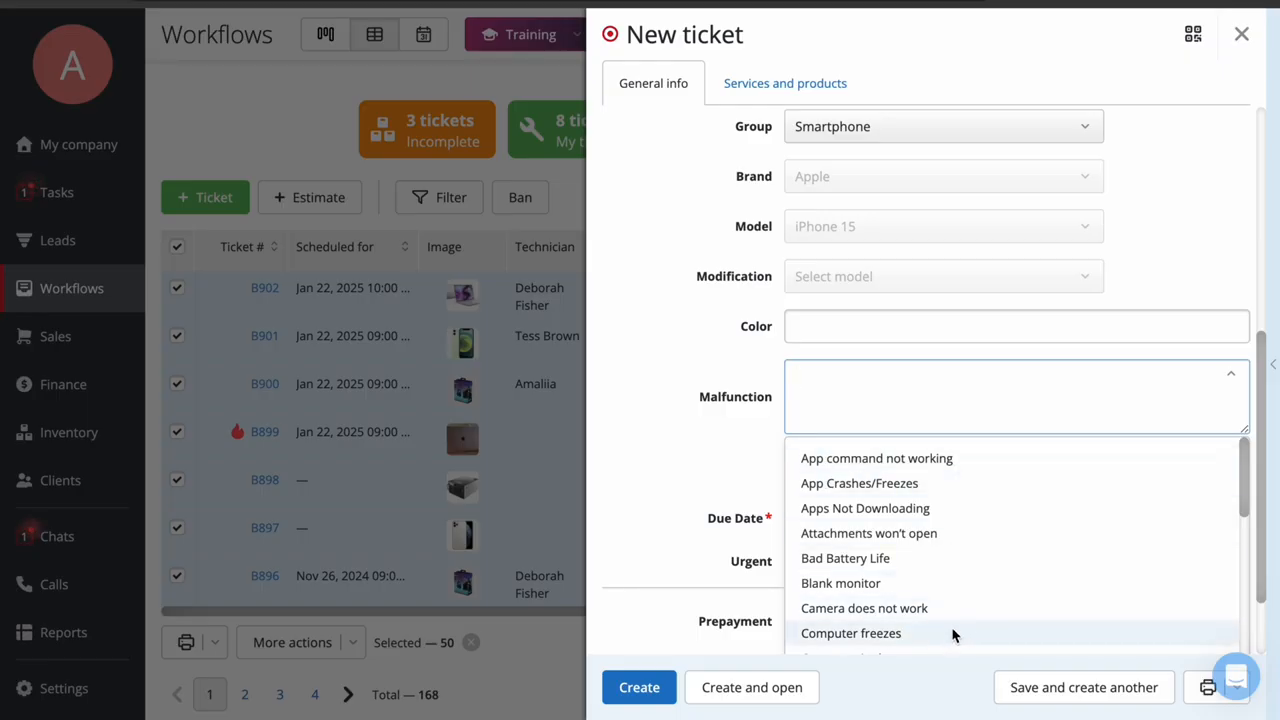
pyautogui.click(970, 560)
pyautogui.click(883, 524)
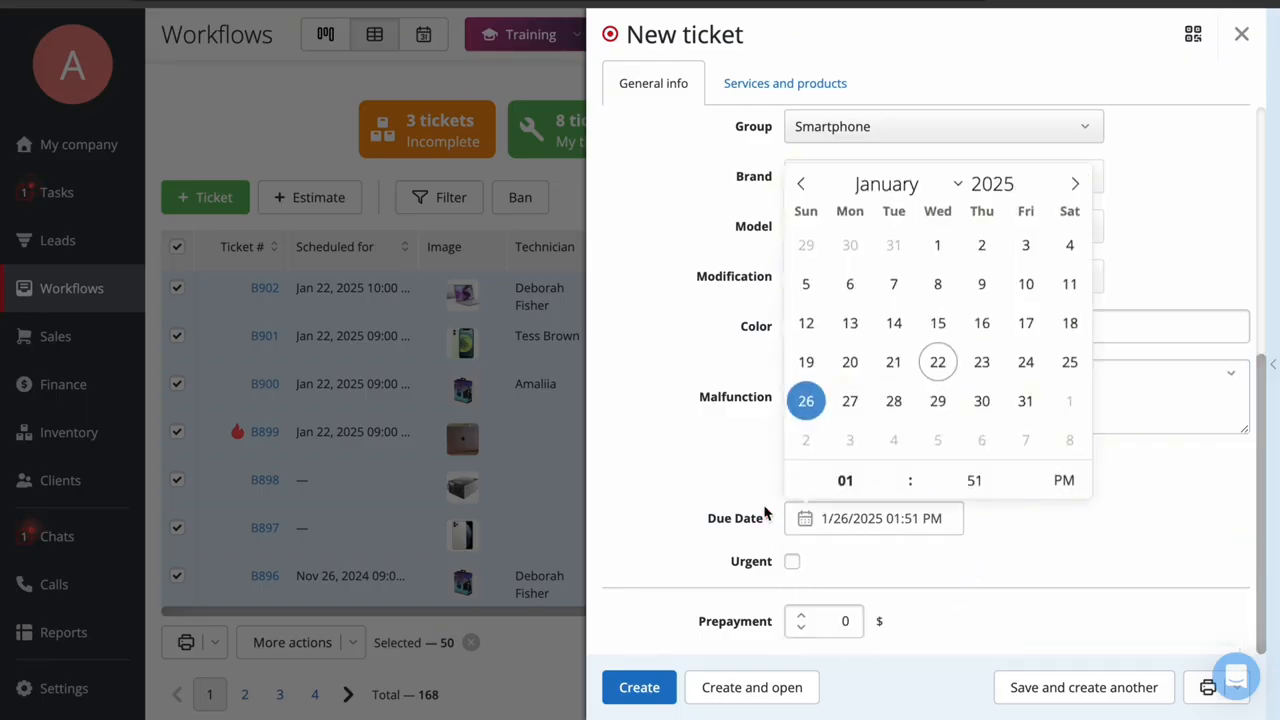
pyautogui.click(701, 479)
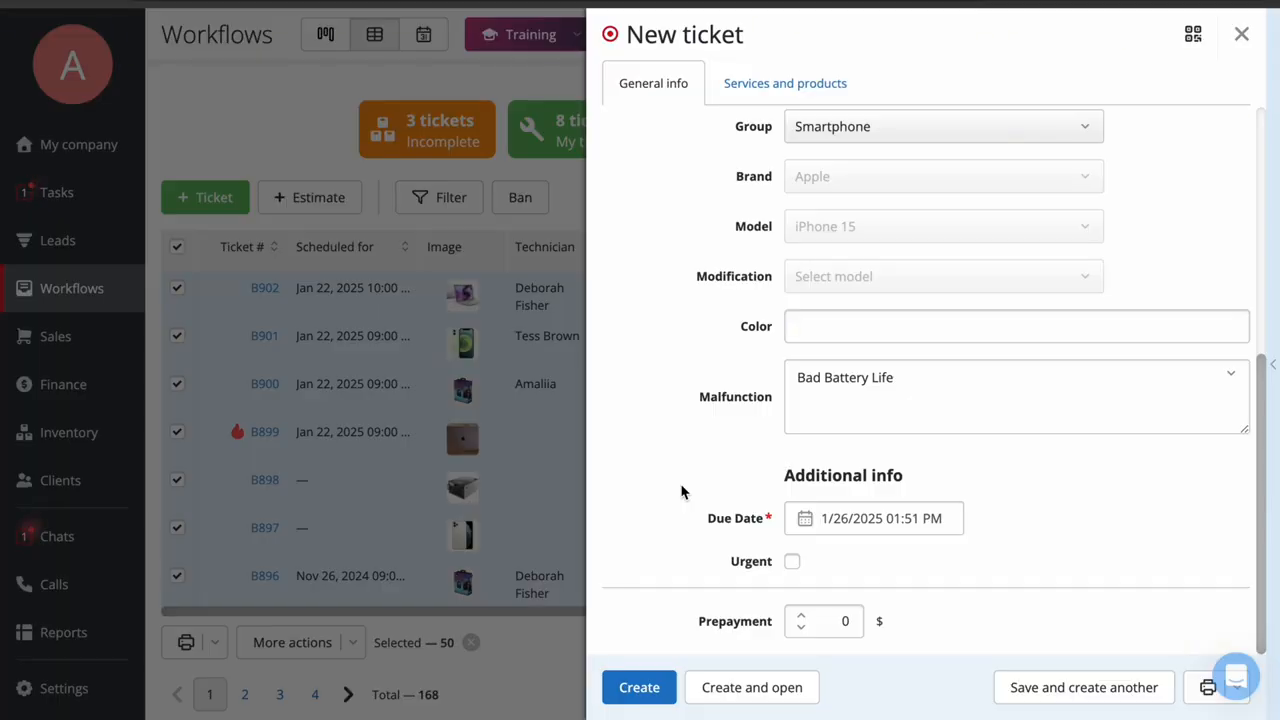
# Mark the ticket as urgent and select Quote as the document to print
pyautogui.click(793, 563)
pyautogui.click(829, 624)
pyautogui.click(1205, 688)
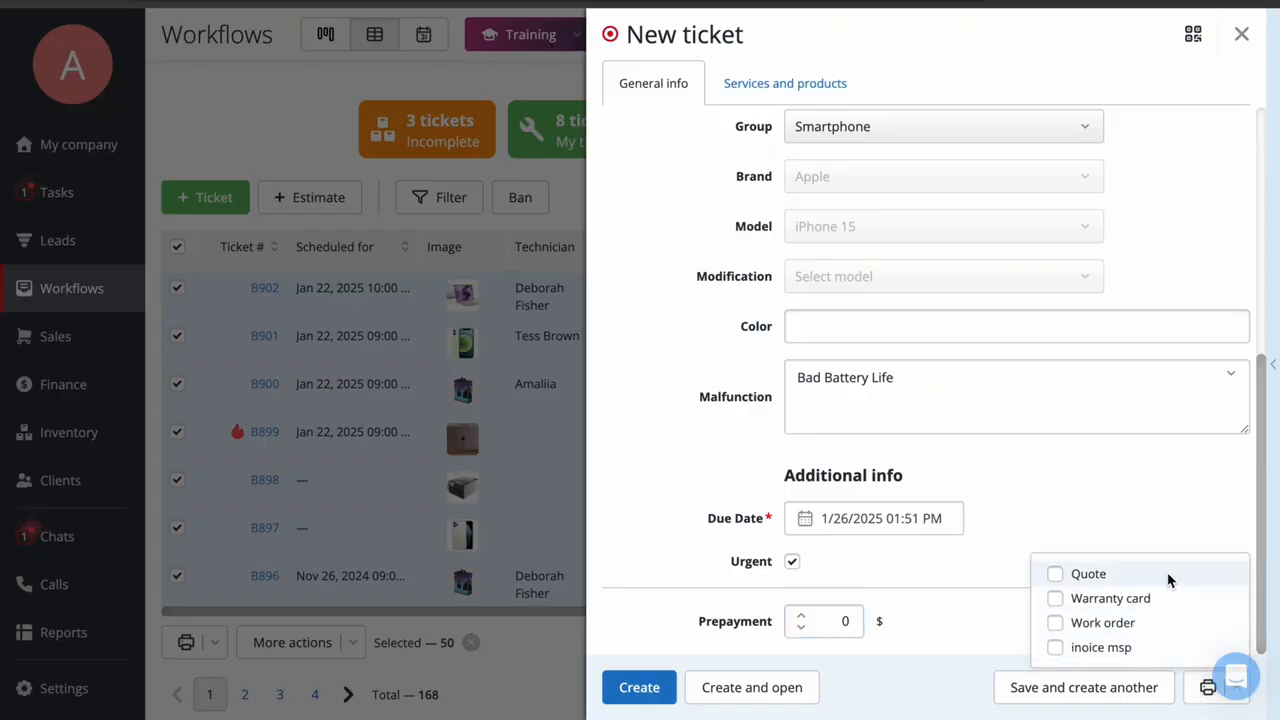
pyautogui.click(1058, 574)
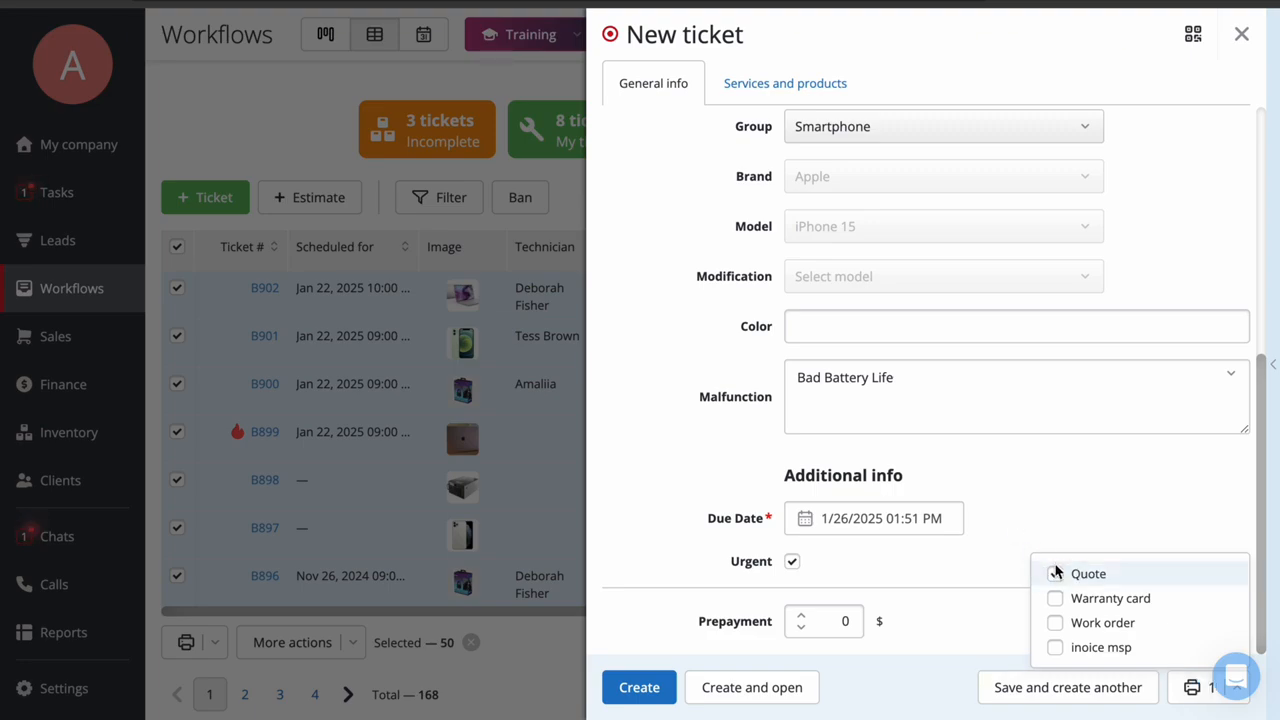
# Switch the document to print for the new ticket from Quote to Work order
pyautogui.click(1055, 574)
pyautogui.click(1055, 622)
pyautogui.click(1037, 485)
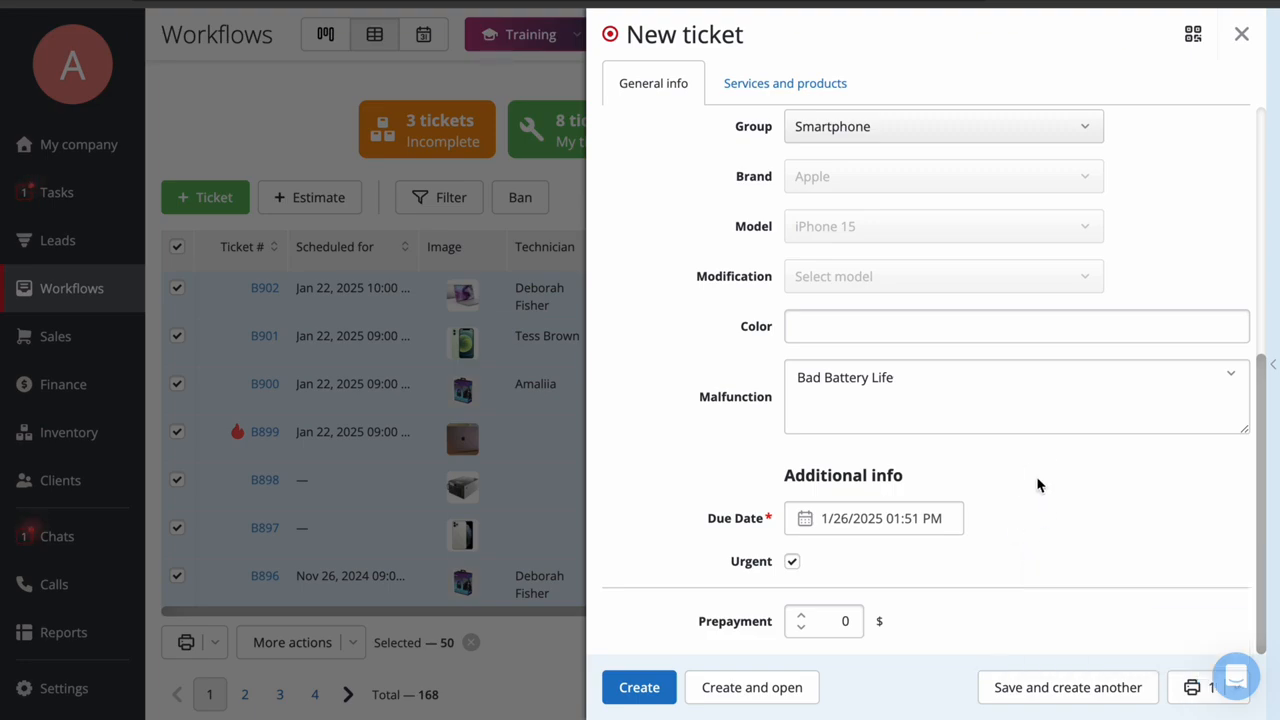
# Check the comment attachment options in the ticket's event feed and create the ticket
pyautogui.click(1268, 420)
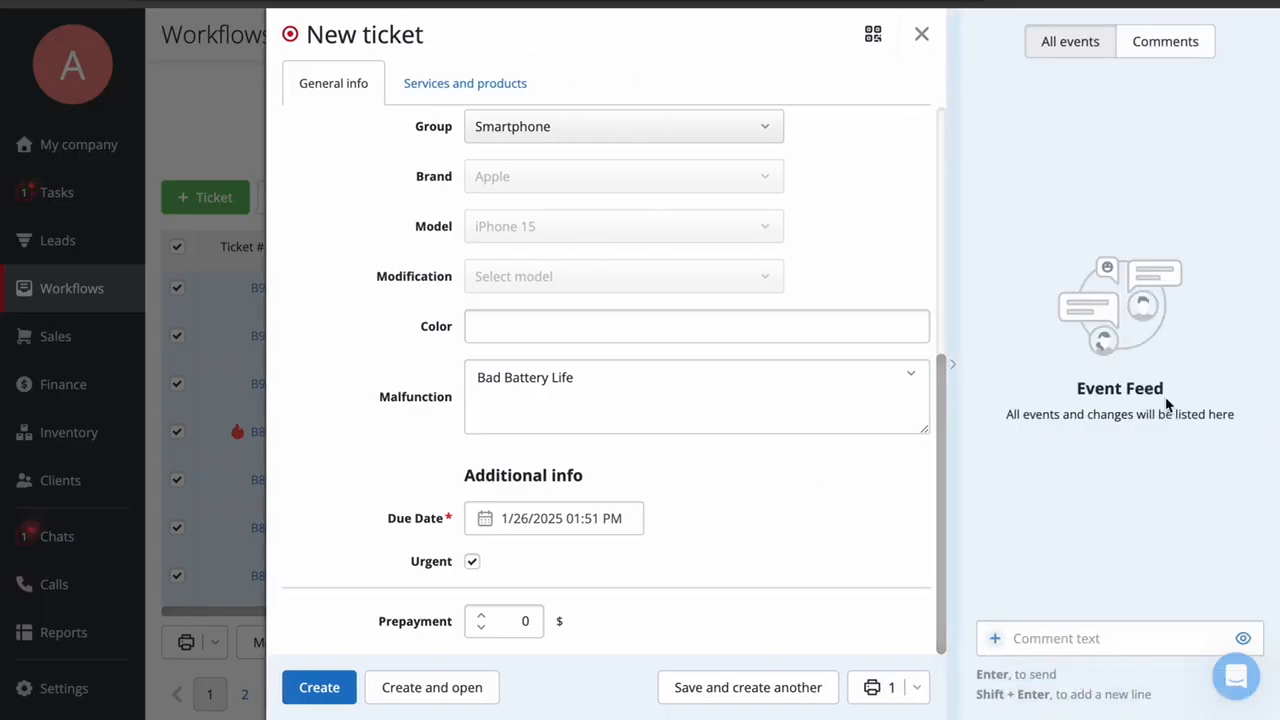
pyautogui.click(995, 638)
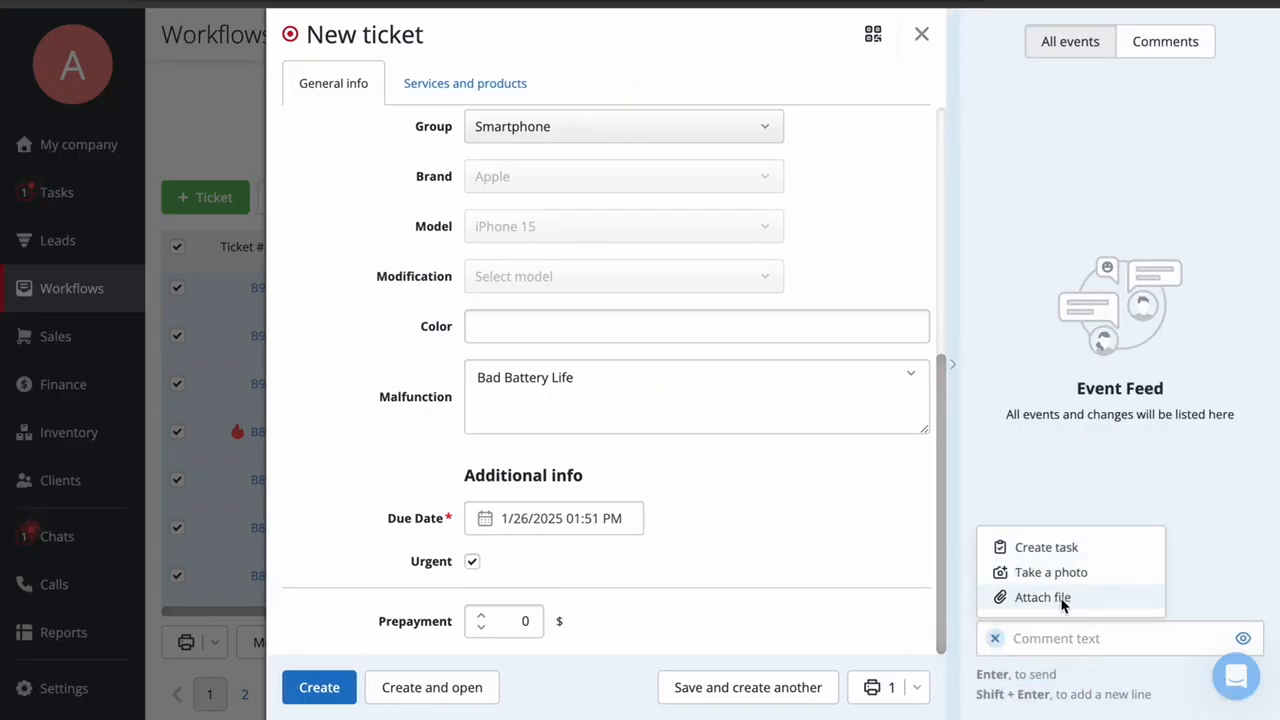
pyautogui.click(1050, 430)
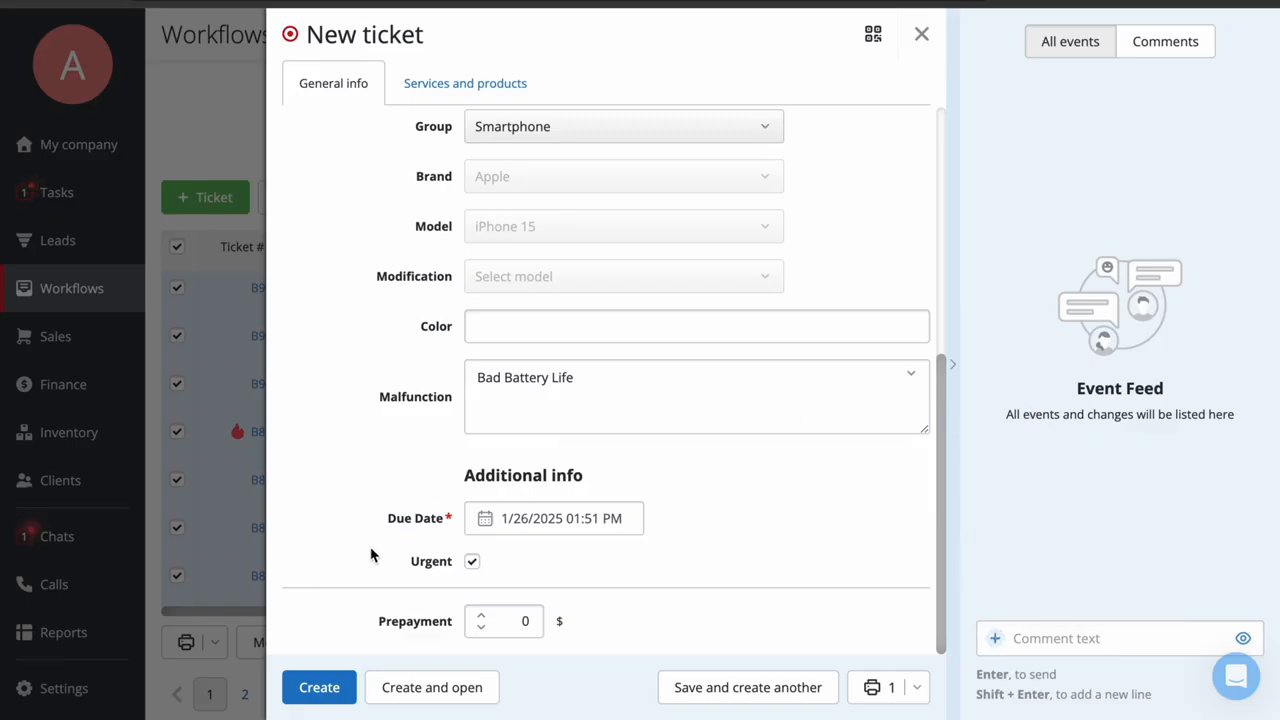
pyautogui.click(337, 687)
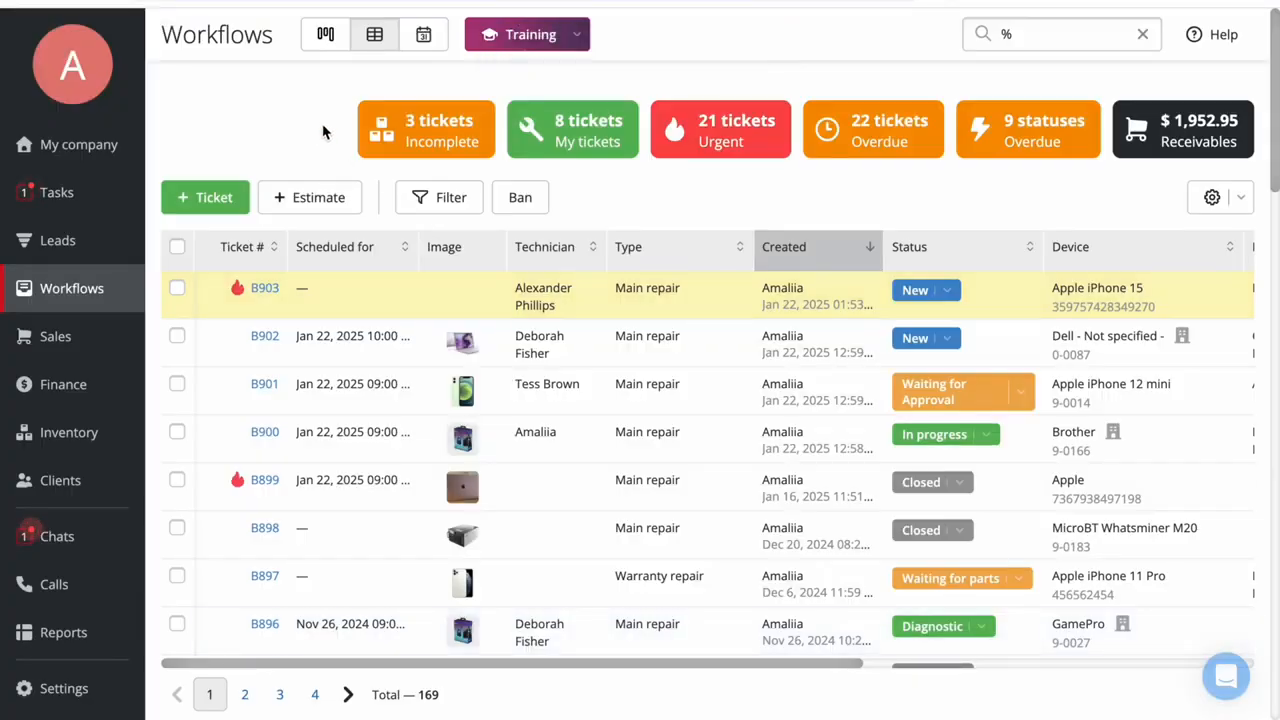
# Set the new Apple iPhone 15 ticket's status to Diagnostic and open the ticket
pyautogui.click(928, 290)
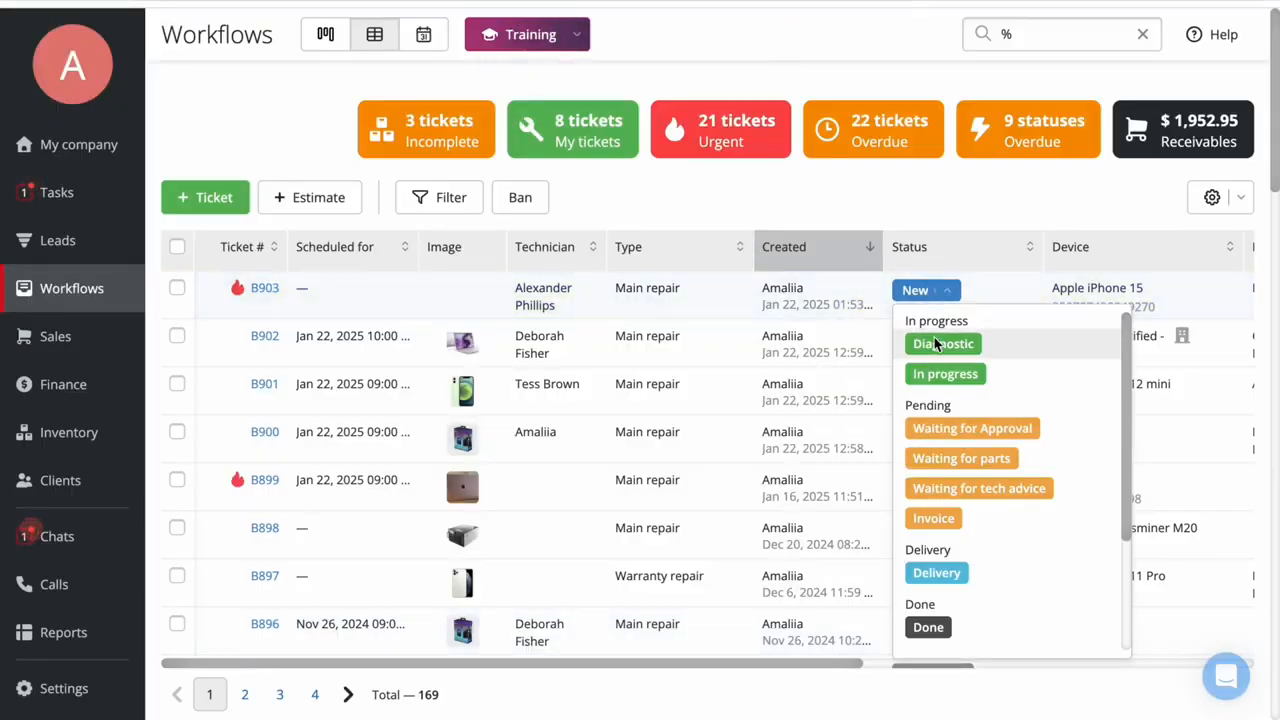
pyautogui.click(936, 374)
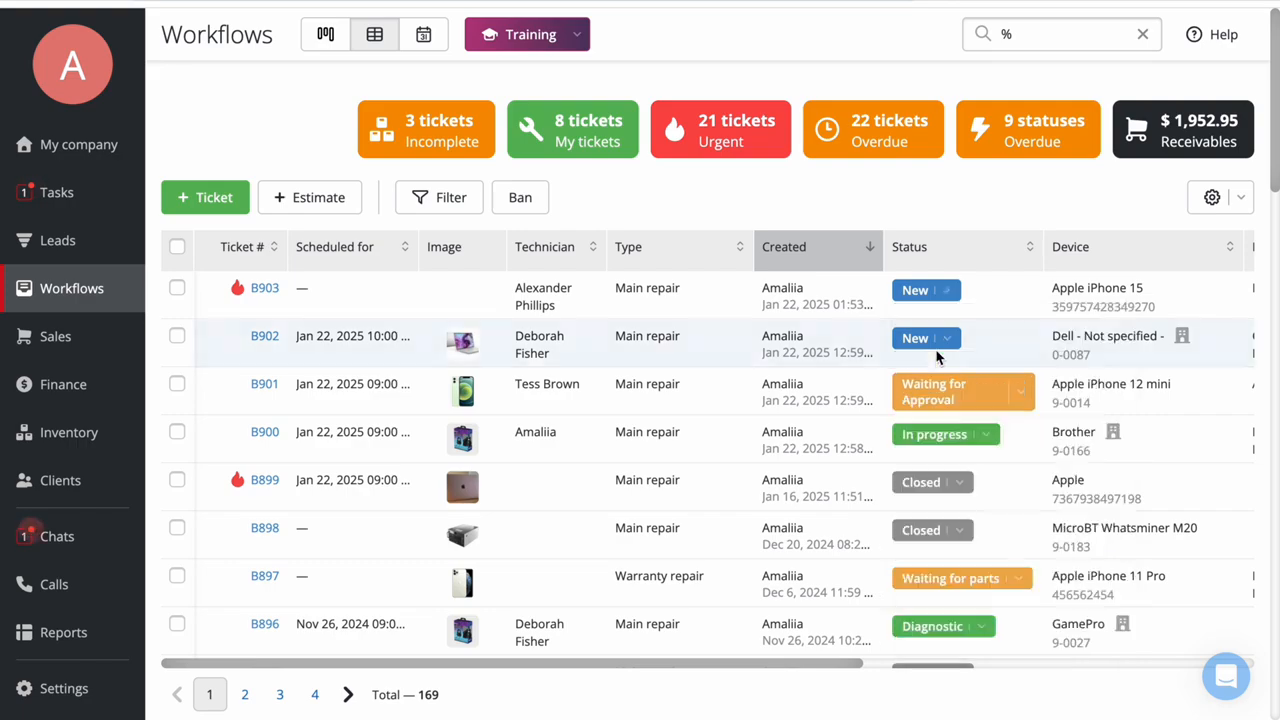
pyautogui.click(265, 289)
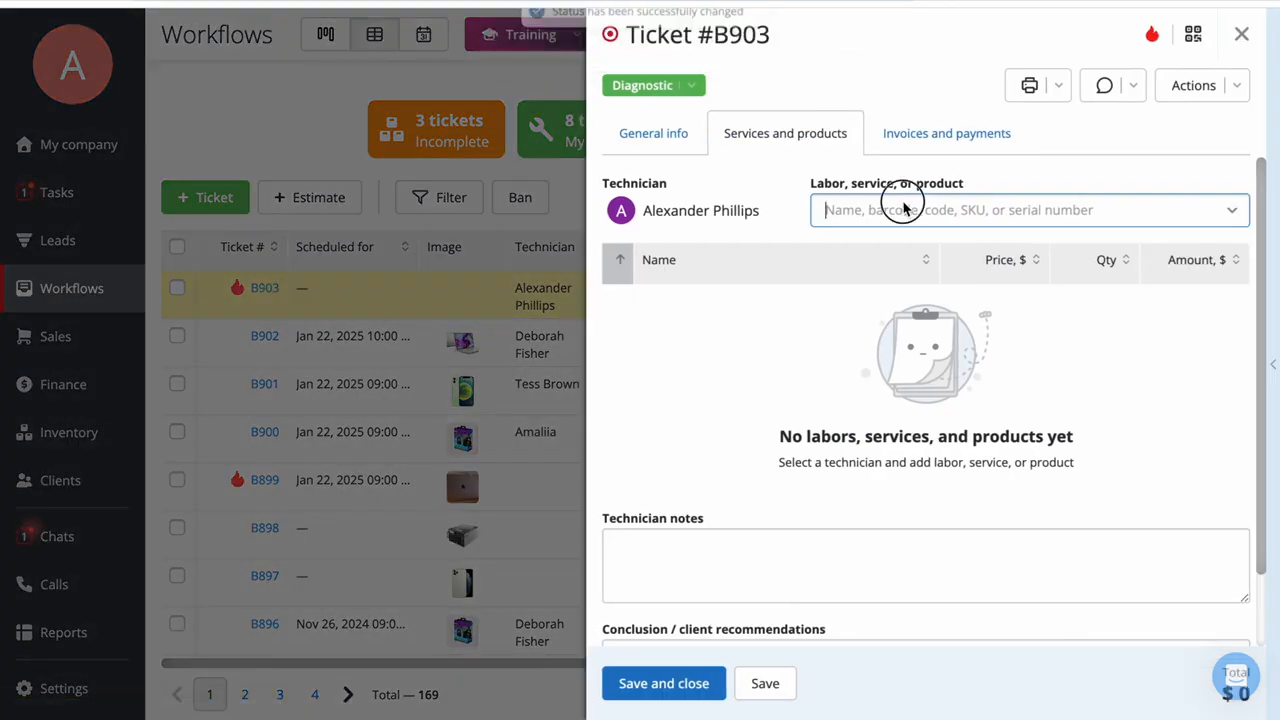
# Add a one-off service titled Service to the ticket with a cost of $50 and a unit price of $100
pyautogui.click(902, 208)
pyautogui.click(924, 263)
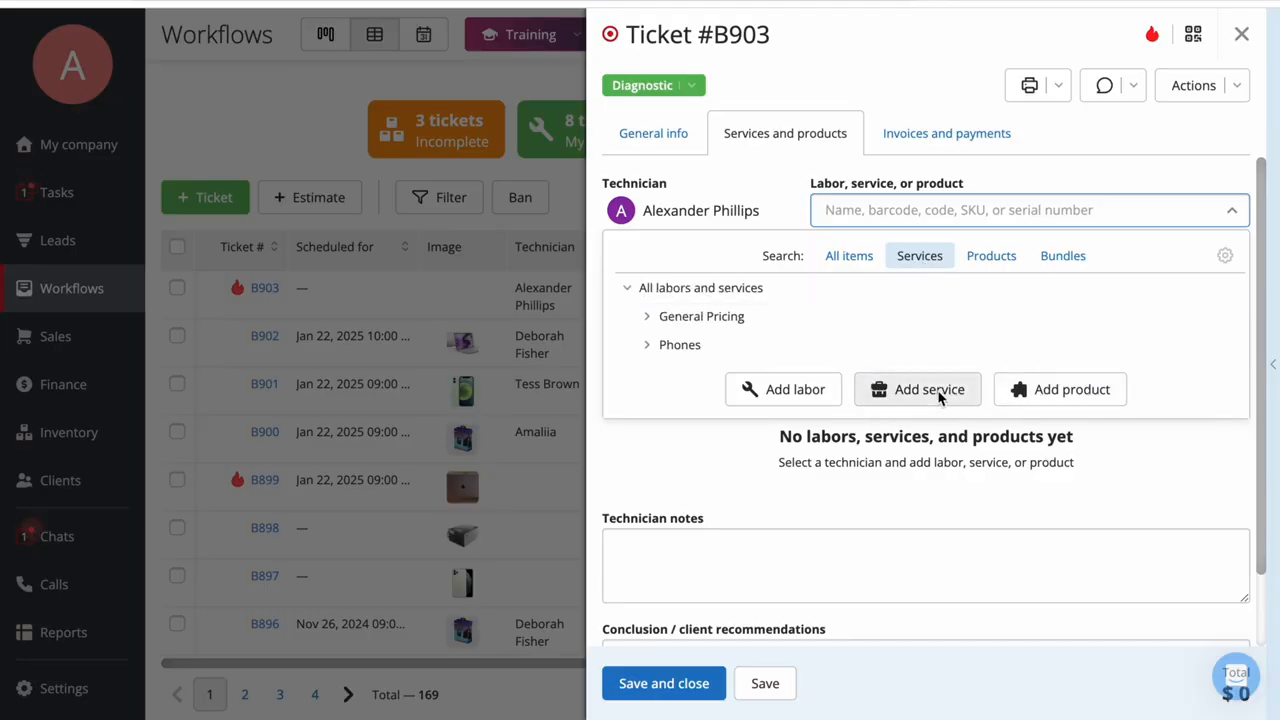
pyautogui.click(912, 394)
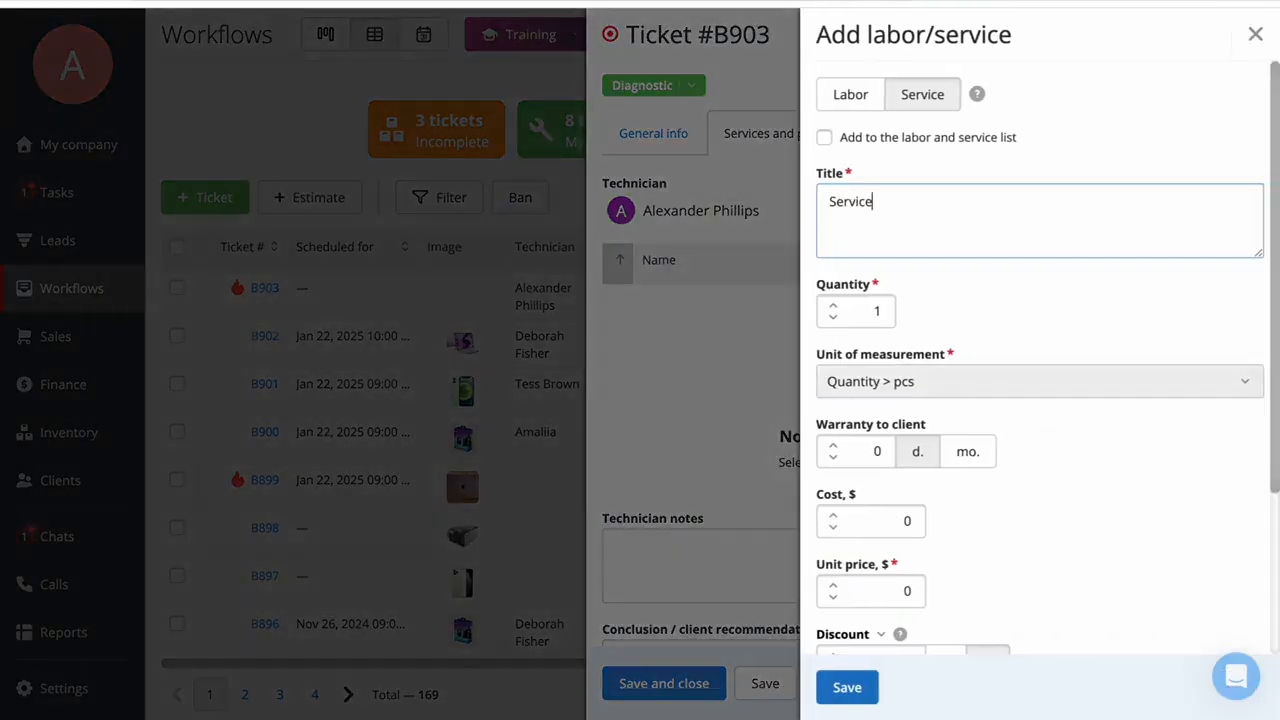
pyautogui.click(874, 449)
pyautogui.click(871, 521)
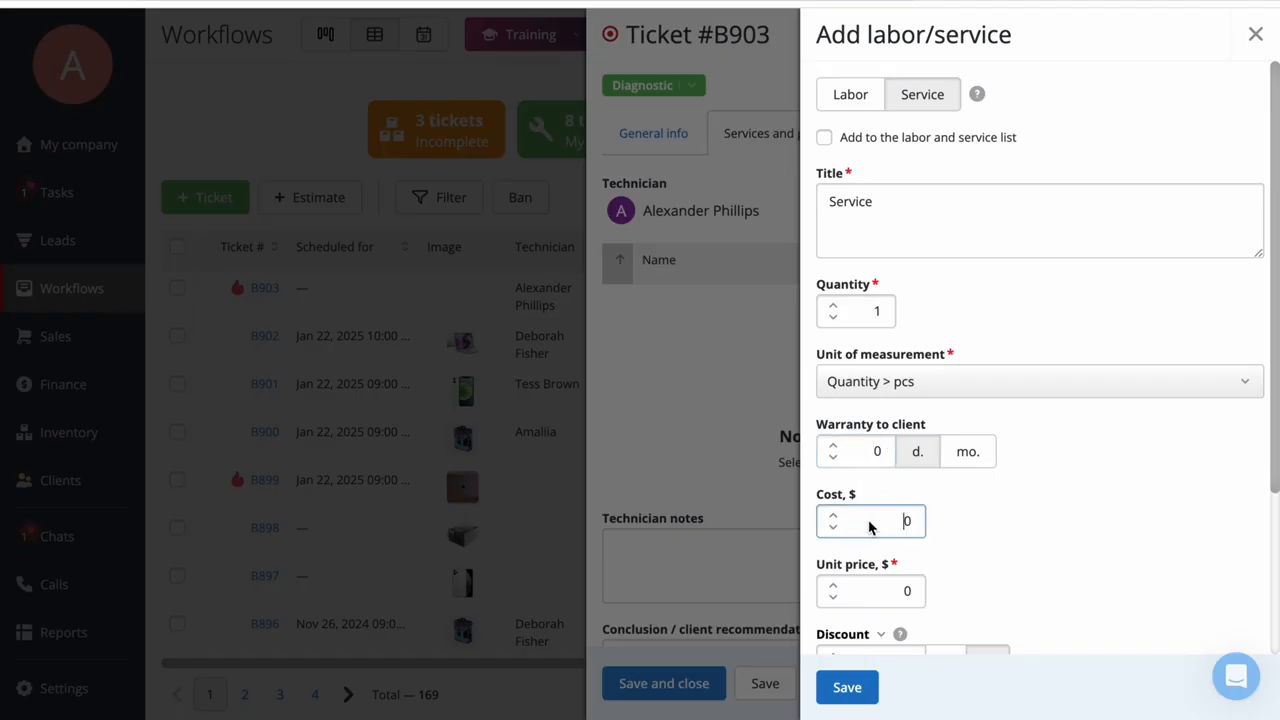
pyautogui.write('5')
pyautogui.click(880, 590)
pyautogui.write('1')
pyautogui.scroll(-3, 983, 535)
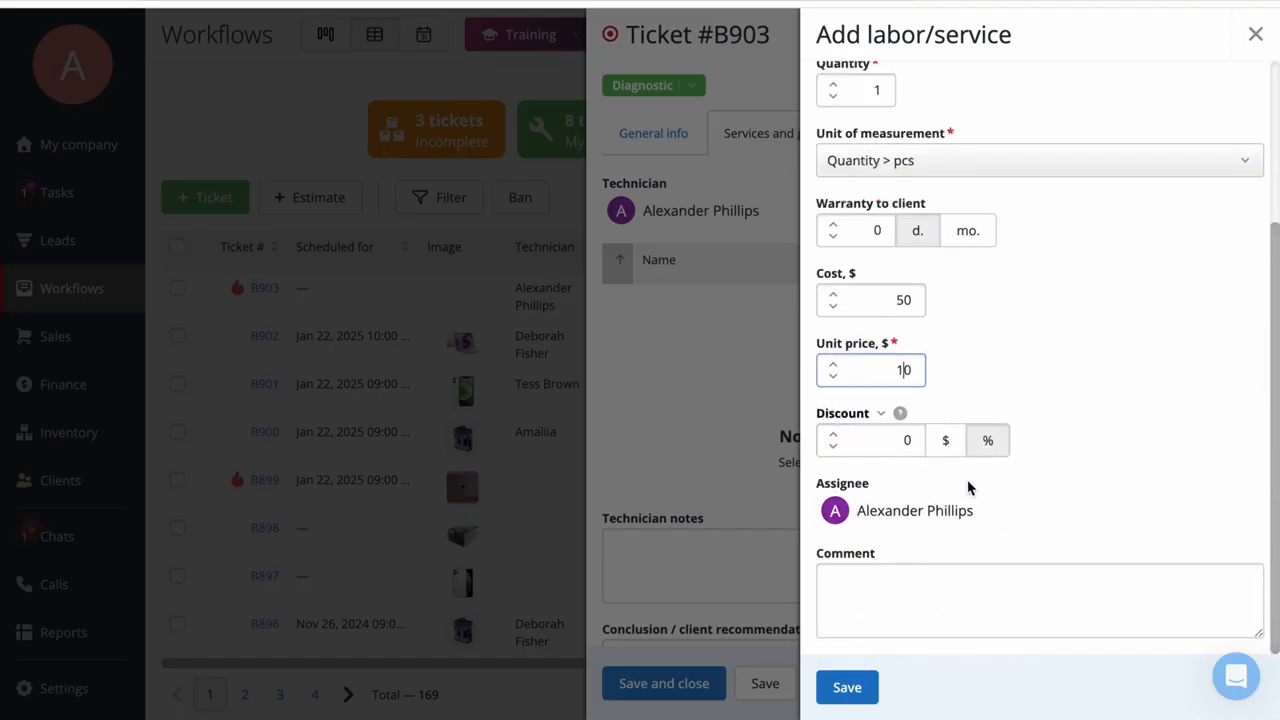
pyautogui.write('0')
pyautogui.click(891, 446)
pyautogui.click(843, 688)
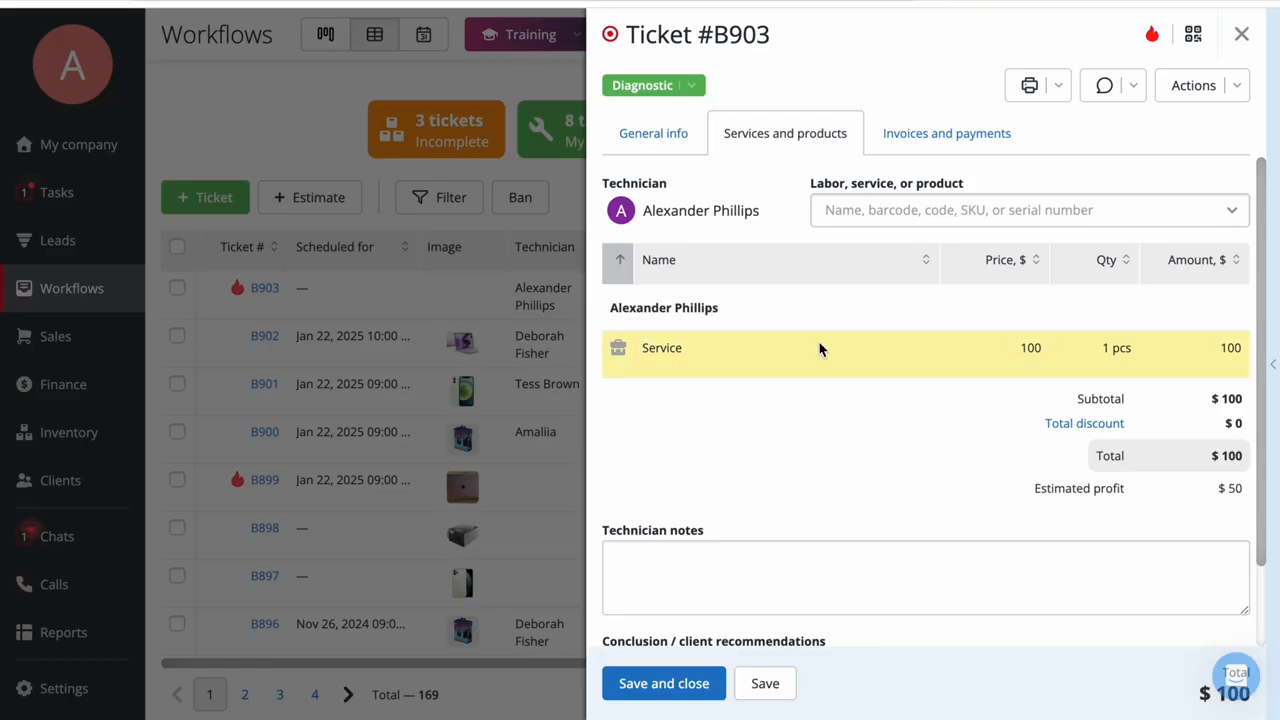
# Browse the services, products and bundles available for adding to the ticket
pyautogui.click(929, 207)
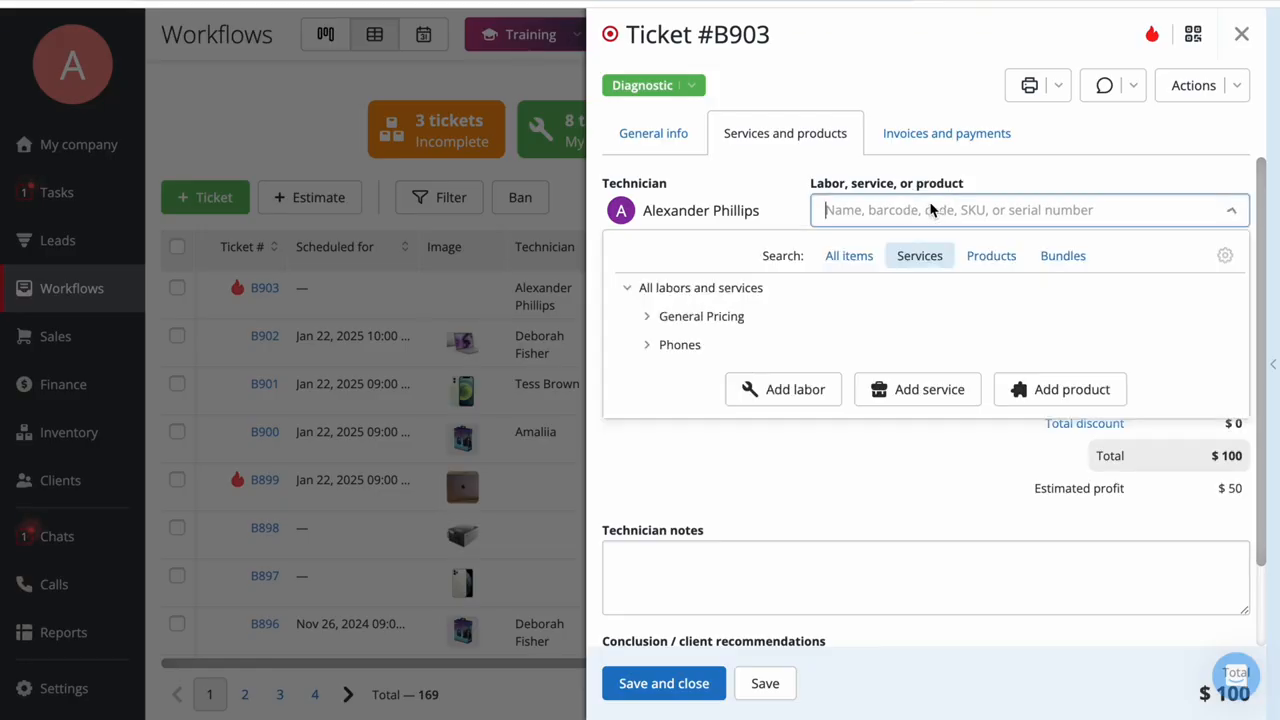
pyautogui.click(931, 326)
pyautogui.scroll(-2, 935, 350)
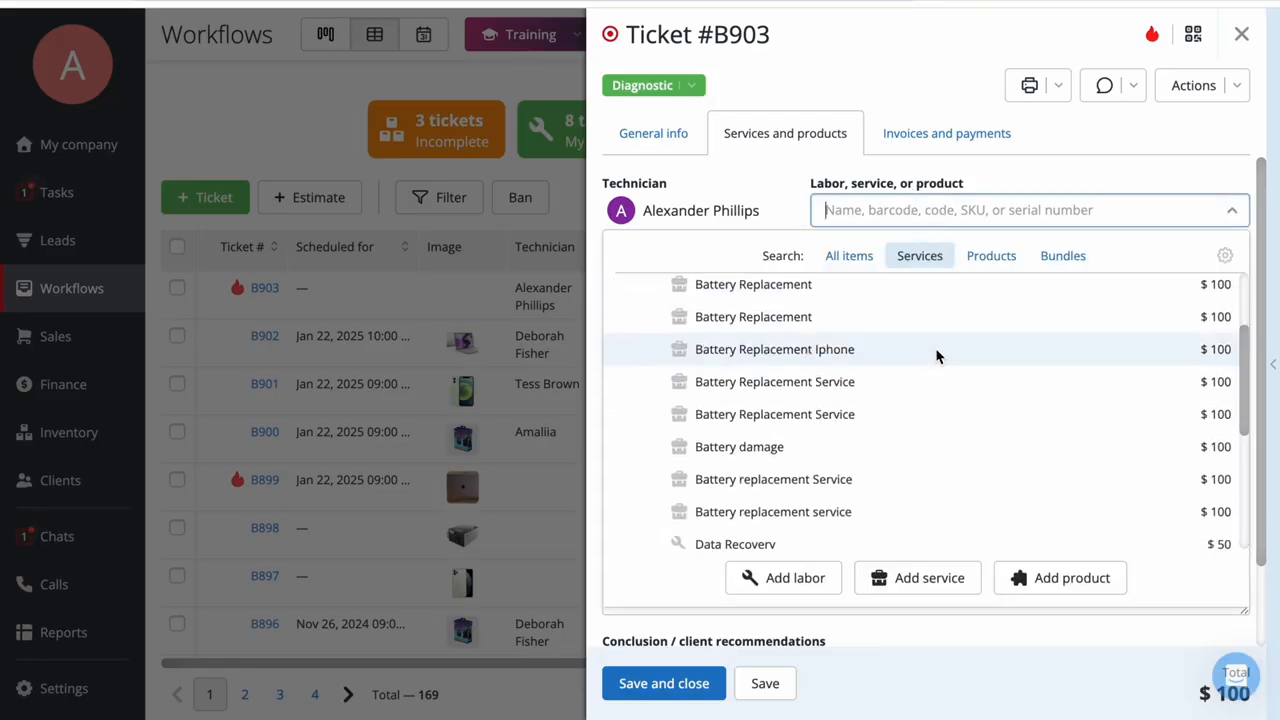
pyautogui.click(985, 256)
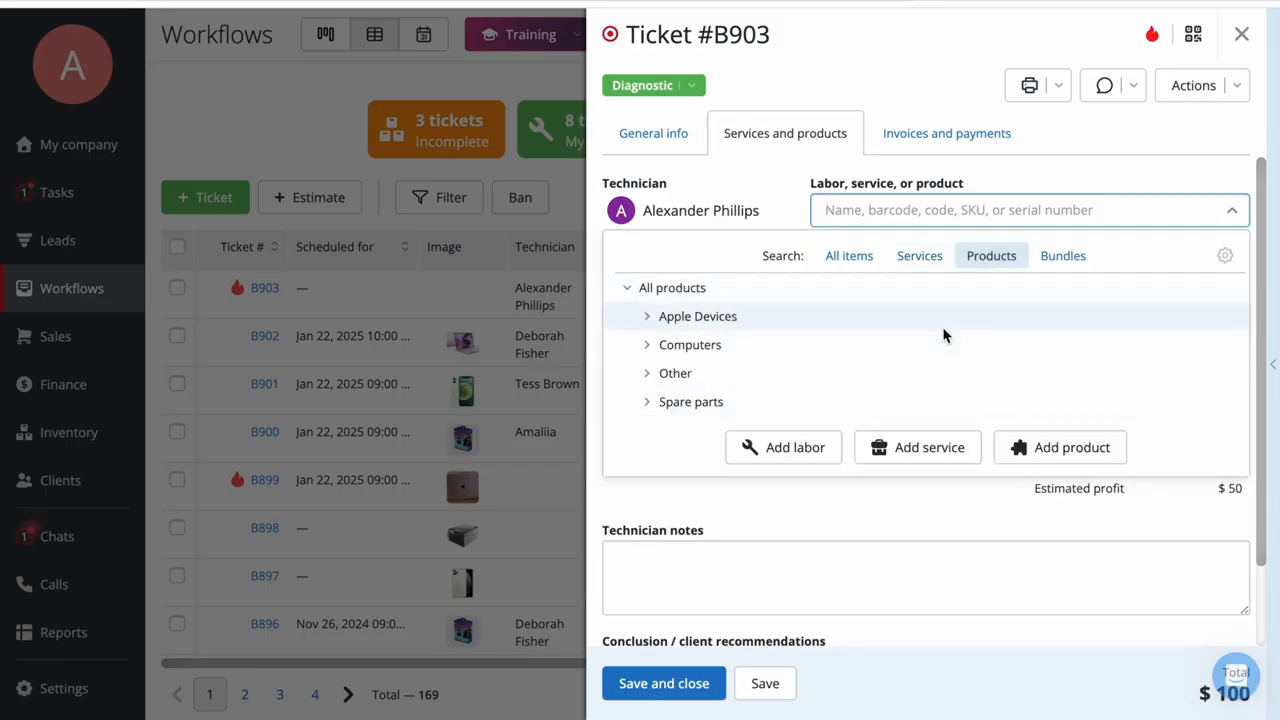
pyautogui.click(940, 322)
pyautogui.scroll(-2, 937, 404)
pyautogui.scroll(-4, 935, 404)
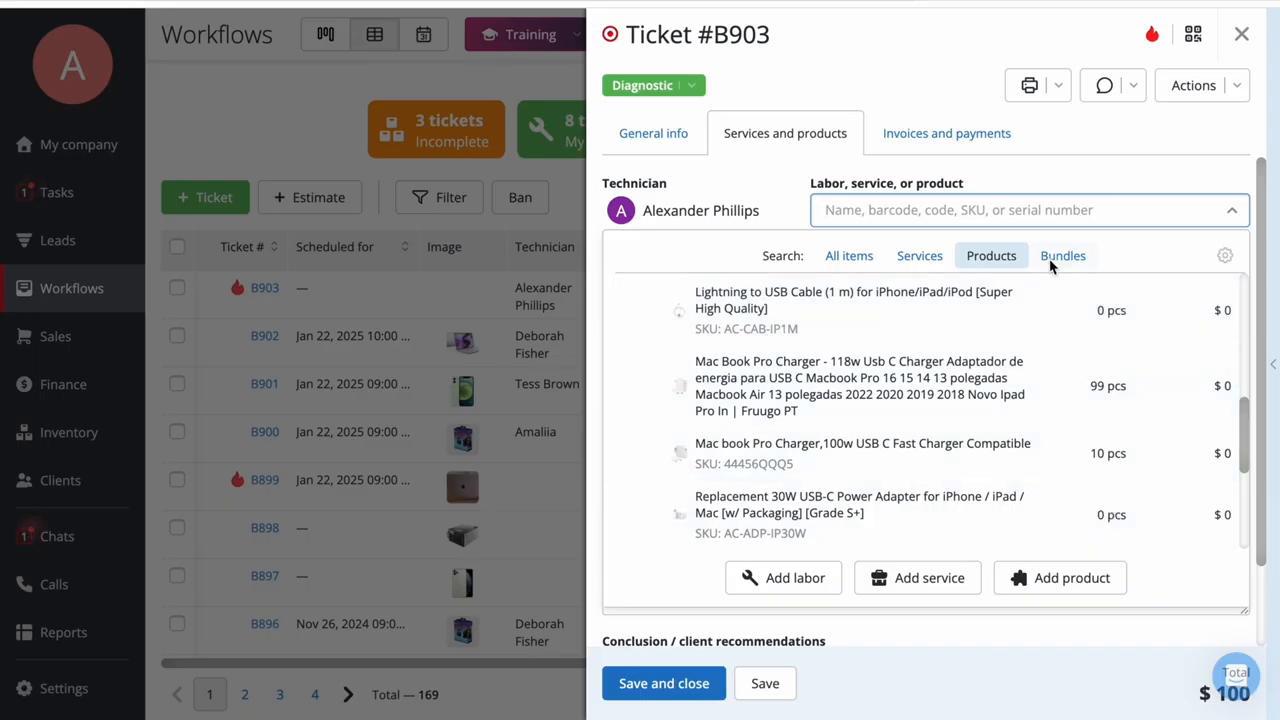
pyautogui.click(1070, 257)
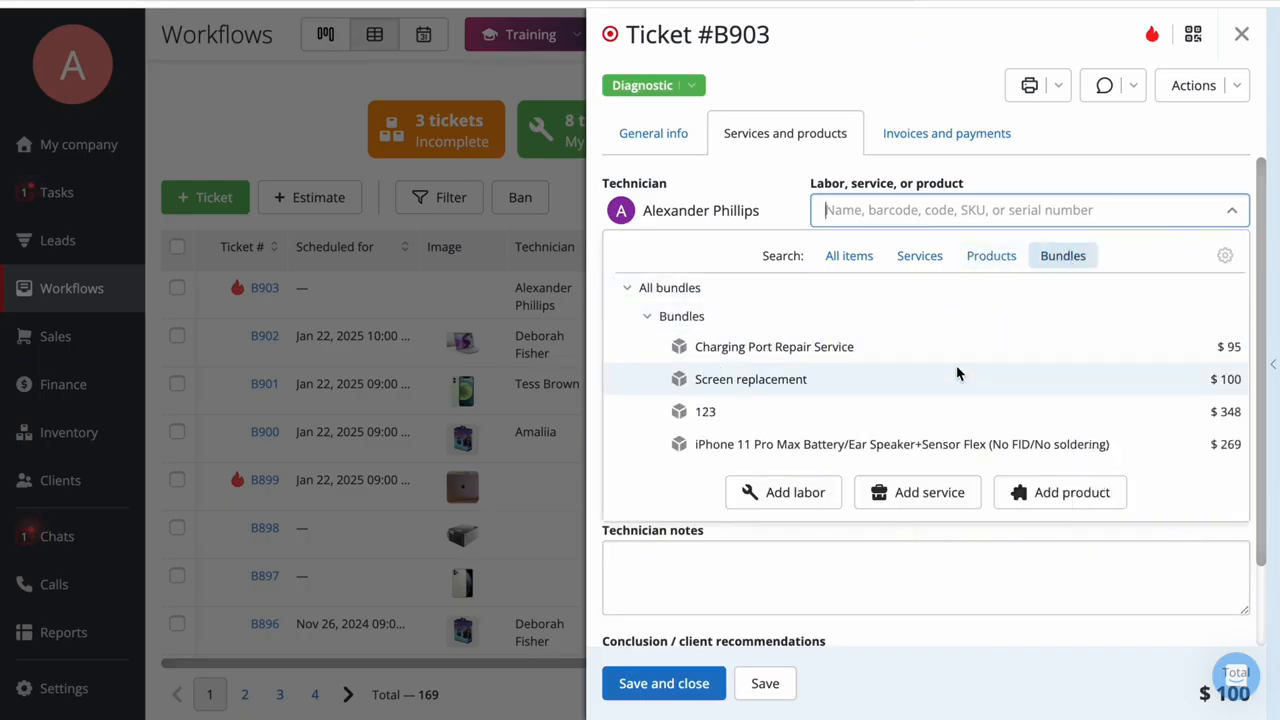
pyautogui.click(956, 378)
# Examine the items in the Charging Port Repair Service and Screen replacement bundles in the company's bundle list
pyautogui.click(447, 418)
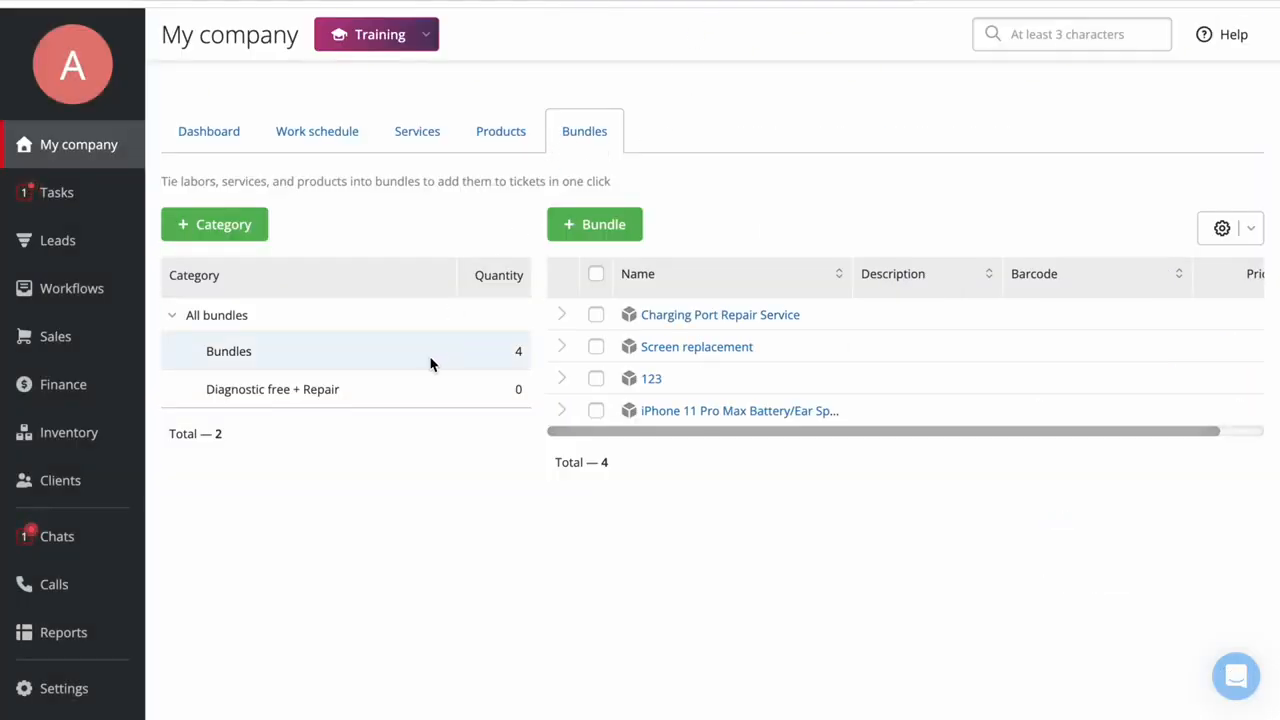
pyautogui.click(561, 316)
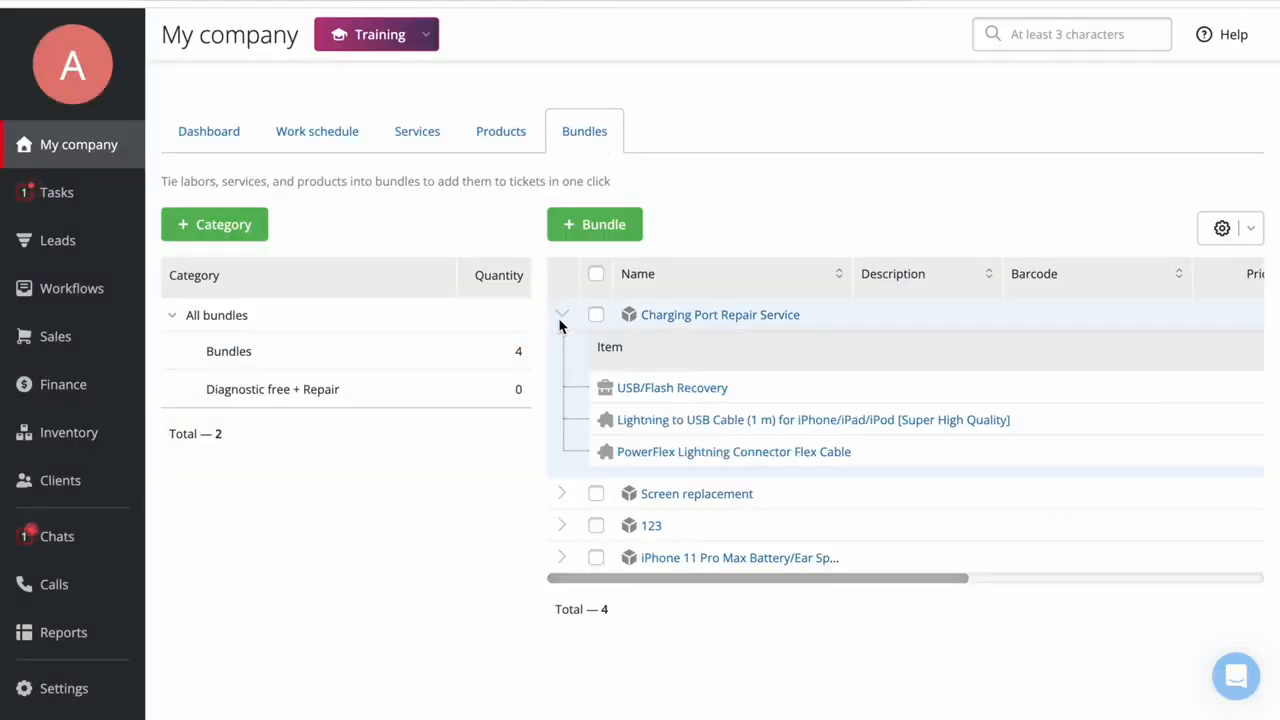
pyautogui.click(561, 494)
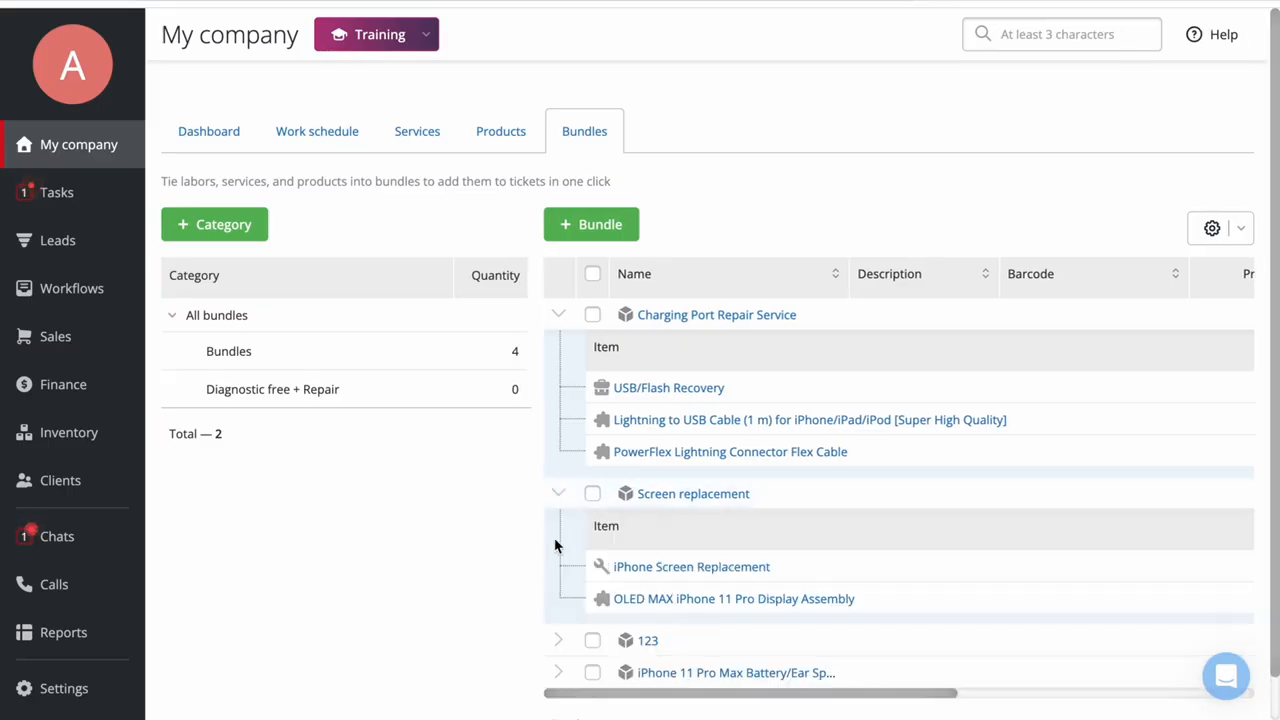
pyautogui.hscroll(3, 748, 546)
pyautogui.hscroll(-3, 748, 546)
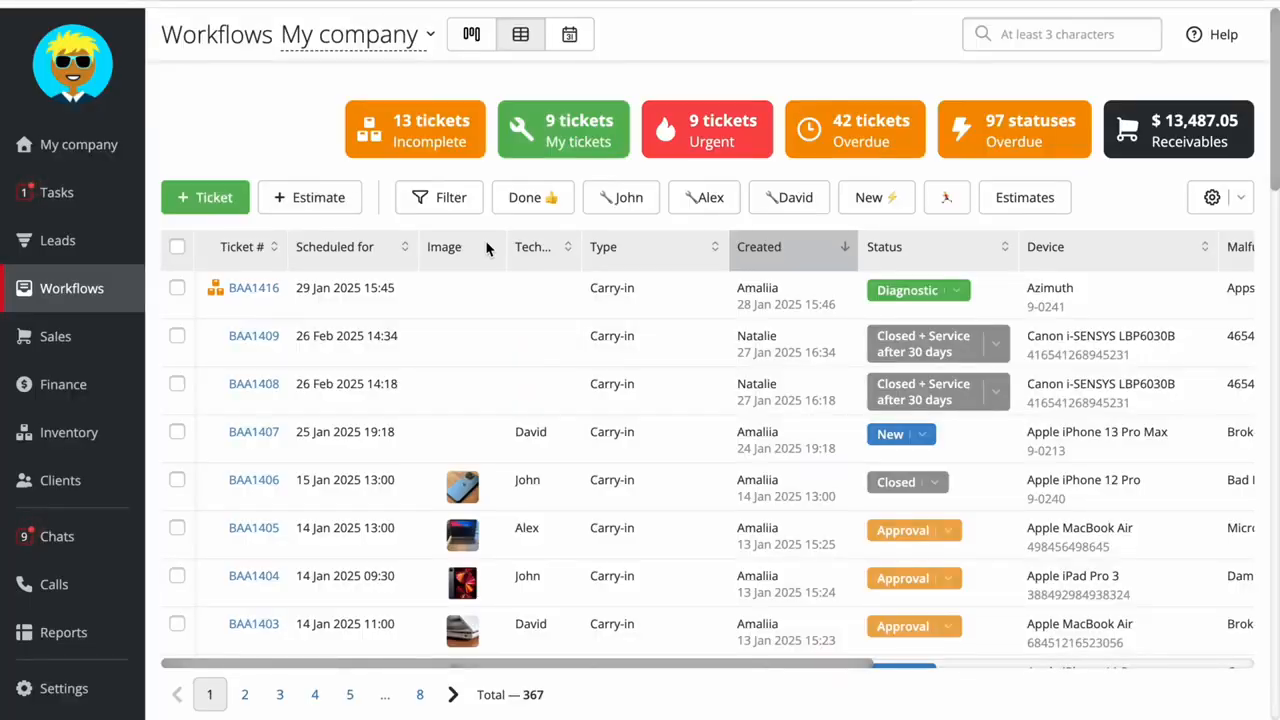
# Check the status options of the Azimuth ticket, open the ticket and use its copy option
pyautogui.click(955, 290)
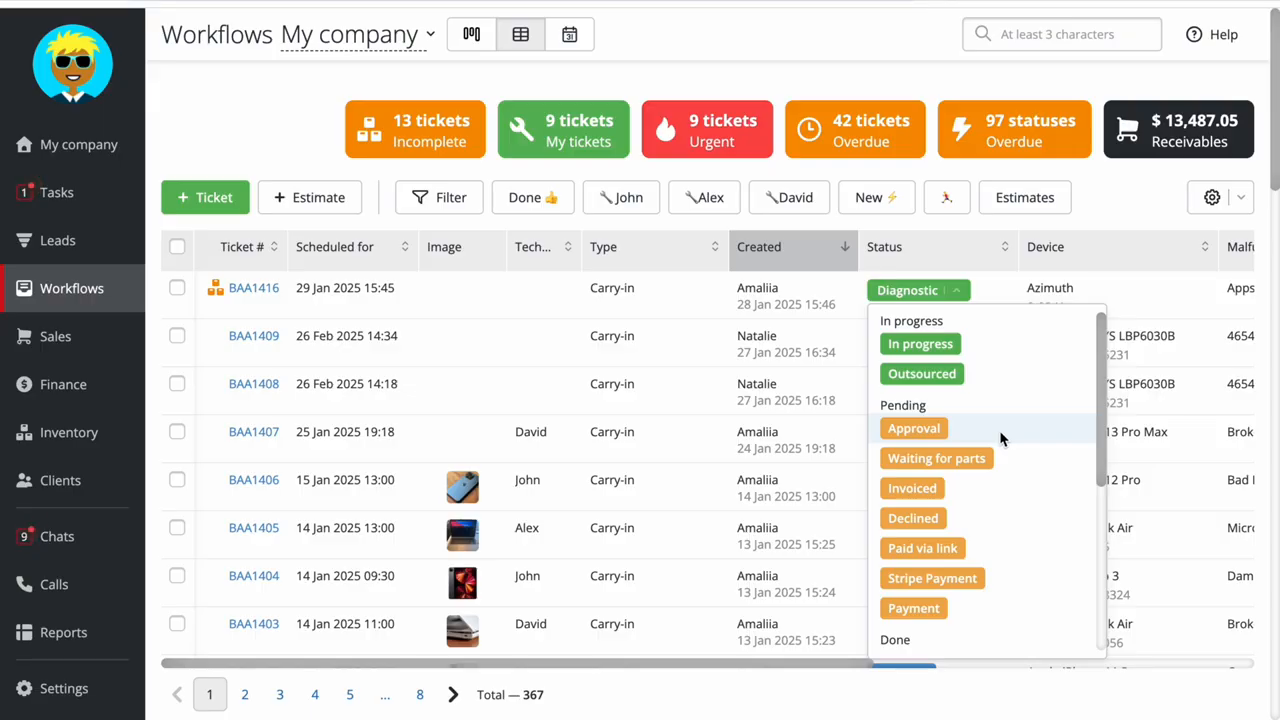
pyautogui.click(243, 290)
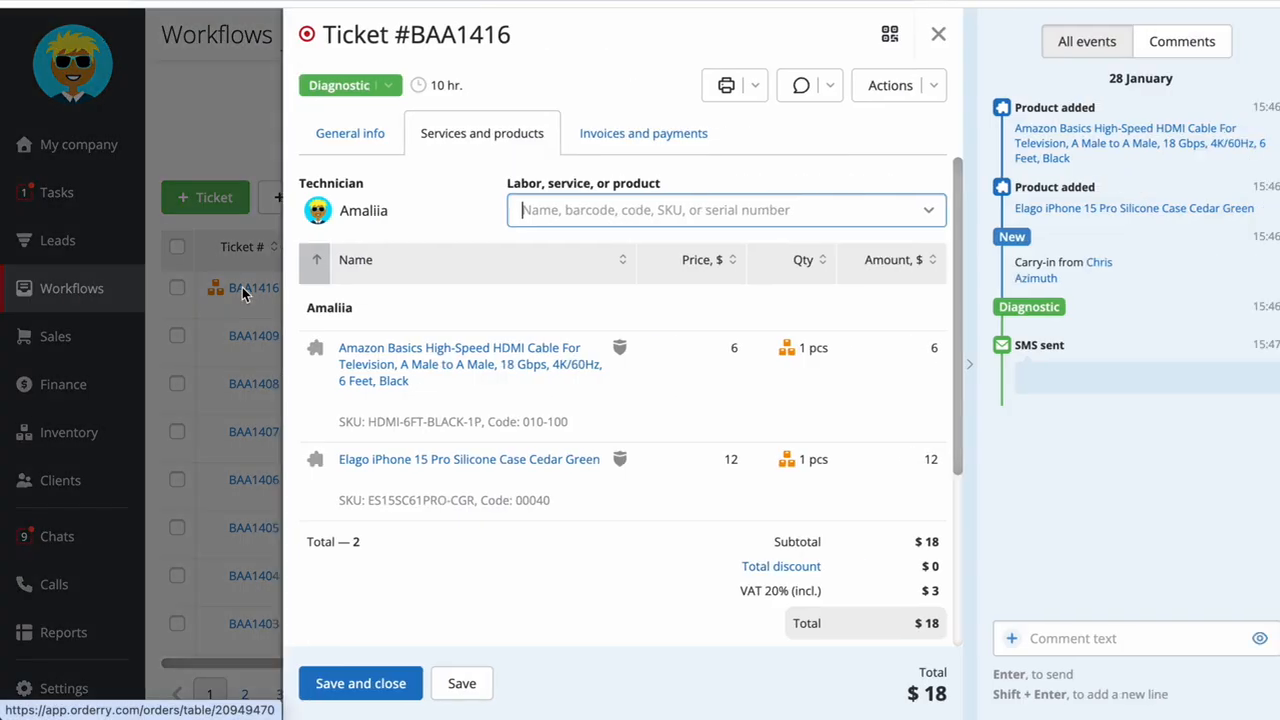
pyautogui.click(875, 88)
pyautogui.click(815, 127)
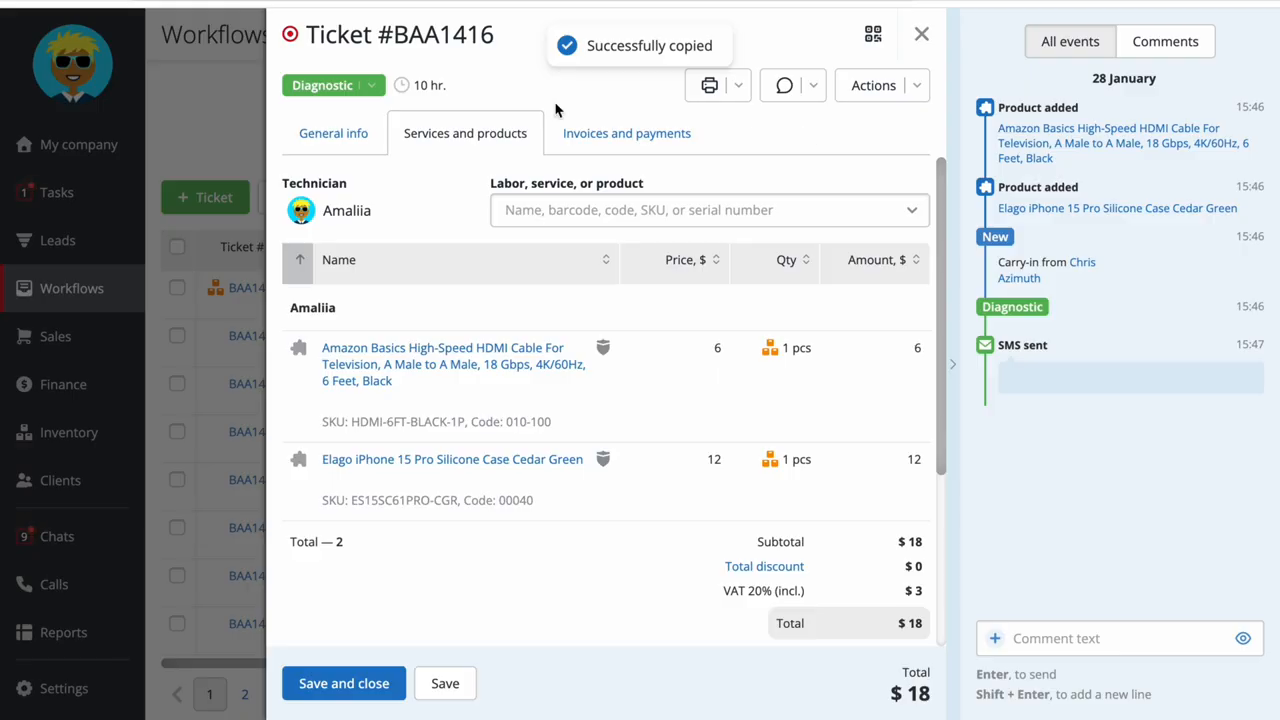
# Move the Azimuth ticket to the Approval status and open the ticket link from the SMS sent to the client
pyautogui.click(371, 88)
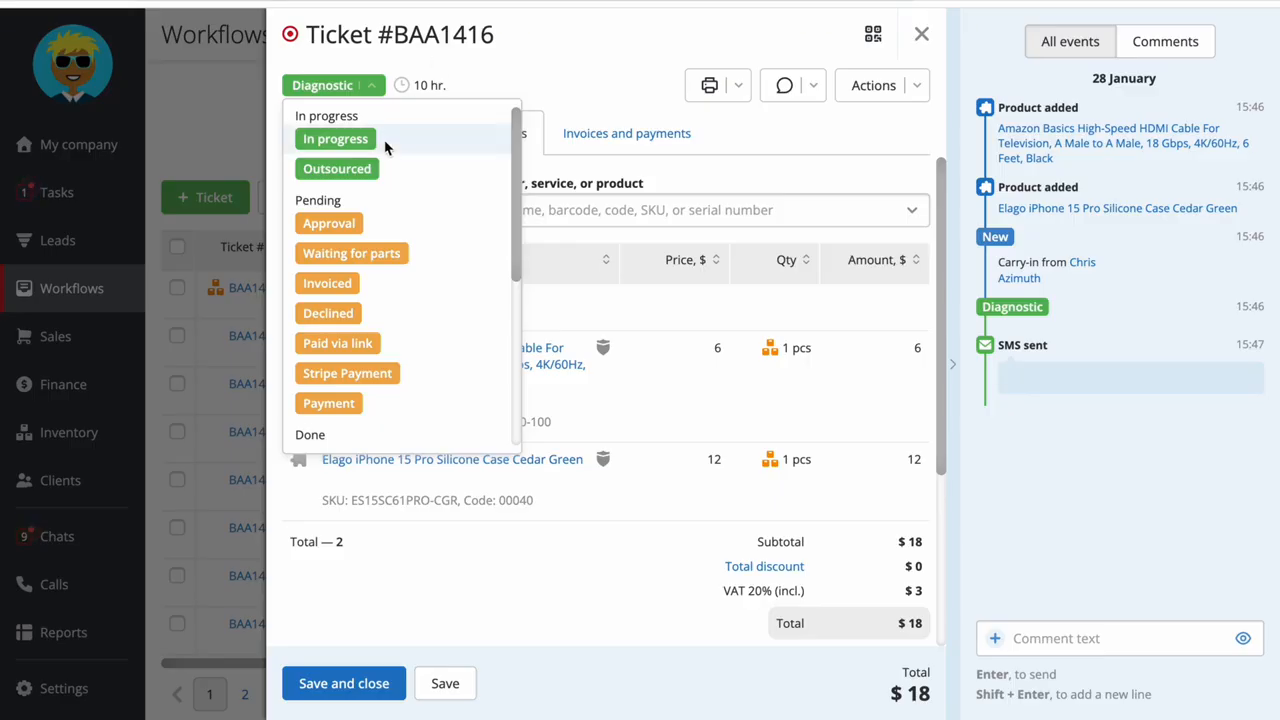
pyautogui.click(381, 217)
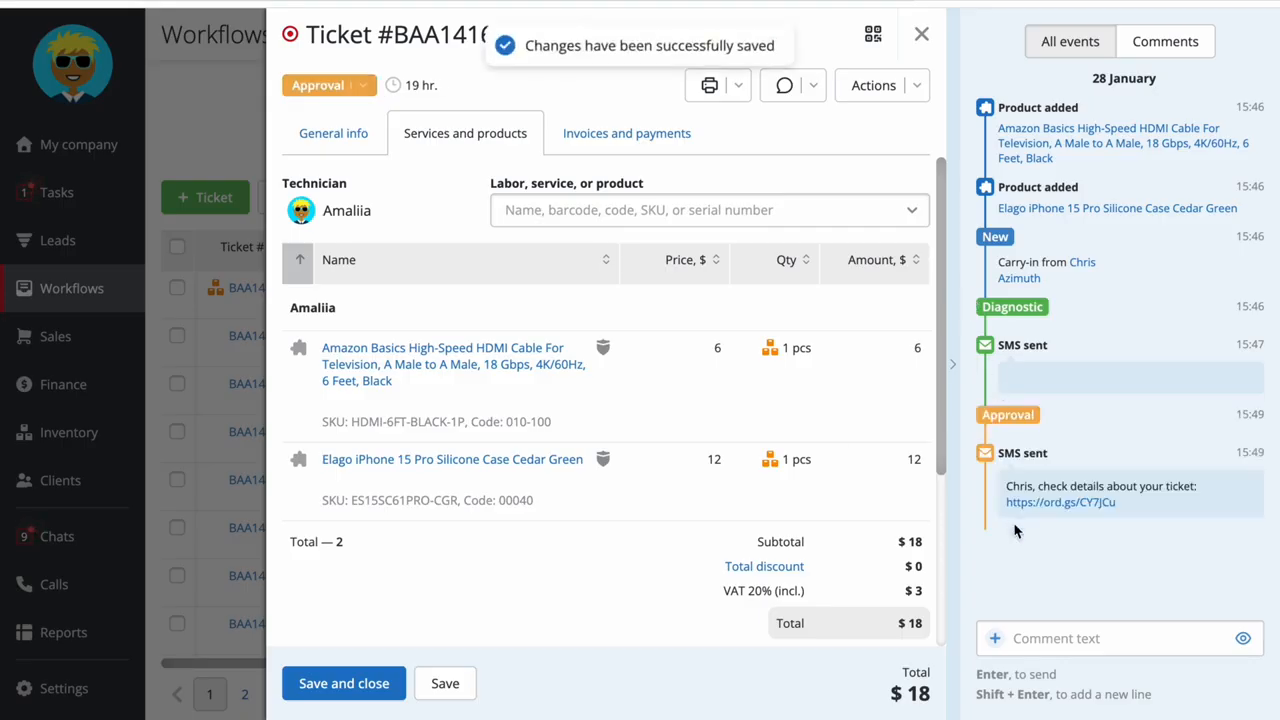
pyautogui.click(1079, 502)
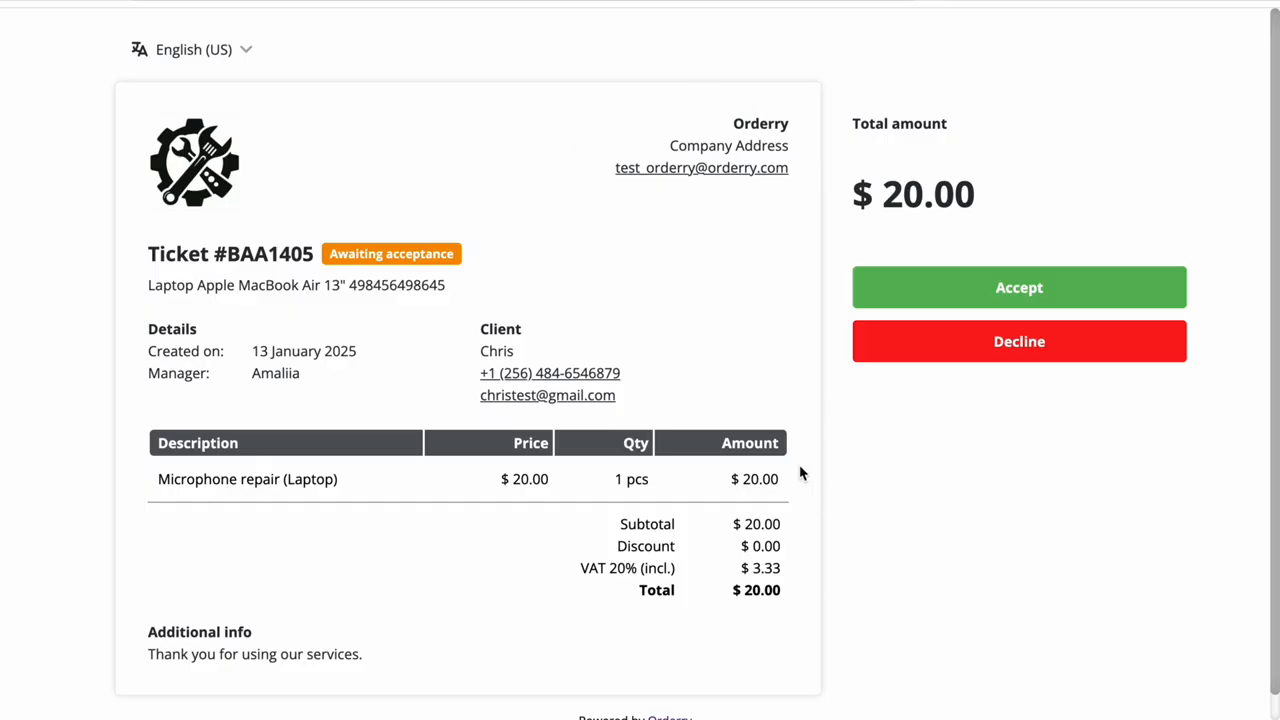
# Accept the MacBook Air microphone repair on the client's public page with a handwritten signature
pyautogui.click(1080, 292)
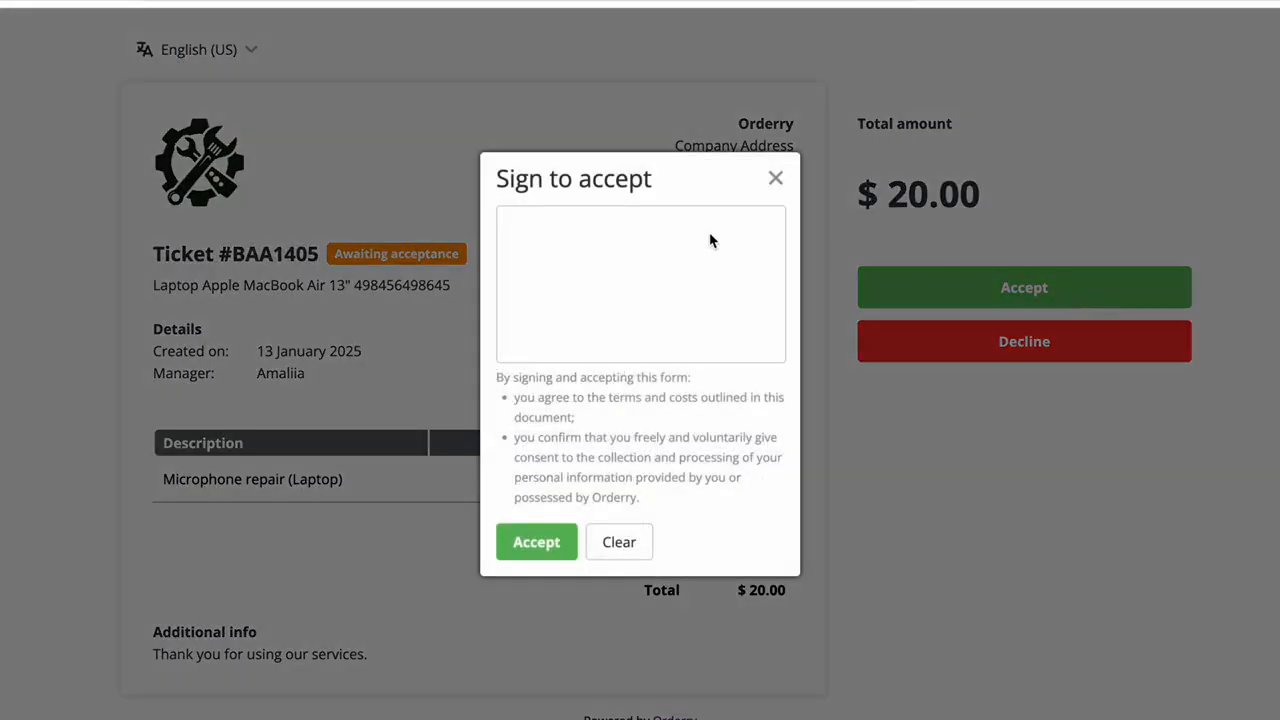
pyautogui.moveTo(568, 316)
pyautogui.mouseDown()
pyautogui.moveTo(726, 240)
pyautogui.moveTo(776, 243)
pyautogui.mouseUp()
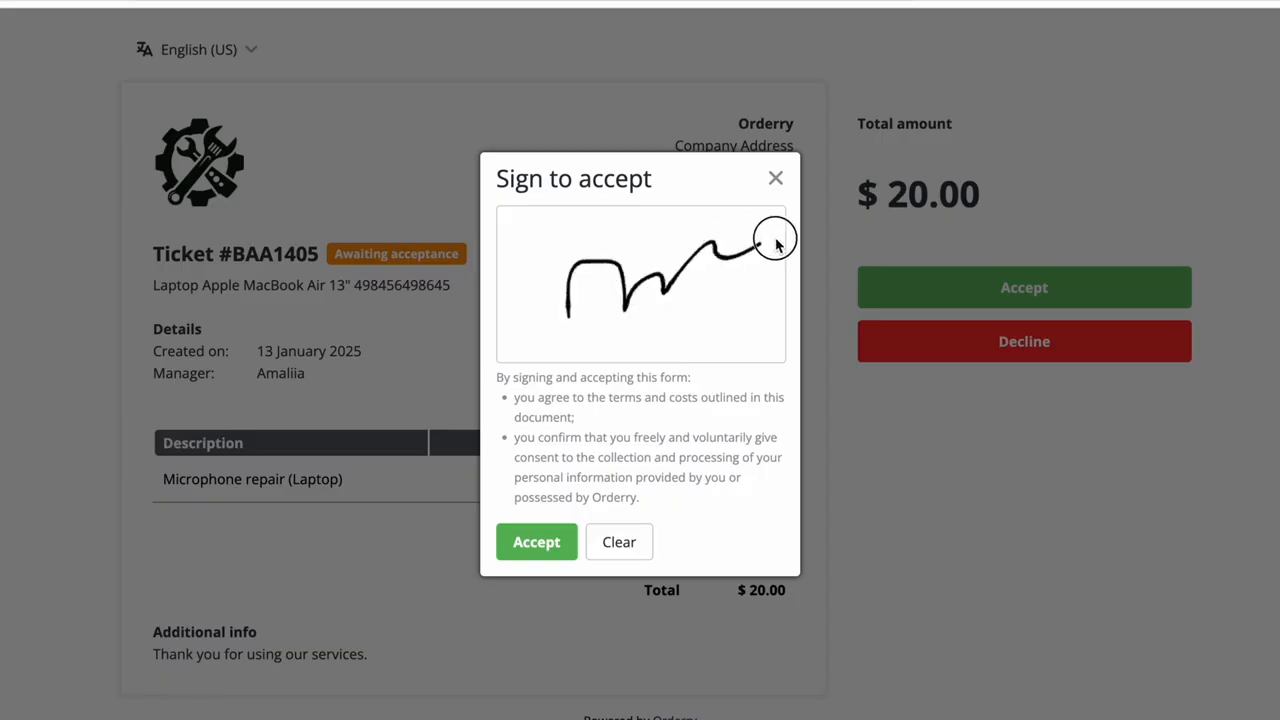
pyautogui.click(534, 538)
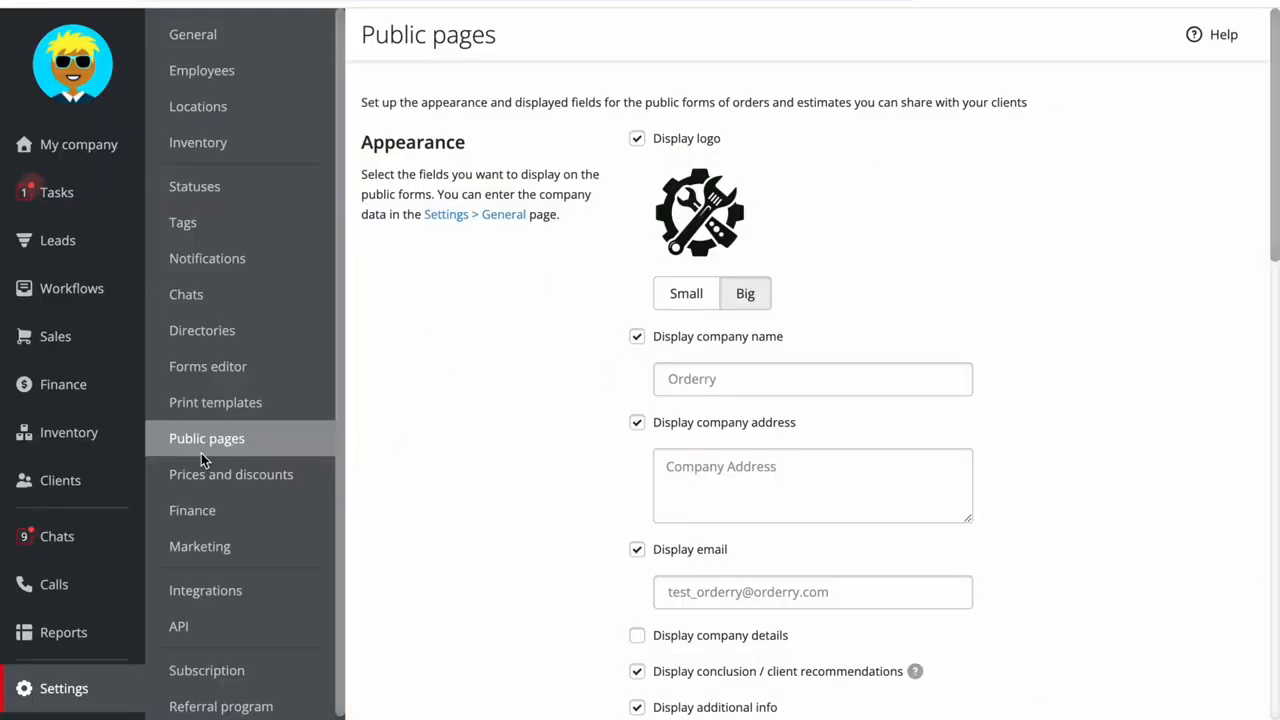
# Review the public pages' appearance and ticket settings, trying the company address display option off and back on
pyautogui.scroll(-2, 535, 417)
pyautogui.scroll(-1, 535, 417)
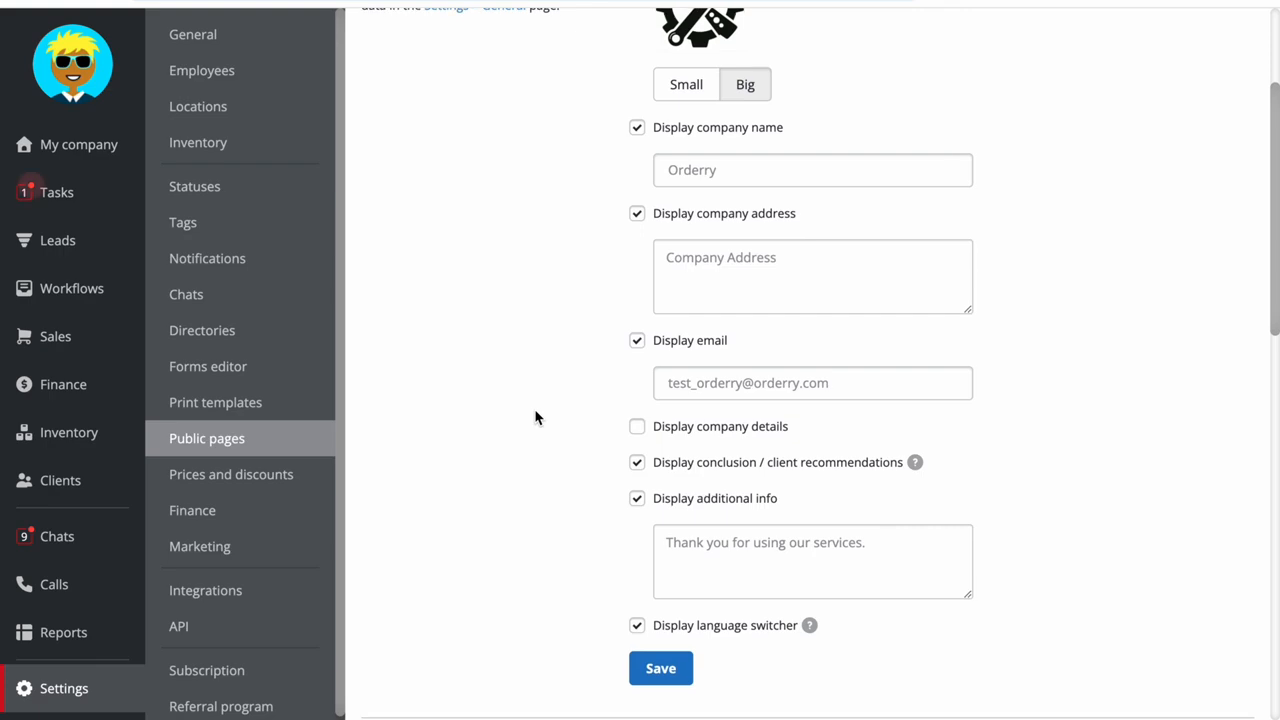
pyautogui.click(636, 216)
pyautogui.click(637, 218)
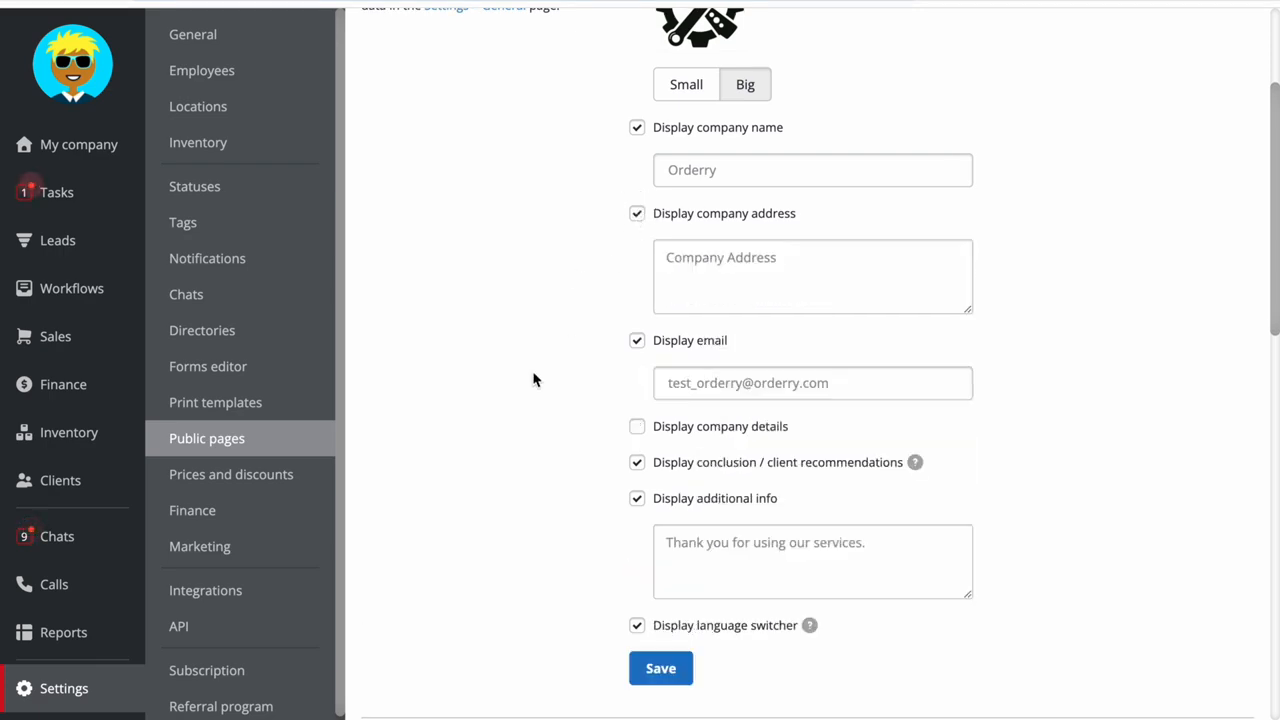
pyautogui.scroll(-10, 534, 374)
pyautogui.scroll(-1, 533, 379)
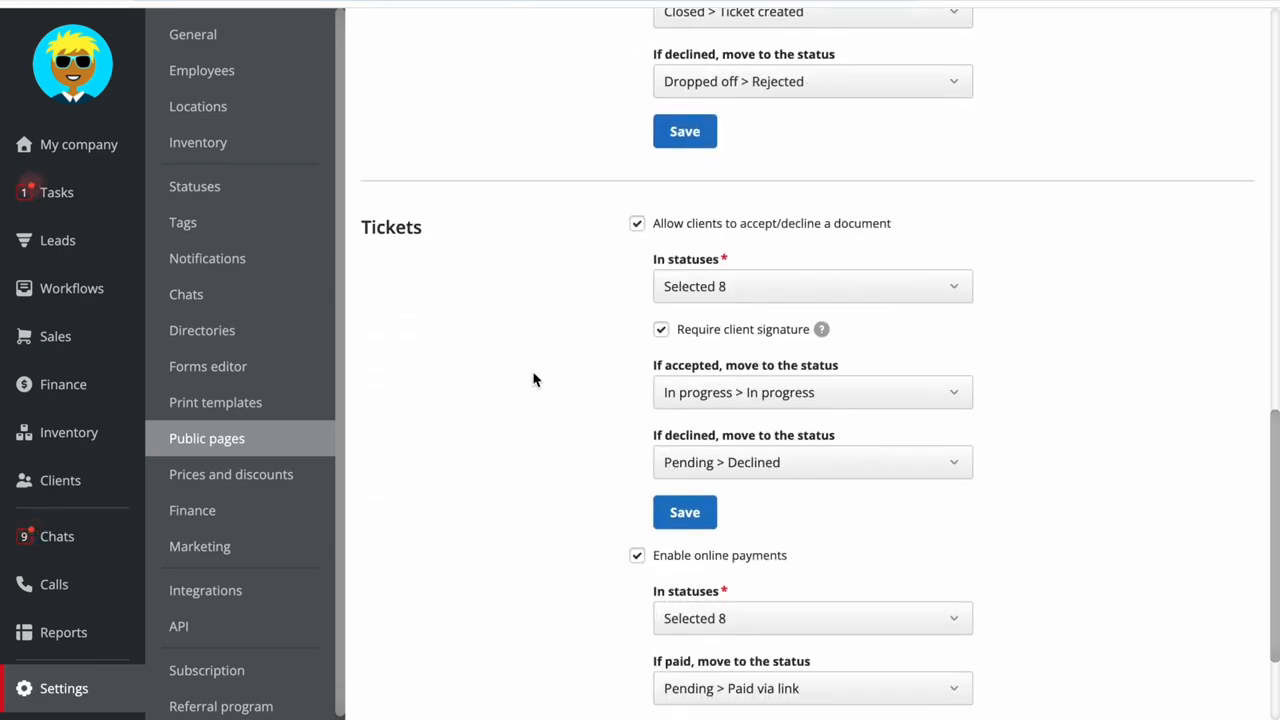
# Check the status choices for accepted tickets, keep In progress, and save the ticket acceptance settings
pyautogui.moveTo(655, 366); pyautogui.dragTo(834, 368)
pyautogui.click(881, 391)
pyautogui.click(1009, 320)
pyautogui.click(685, 511)
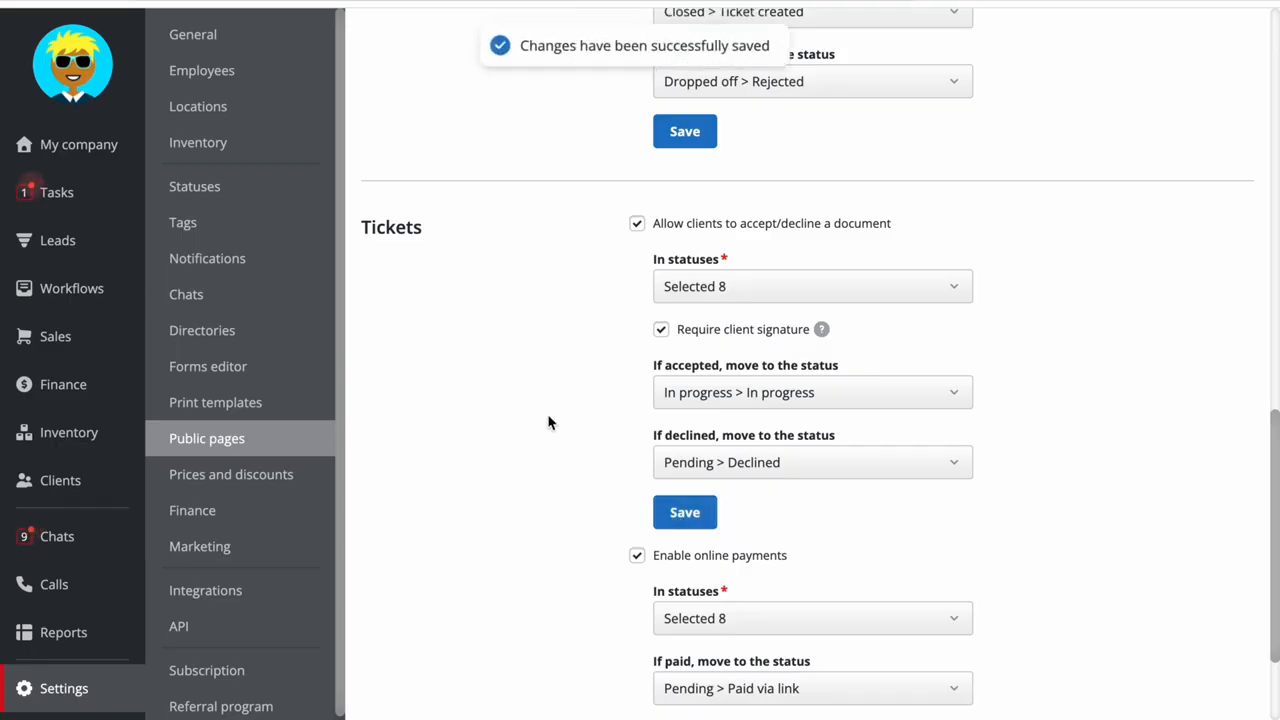
pyautogui.scroll(1, 548, 422)
pyautogui.scroll(2, 548, 422)
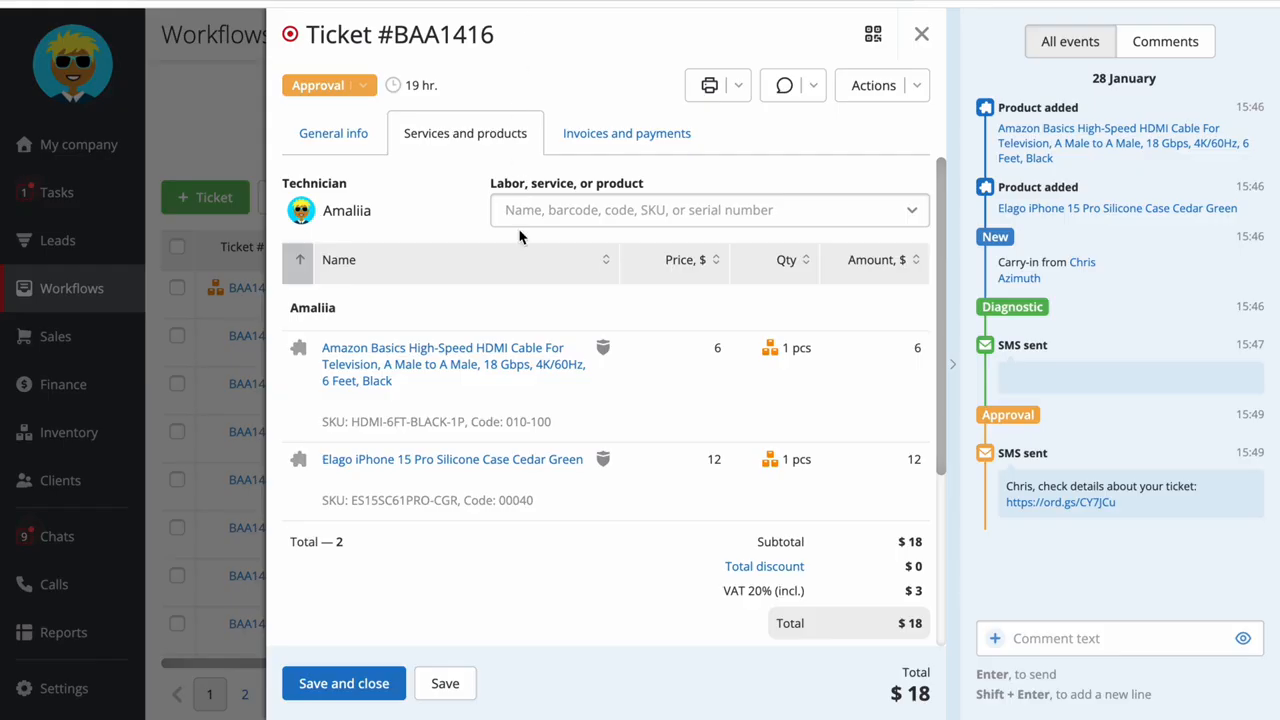
# Take 1 unit of the Amazon Basics HDMI cable from bin A-1 of Shop (Pier 39) and save the ticket item
pyautogui.click(606, 420)
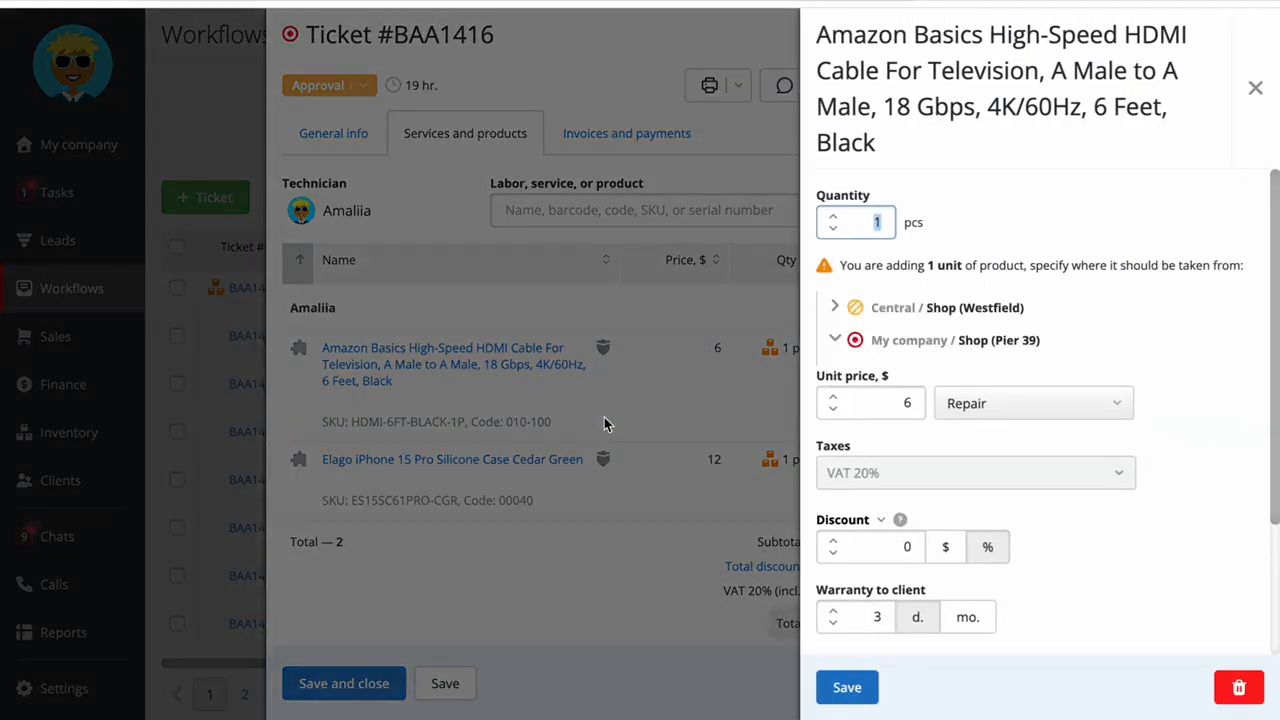
pyautogui.click(900, 402)
pyautogui.write('1')
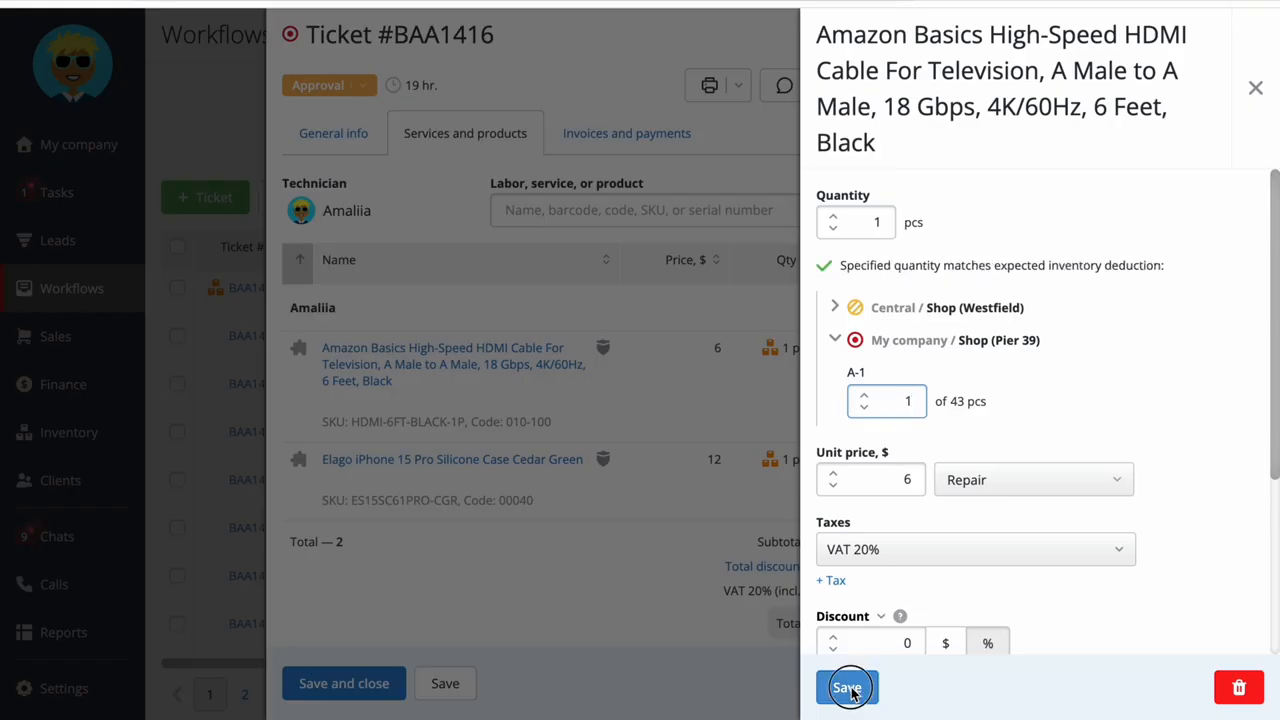
pyautogui.click(847, 687)
# Take 1 unit of the Elago iPhone 15 Pro case from bin A-1 of Shop (Pier 39) and save it
pyautogui.click(581, 503)
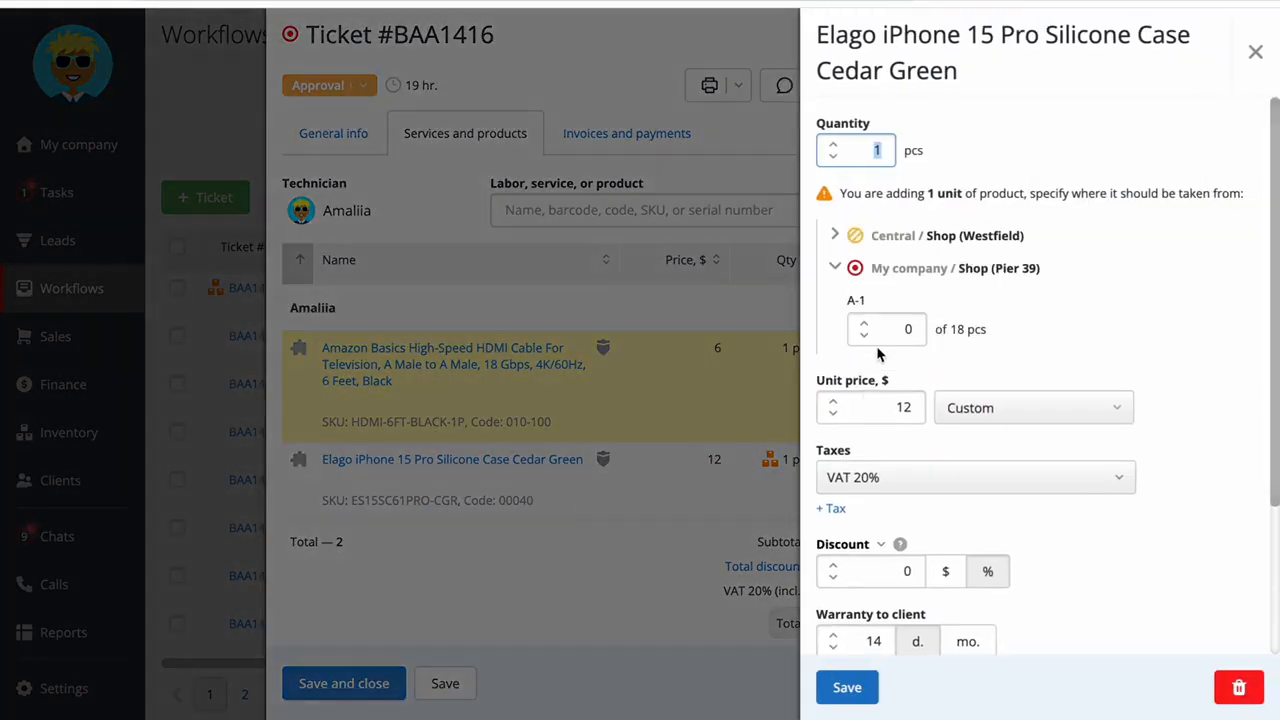
pyautogui.click(895, 335)
pyautogui.write('1')
pyautogui.click(845, 687)
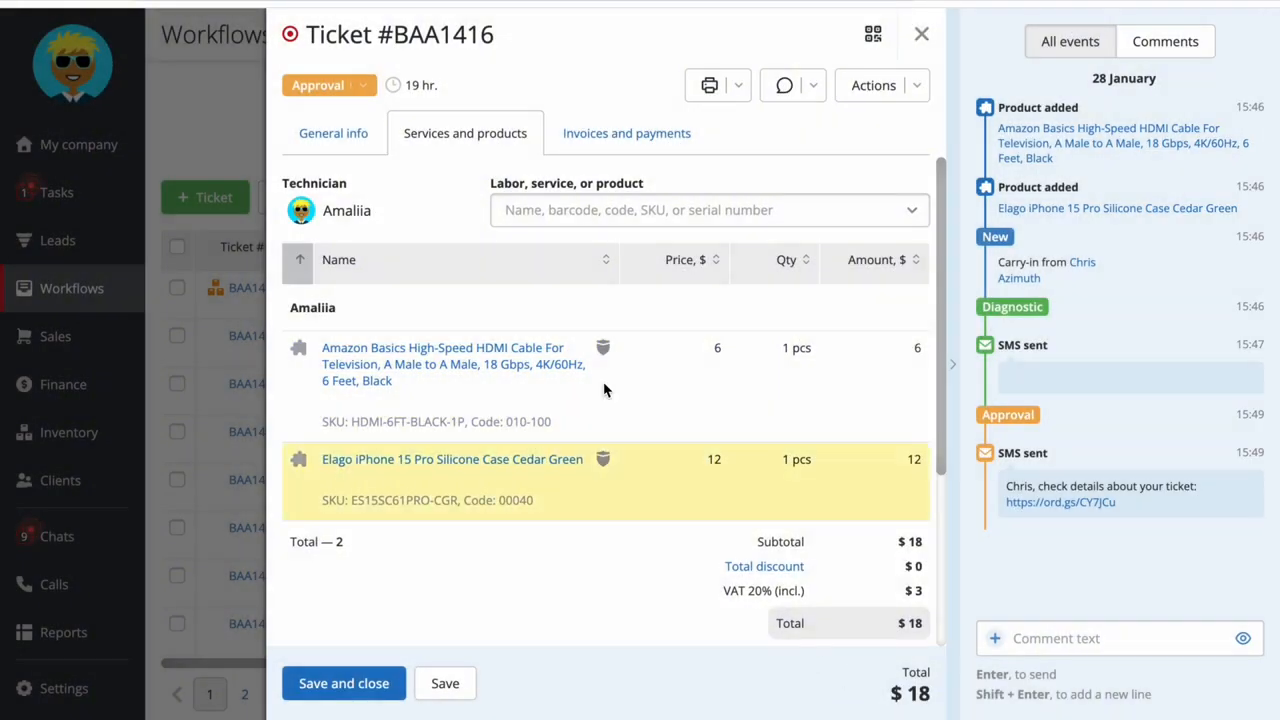
# Move the ticket from Approval to the Done status and open the payment link in the SMS sent to the client
pyautogui.click(367, 87)
pyautogui.scroll(-5, 375, 340)
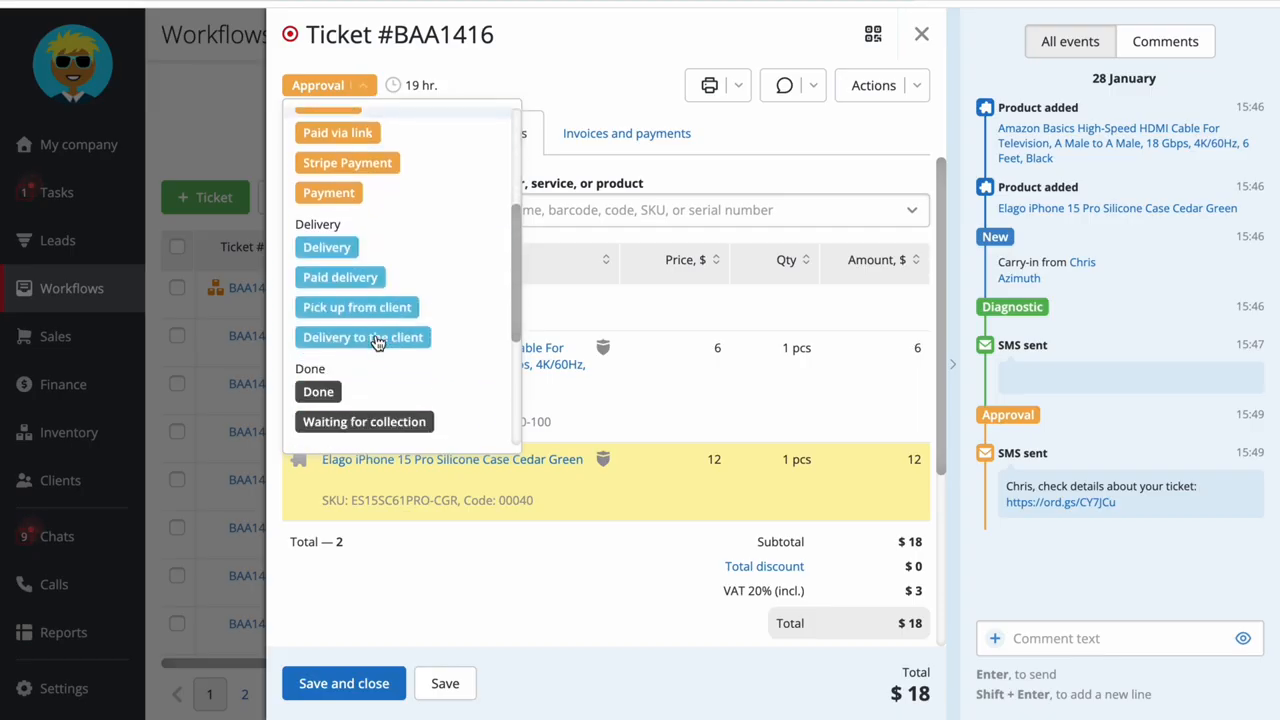
pyautogui.click(372, 378)
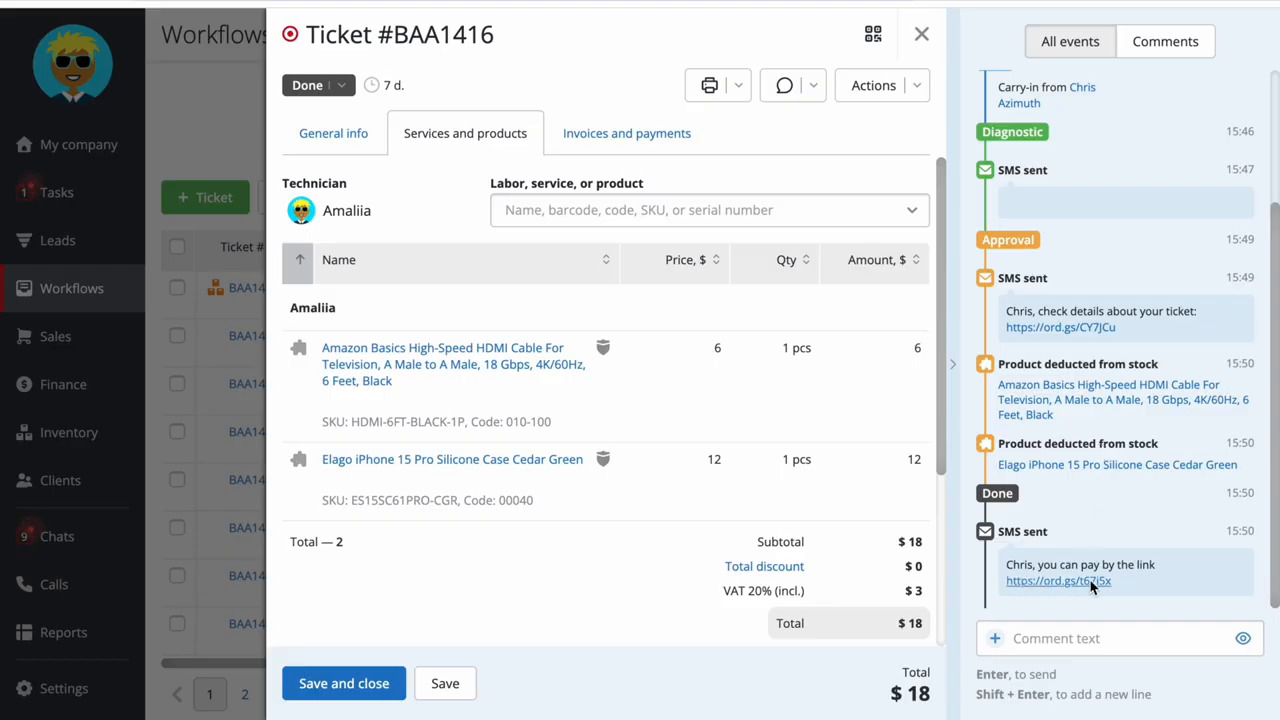
pyautogui.click(1088, 582)
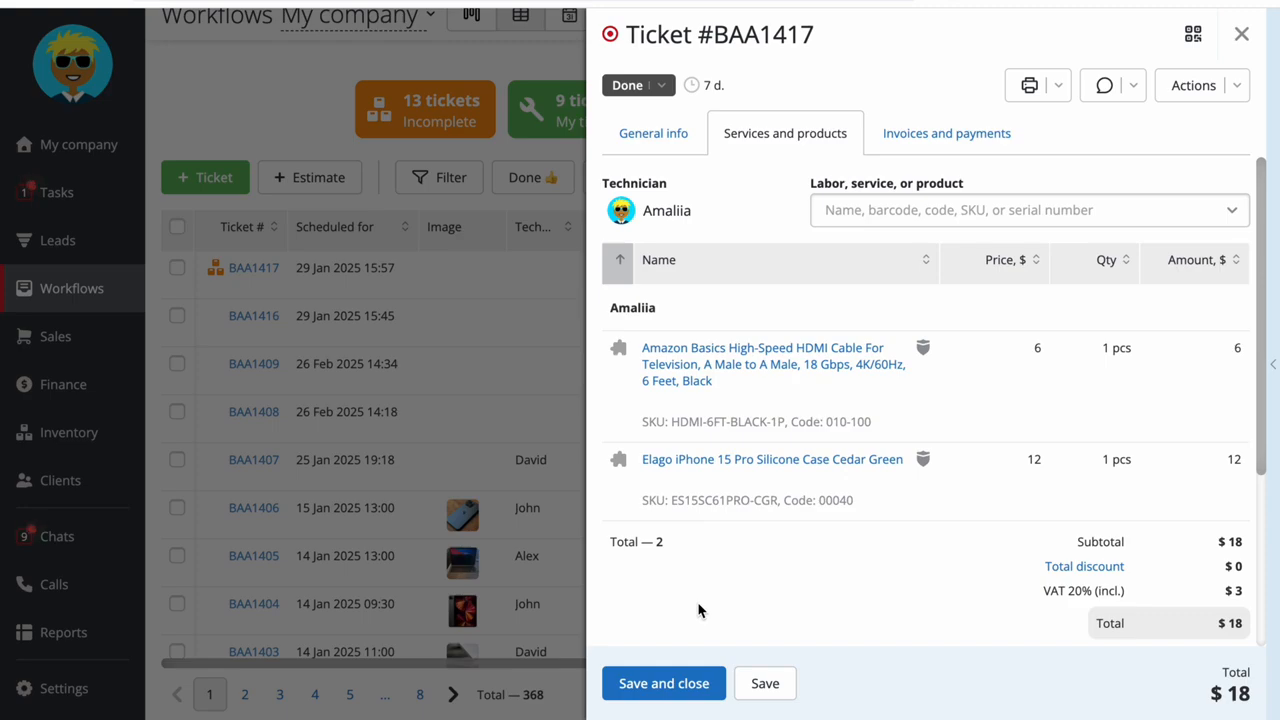
# Set the status of the finished ATOMIX ticket to Closed to bring up its payment form
pyautogui.click(627, 85)
pyautogui.scroll(-5, 648, 304)
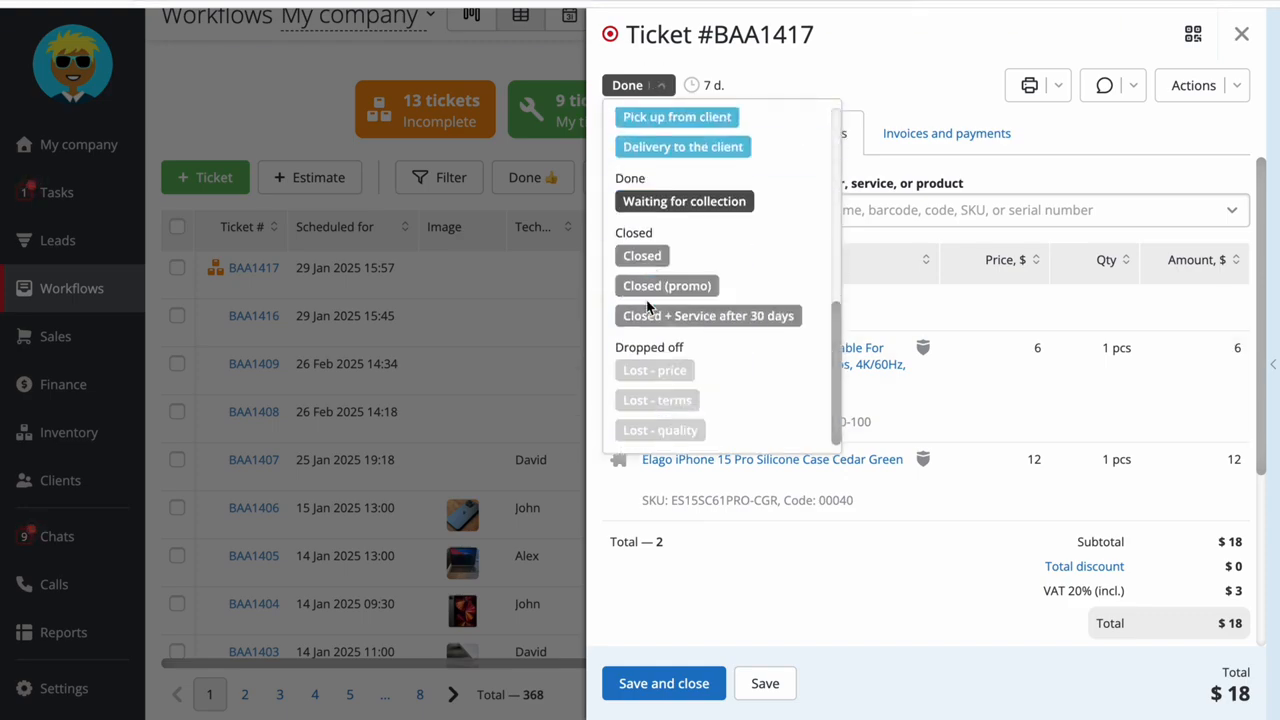
pyautogui.click(666, 286)
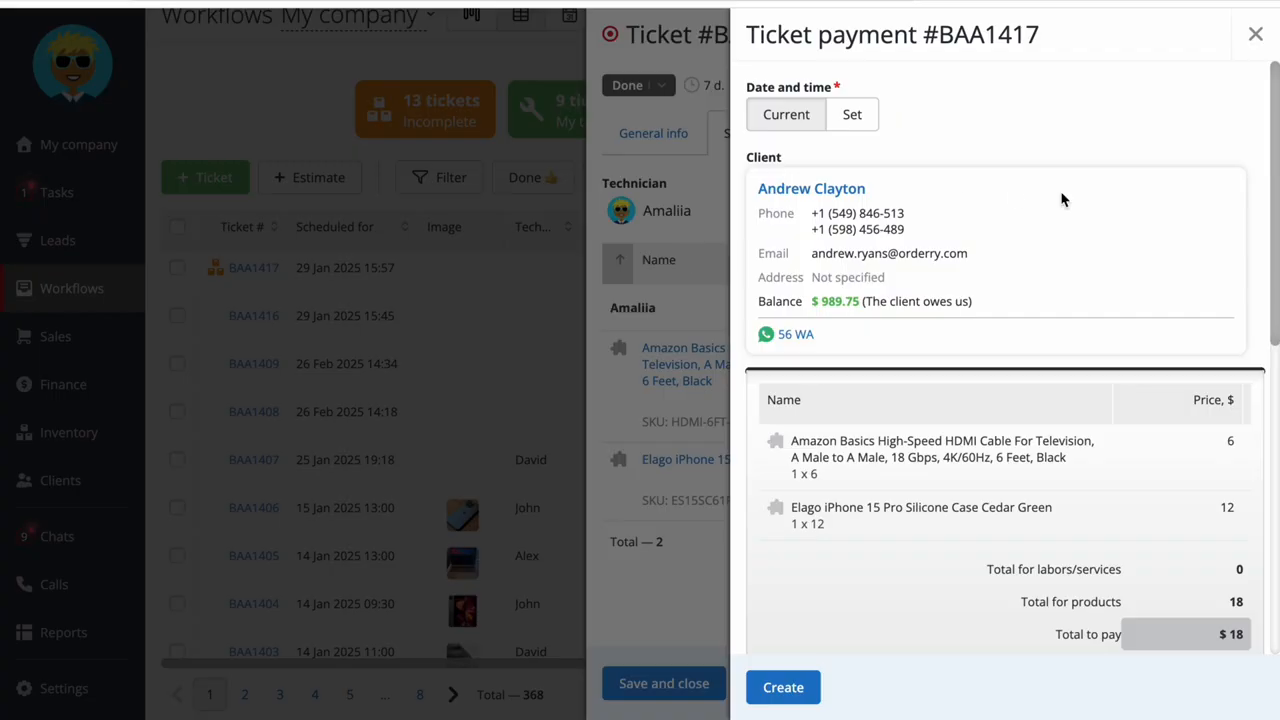
# Record the ticket payment as Cash into the My company Cash cashbox, create it, and close the ticket
pyautogui.scroll(-3, 1062, 200)
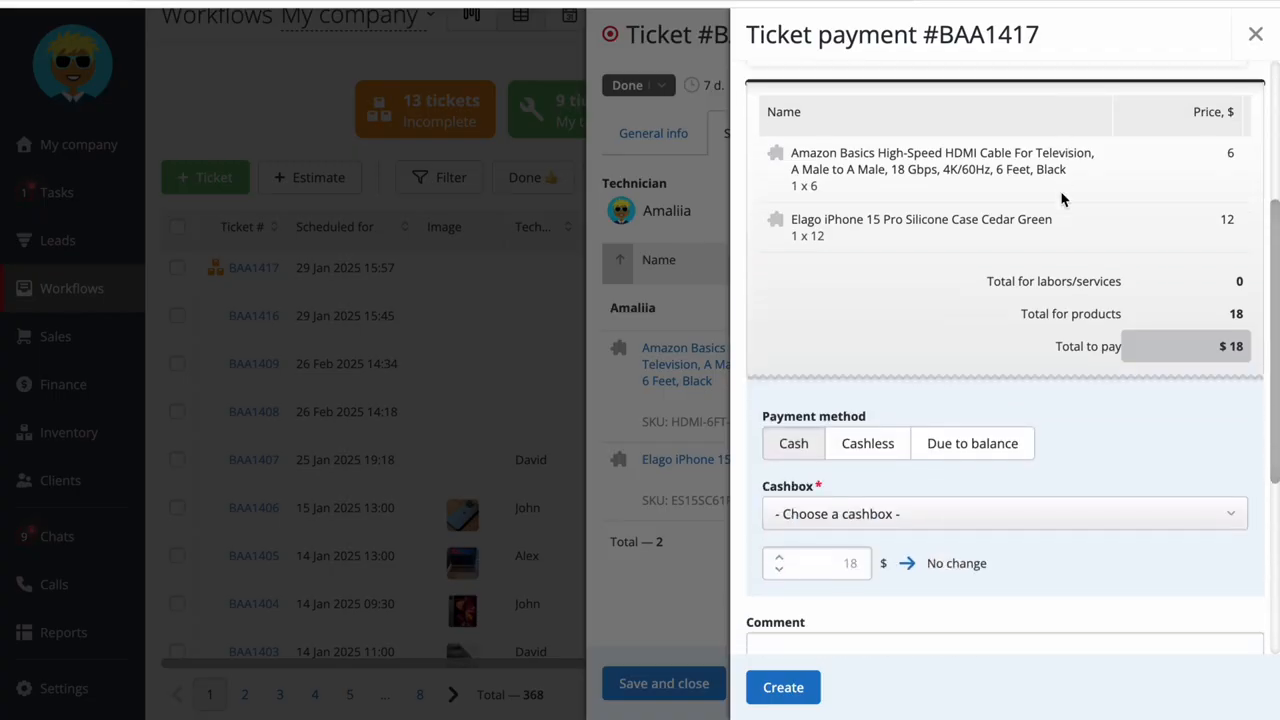
pyautogui.scroll(-3, 1062, 200)
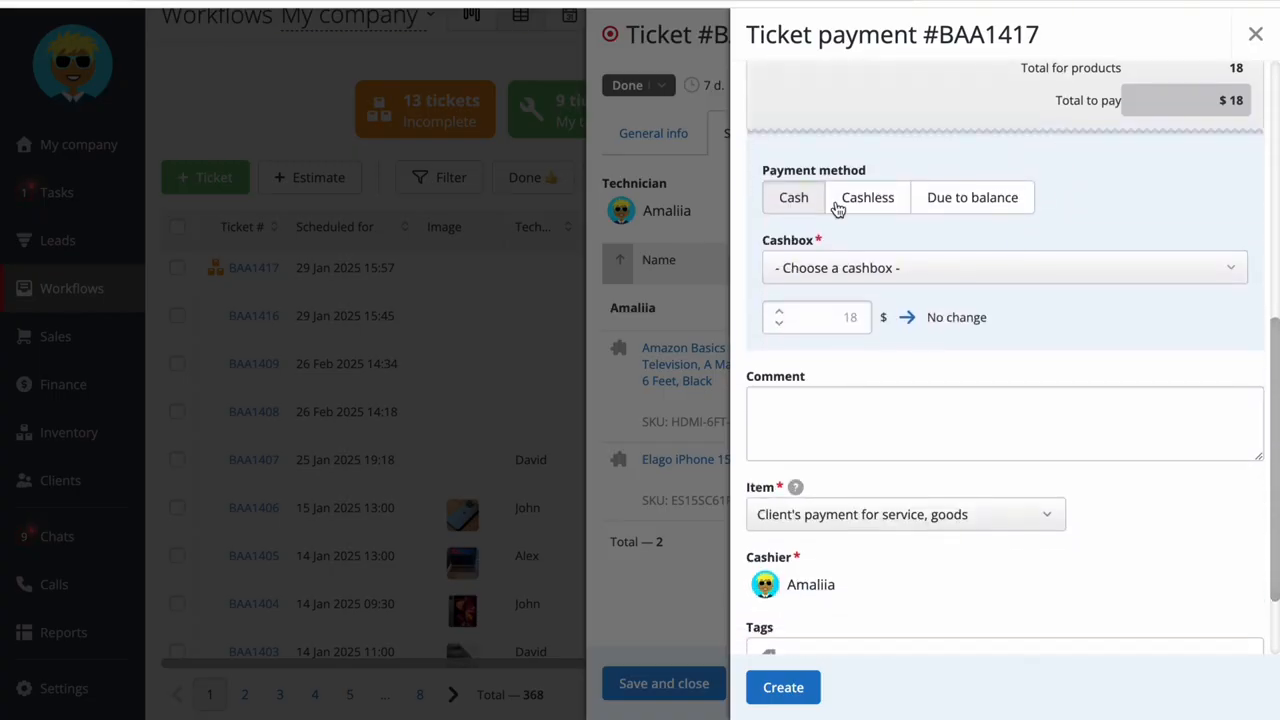
pyautogui.click(840, 206)
pyautogui.click(794, 200)
pyautogui.click(914, 260)
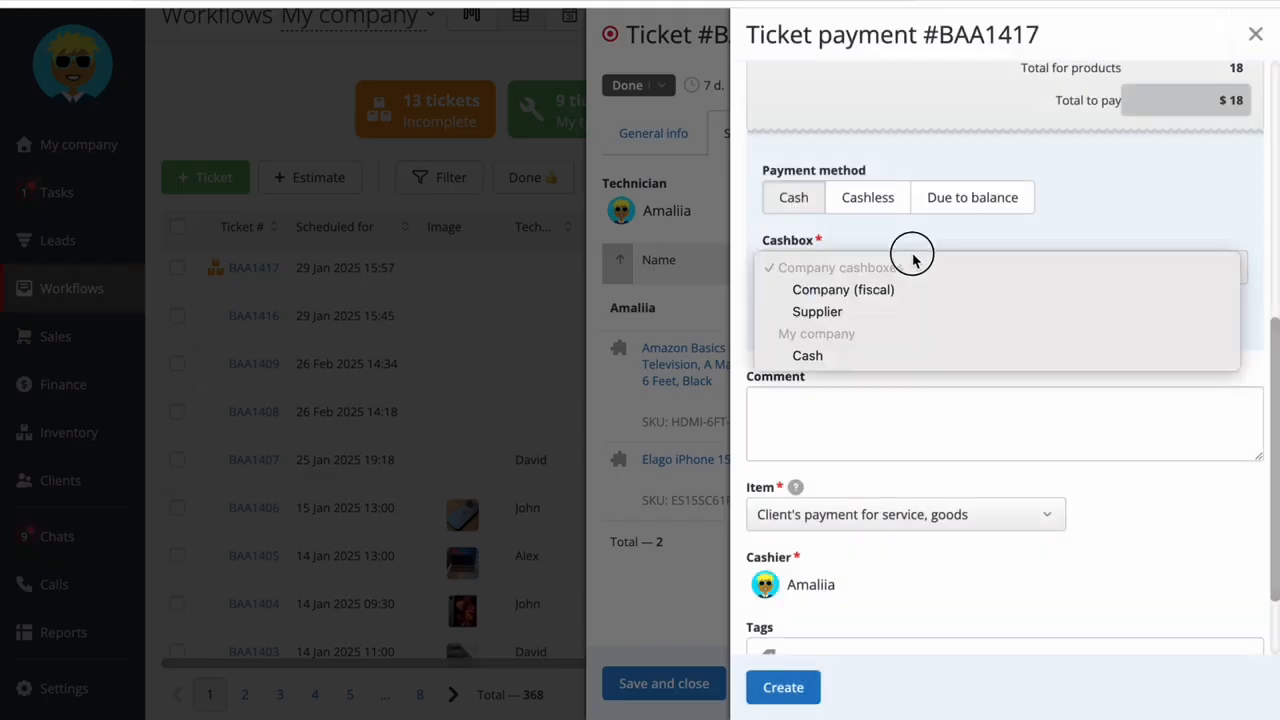
pyautogui.click(903, 360)
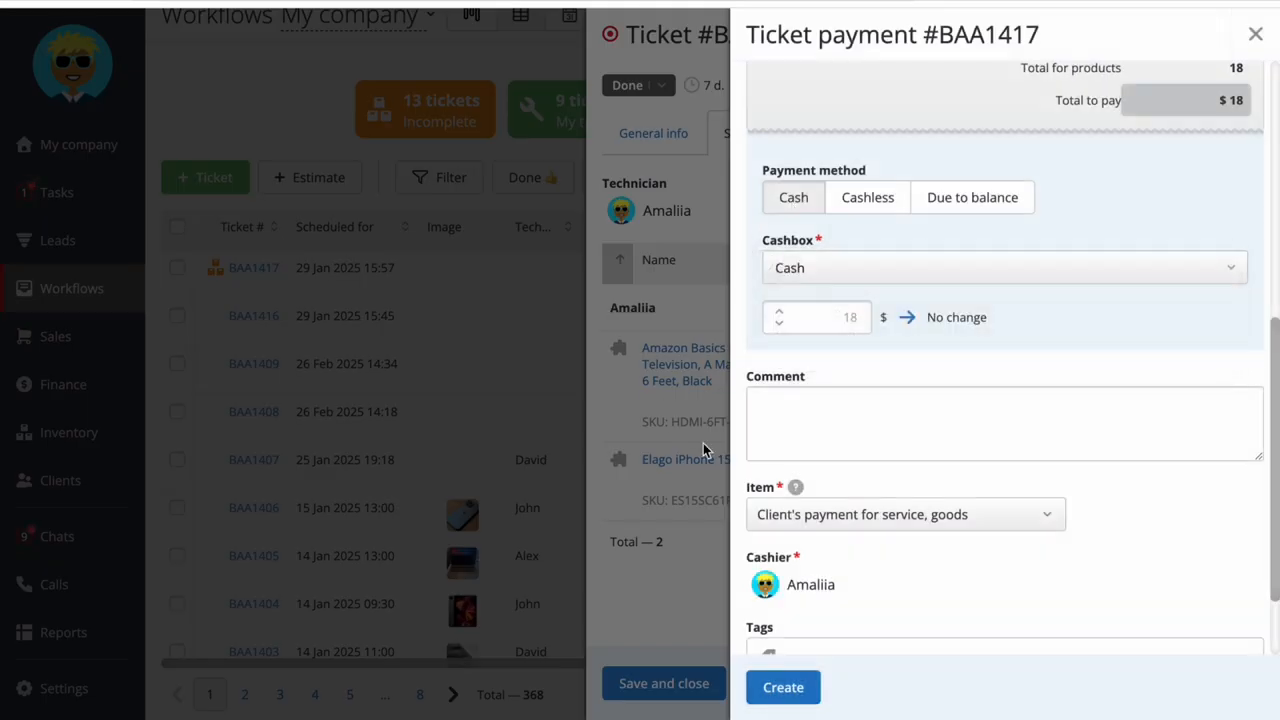
pyautogui.click(799, 692)
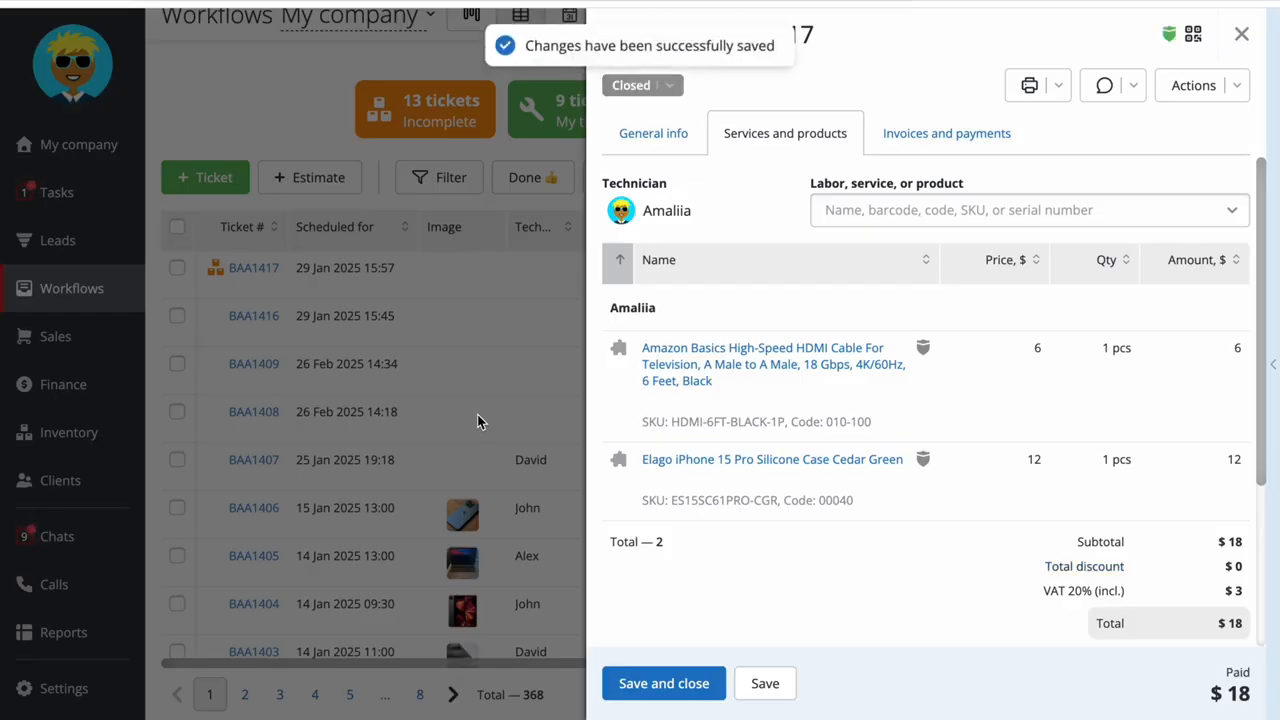
pyautogui.click(290, 78)
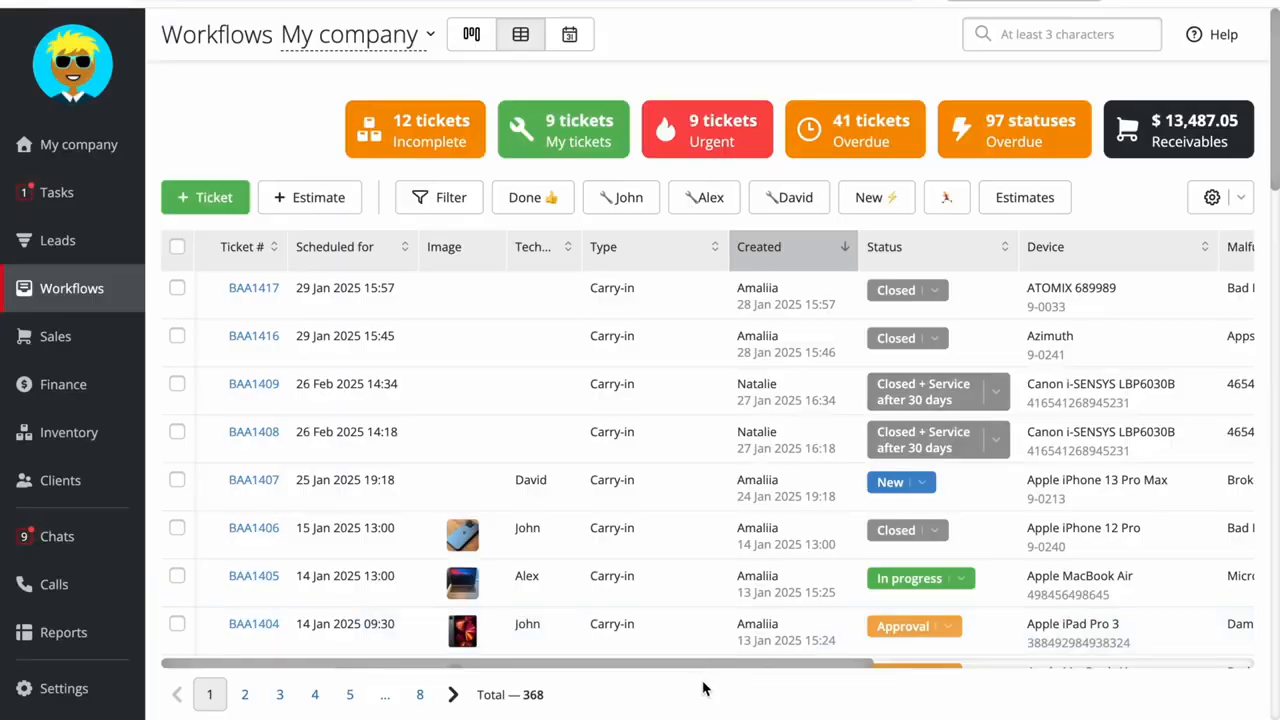
# Open the Tickets profit finance report, check its period and location filters, and generate it for this month and all locations
pyautogui.click(85, 640)
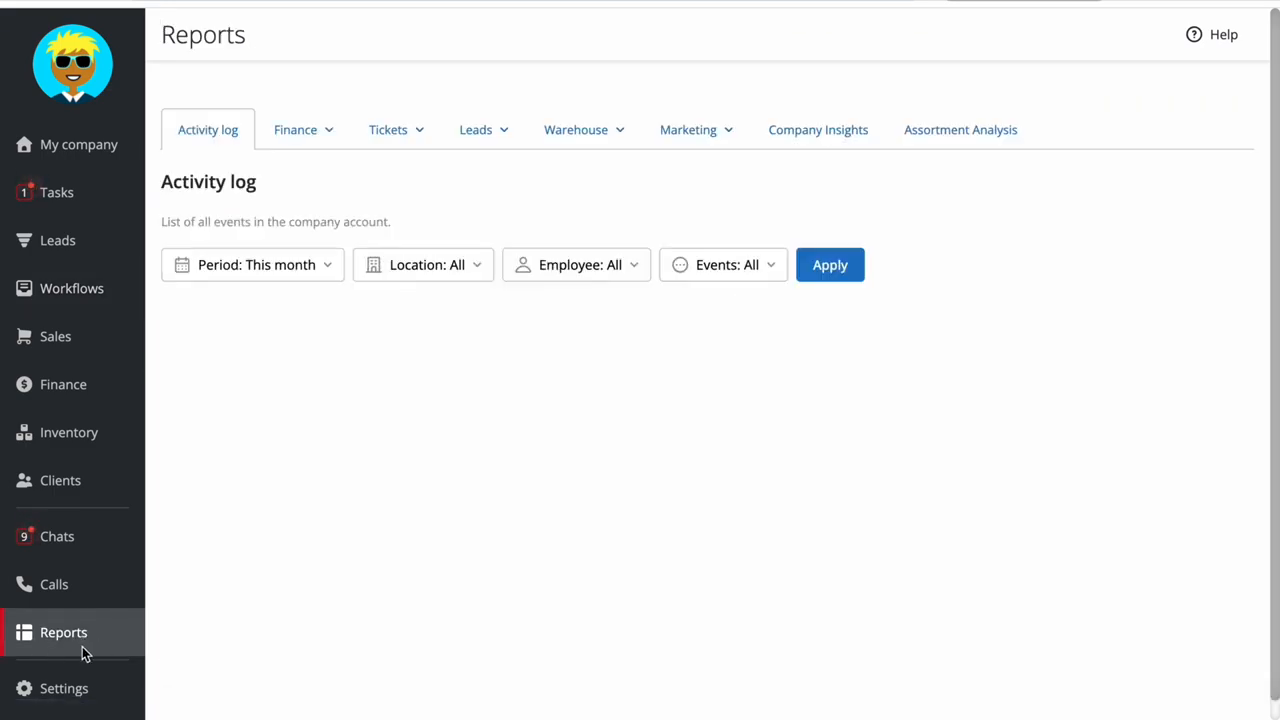
pyautogui.click(338, 130)
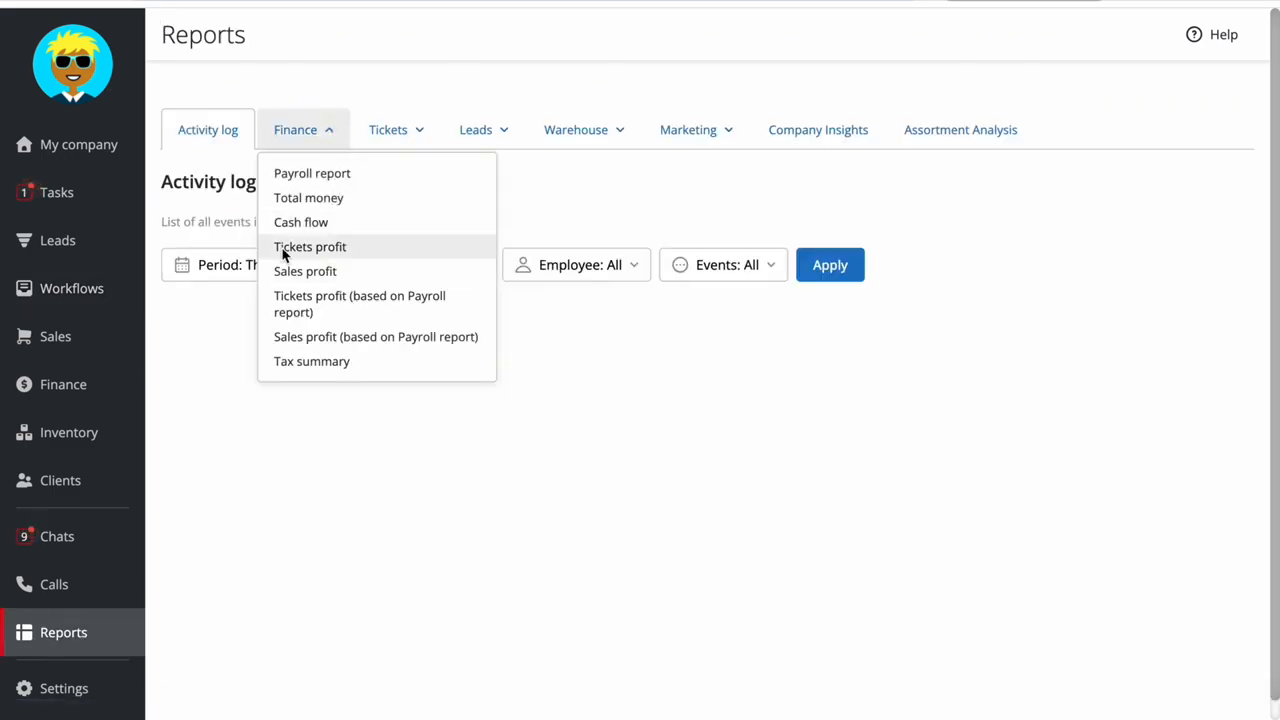
pyautogui.click(366, 247)
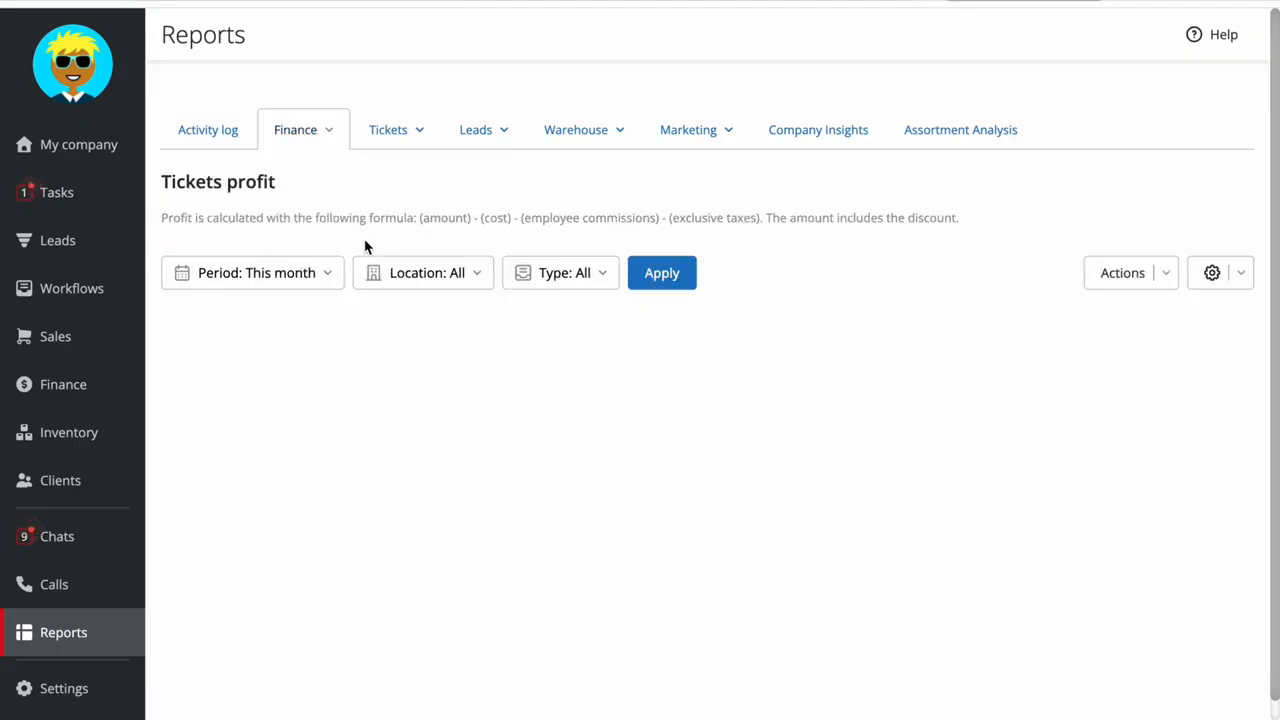
pyautogui.click(312, 266)
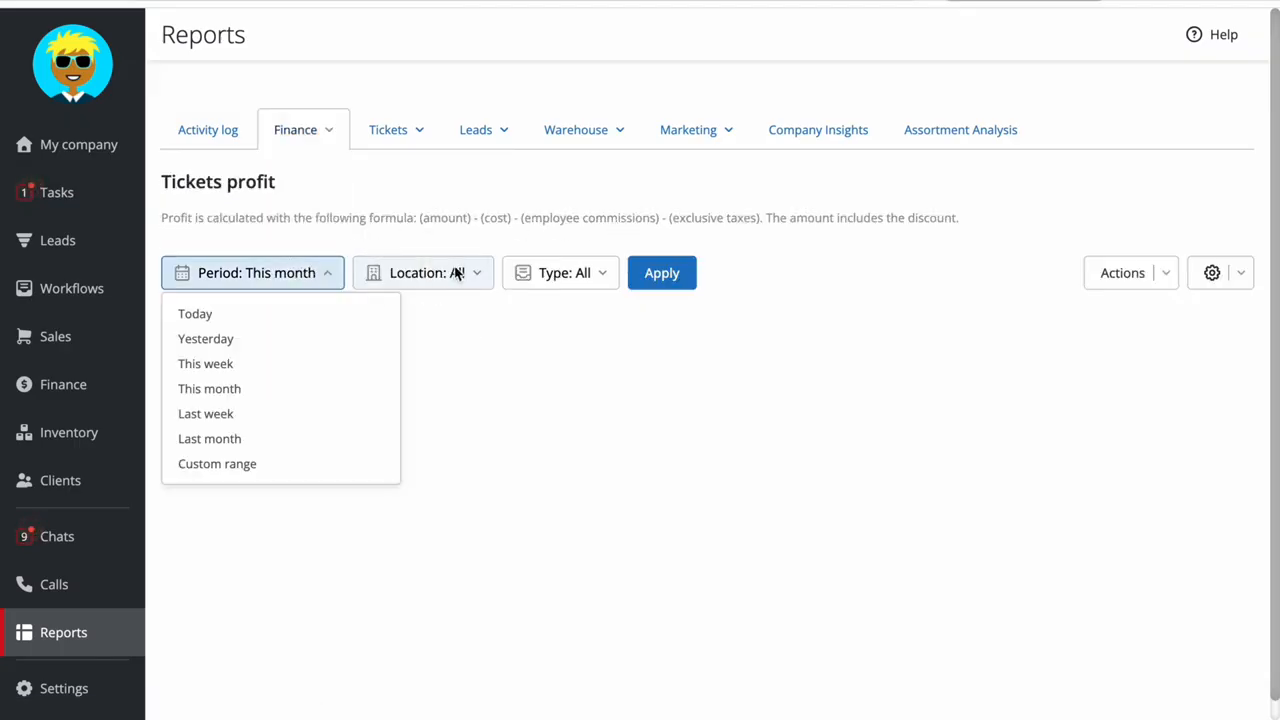
pyautogui.click(485, 274)
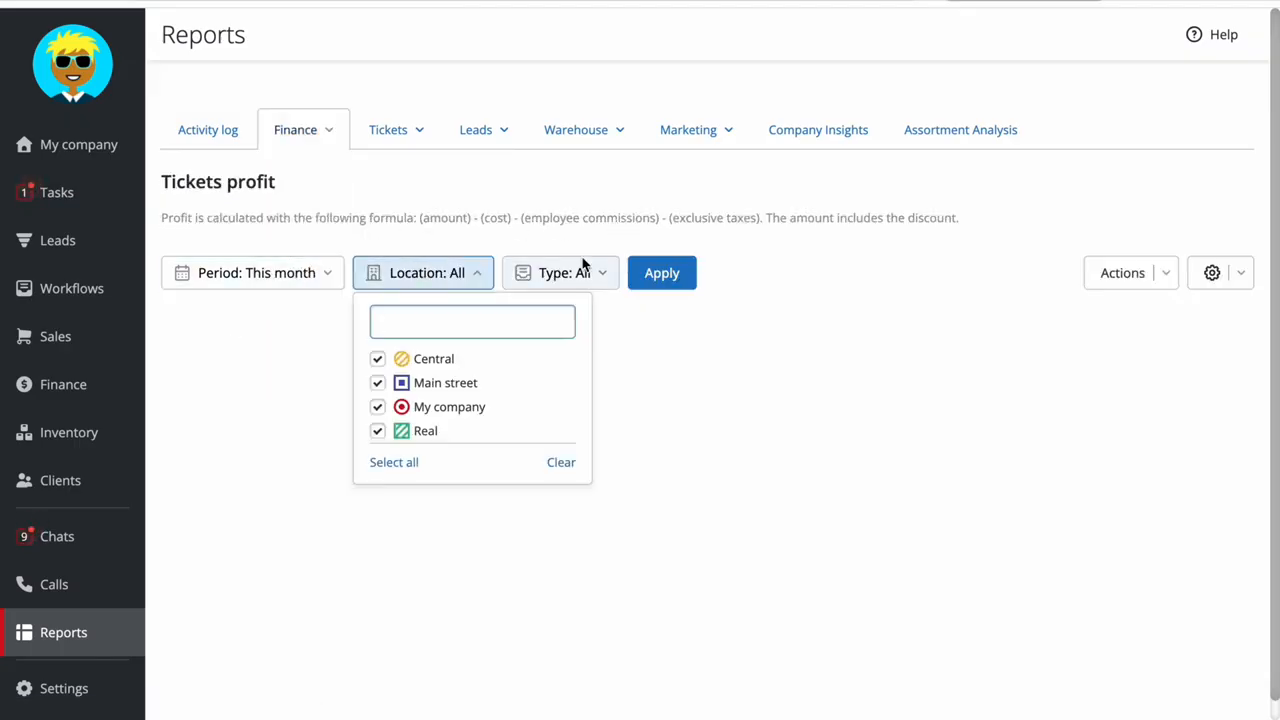
pyautogui.click(669, 275)
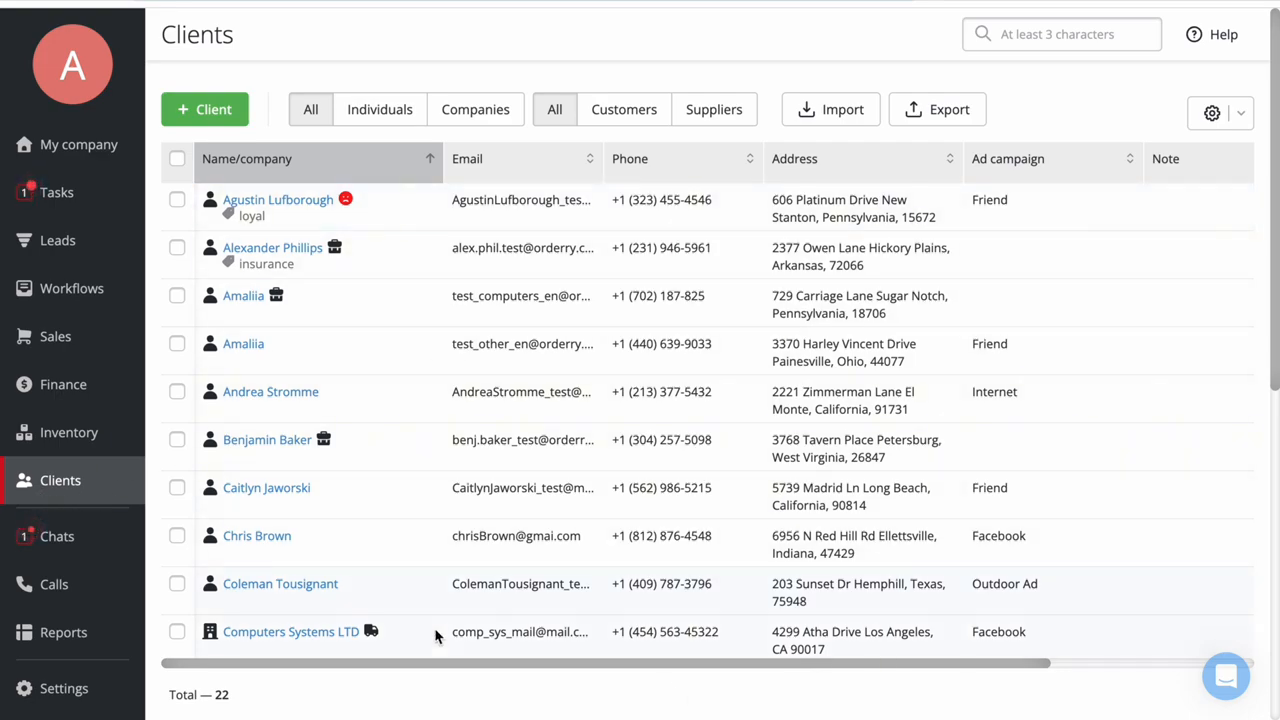
# Open the fourth client's card and review the client's balance, documents, payments and chats
pyautogui.click(244, 345)
pyautogui.click(400, 83)
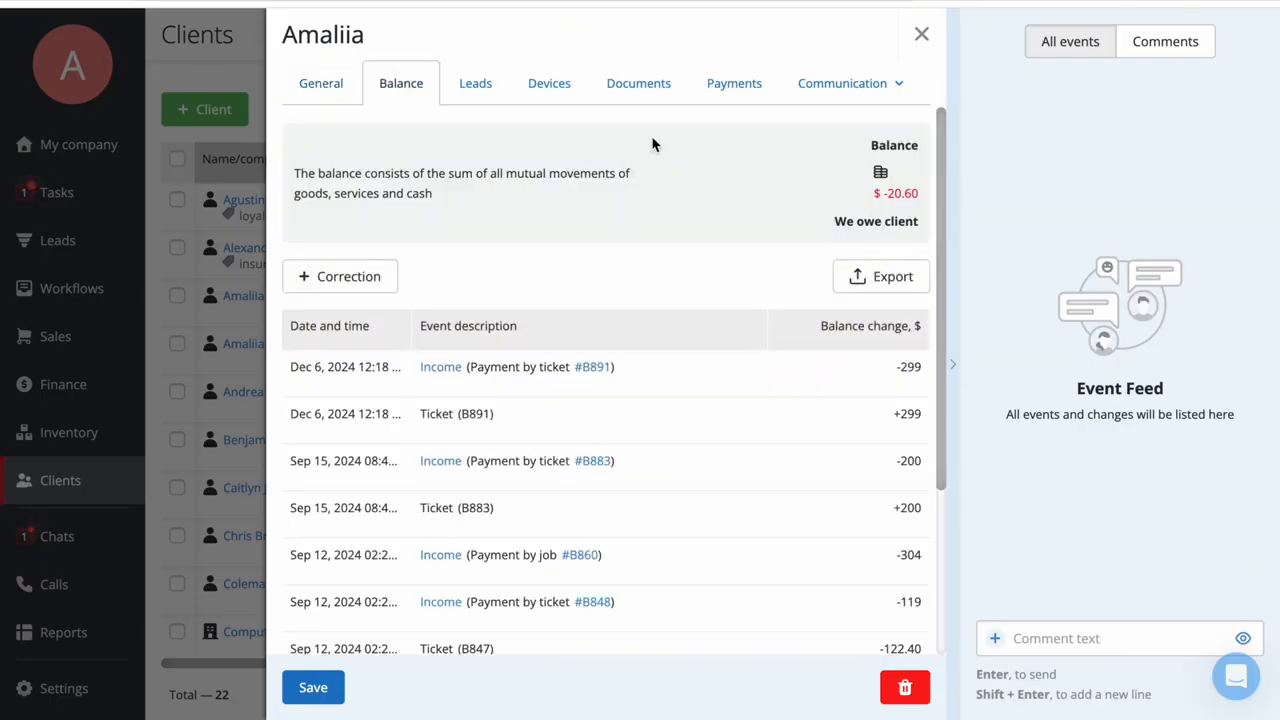
pyautogui.click(640, 86)
pyautogui.scroll(-2, 644, 282)
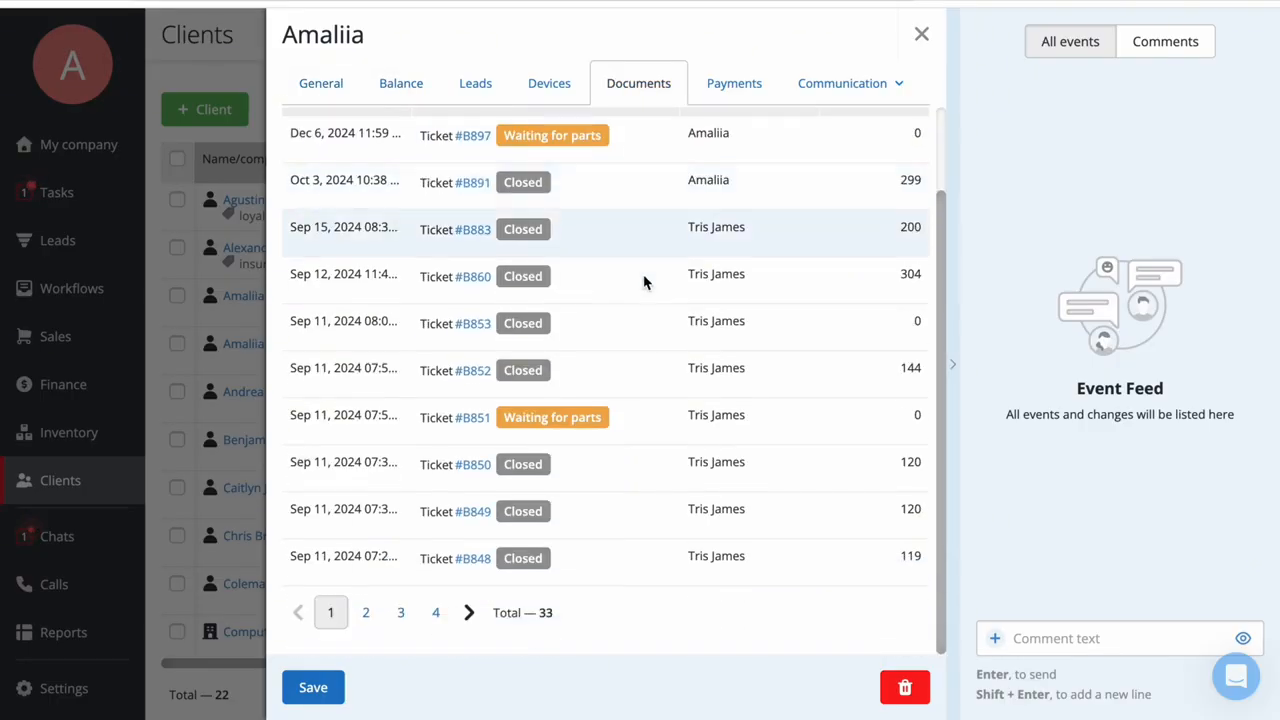
pyautogui.scroll(2, 644, 282)
pyautogui.click(738, 88)
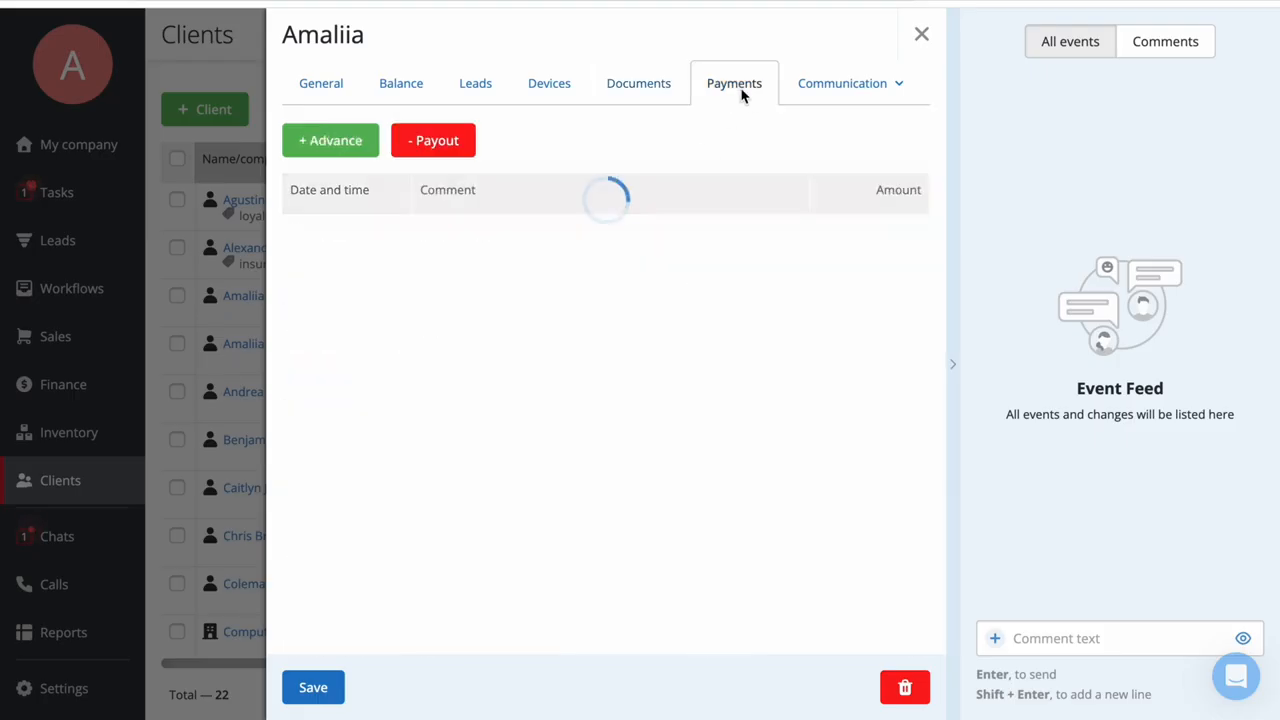
pyautogui.click(899, 89)
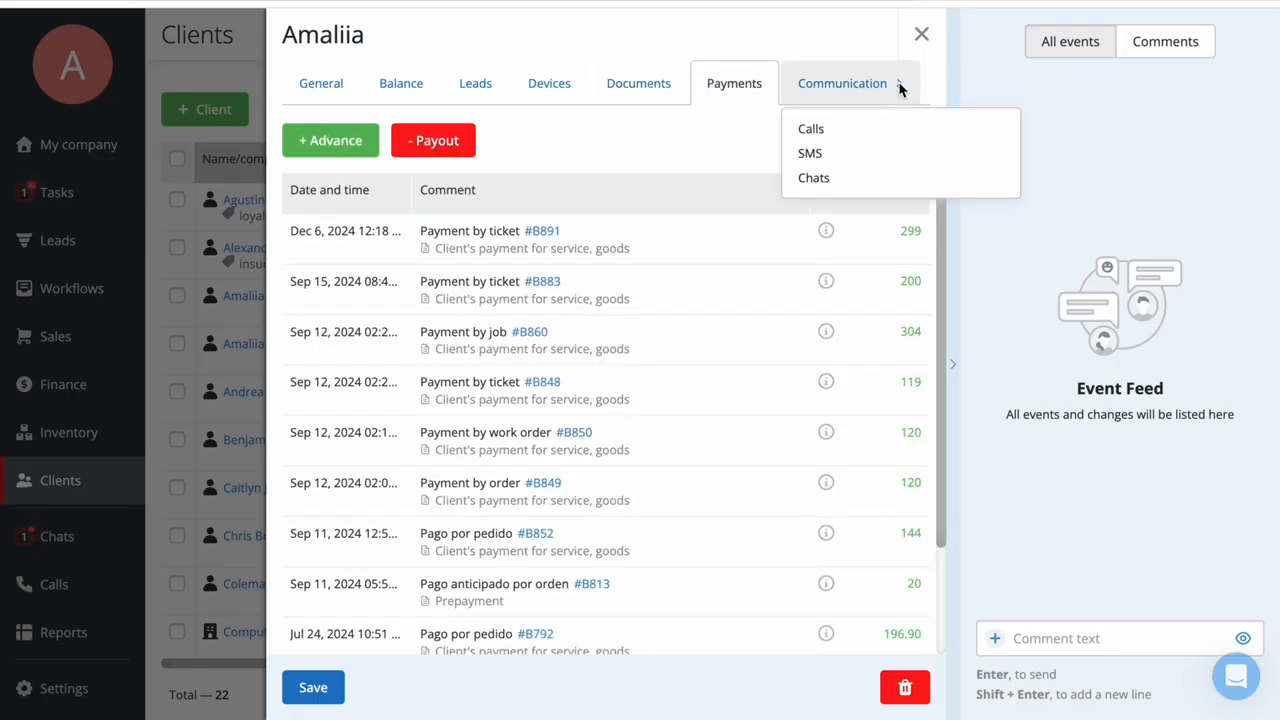
pyautogui.click(899, 180)
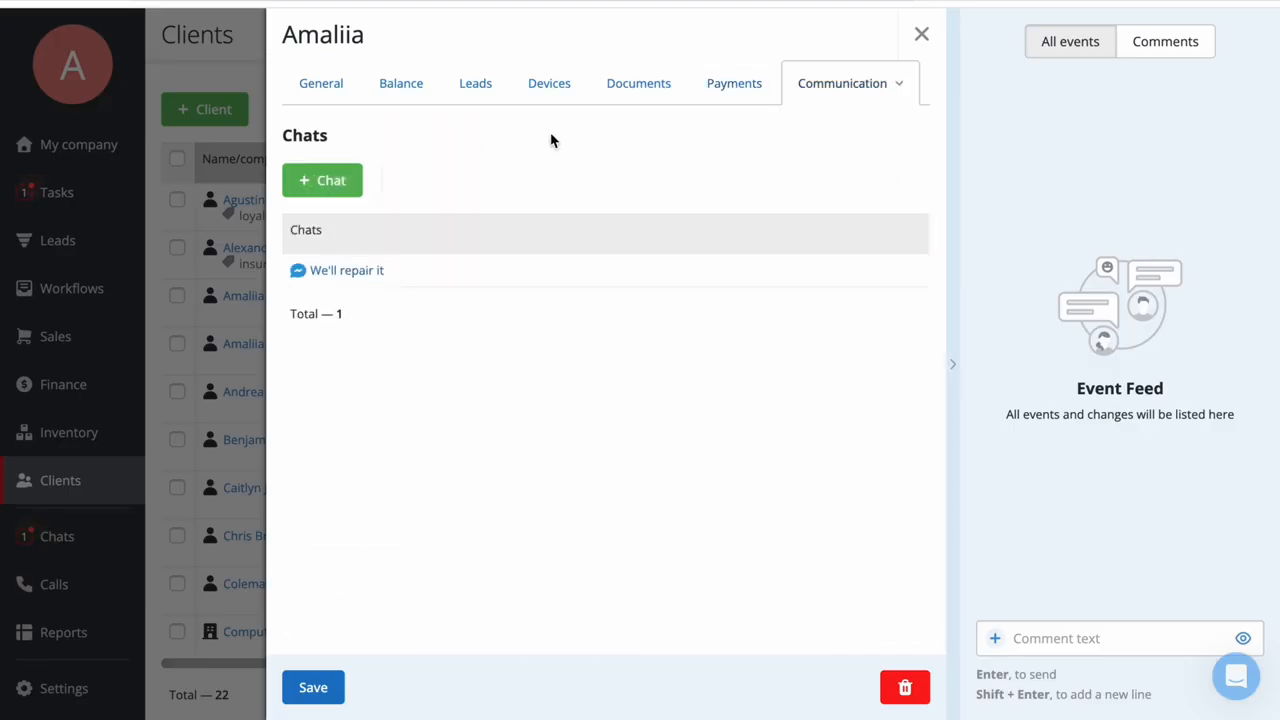
# View the new chat form from the client's card, close both, and show the contact options for the same client's phone number
pyautogui.click(338, 187)
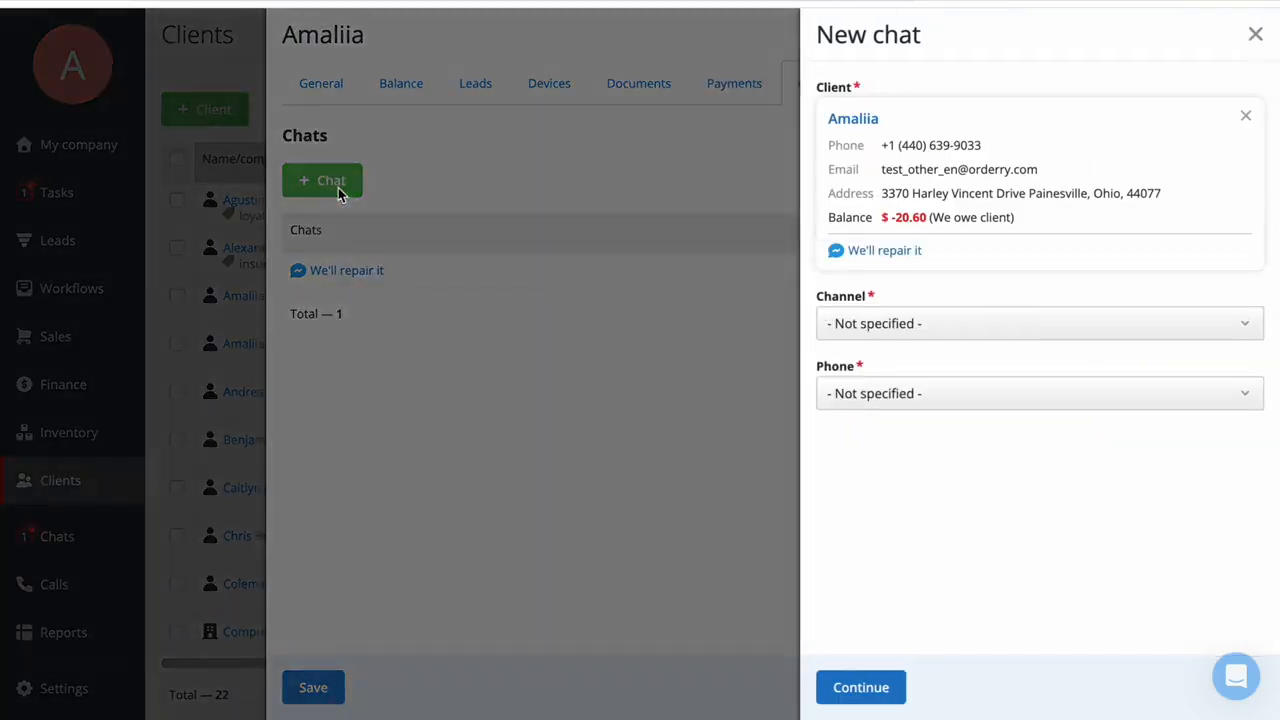
pyautogui.click(452, 180)
pyautogui.click(216, 81)
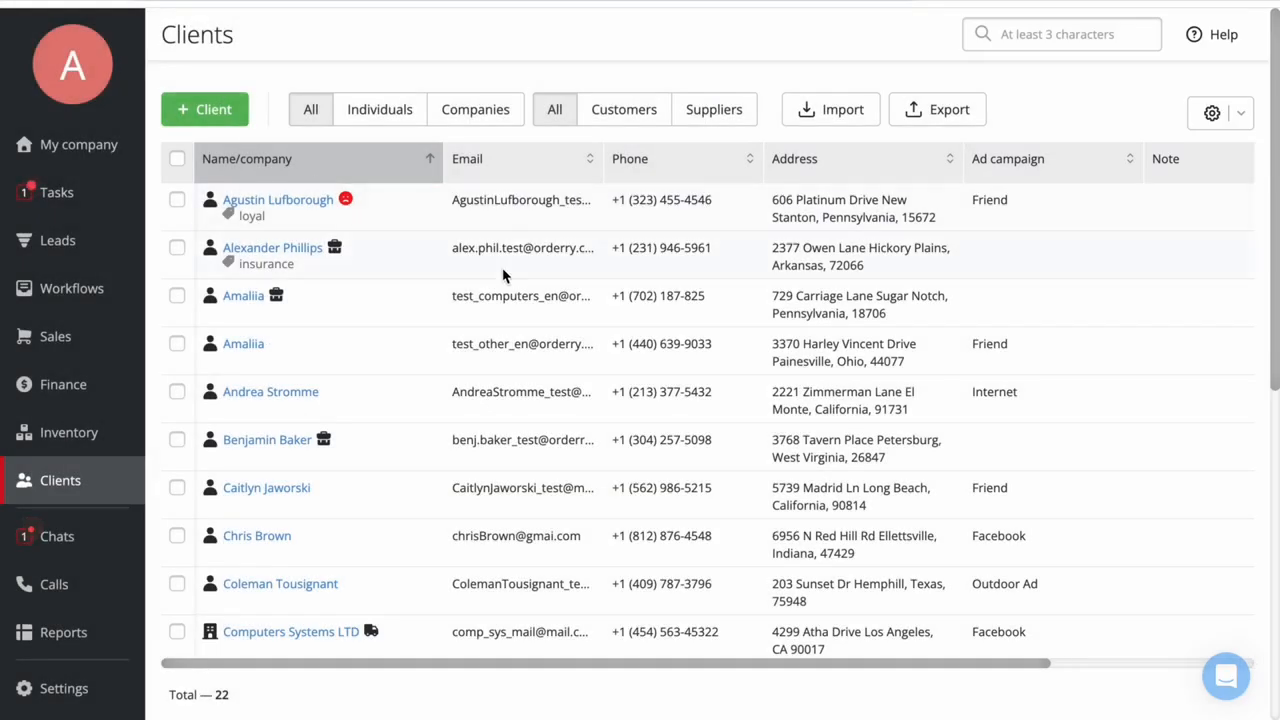
pyautogui.click(658, 345)
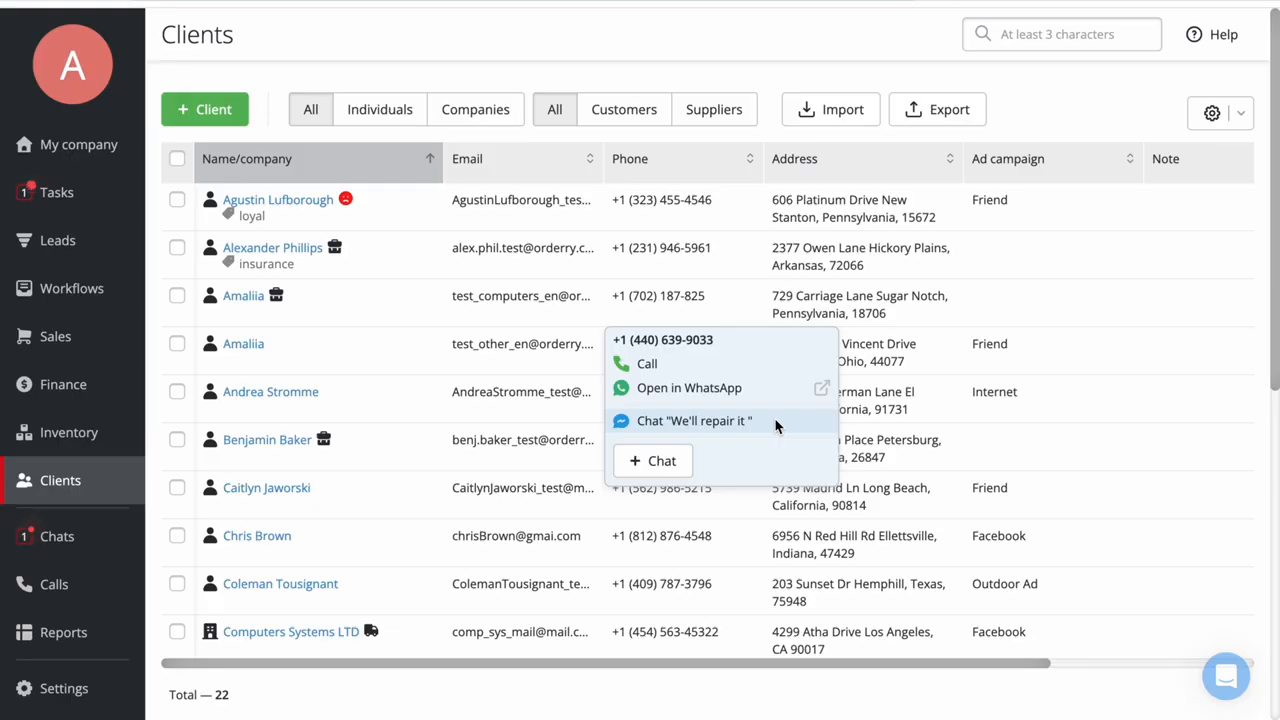
# Review the available integrations in the company settings, including the chat, VoIP and SMS services
pyautogui.click(62, 697)
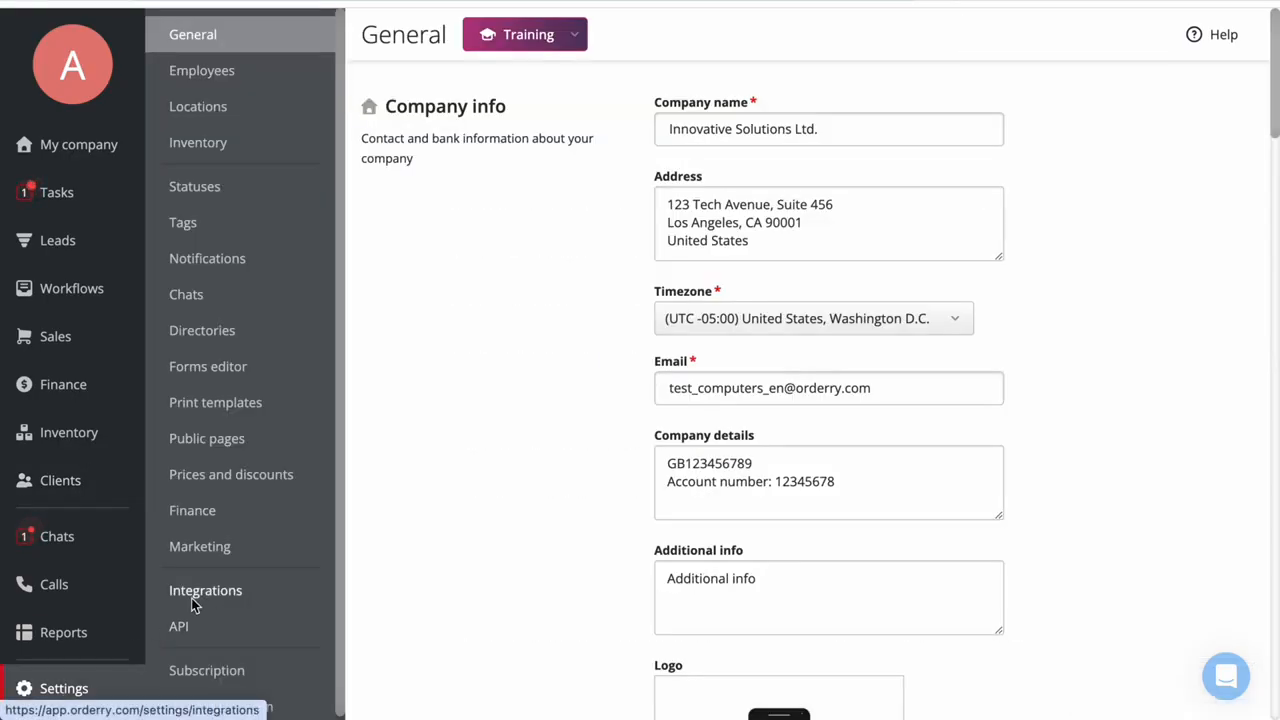
pyautogui.click(239, 598)
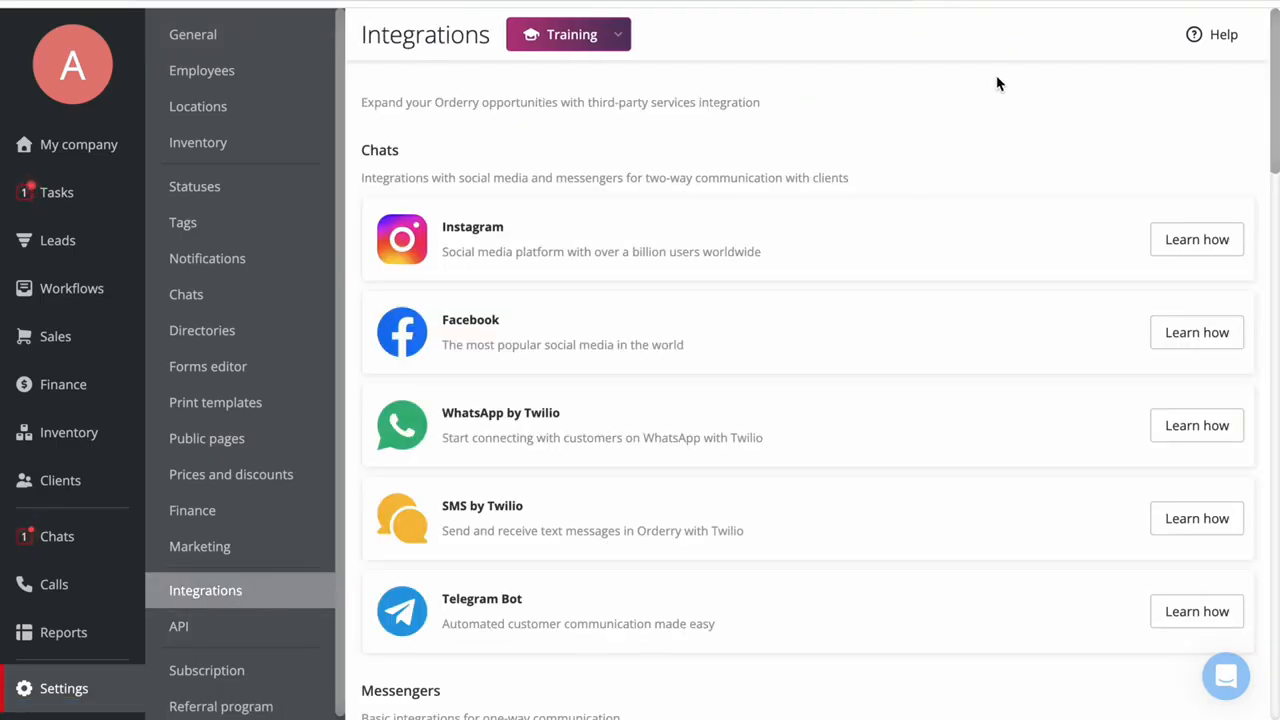
pyautogui.scroll(-8, 918, 260)
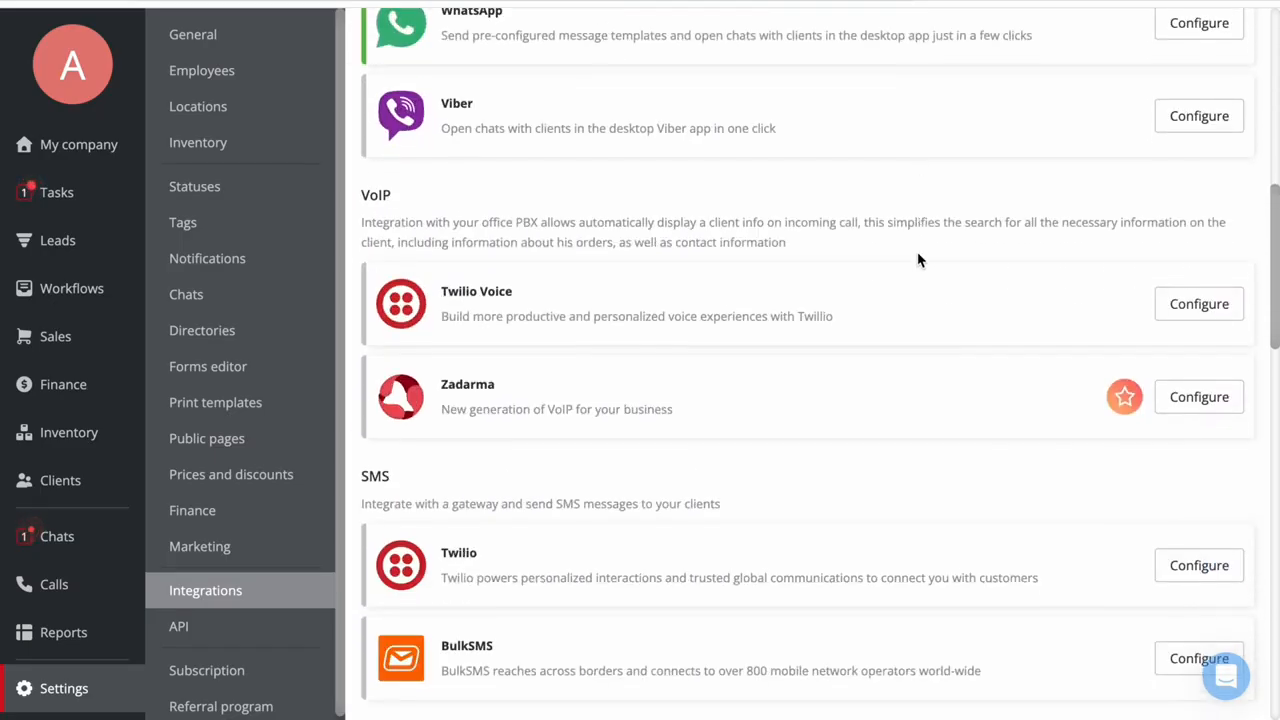
pyautogui.doubleClick(380, 187)
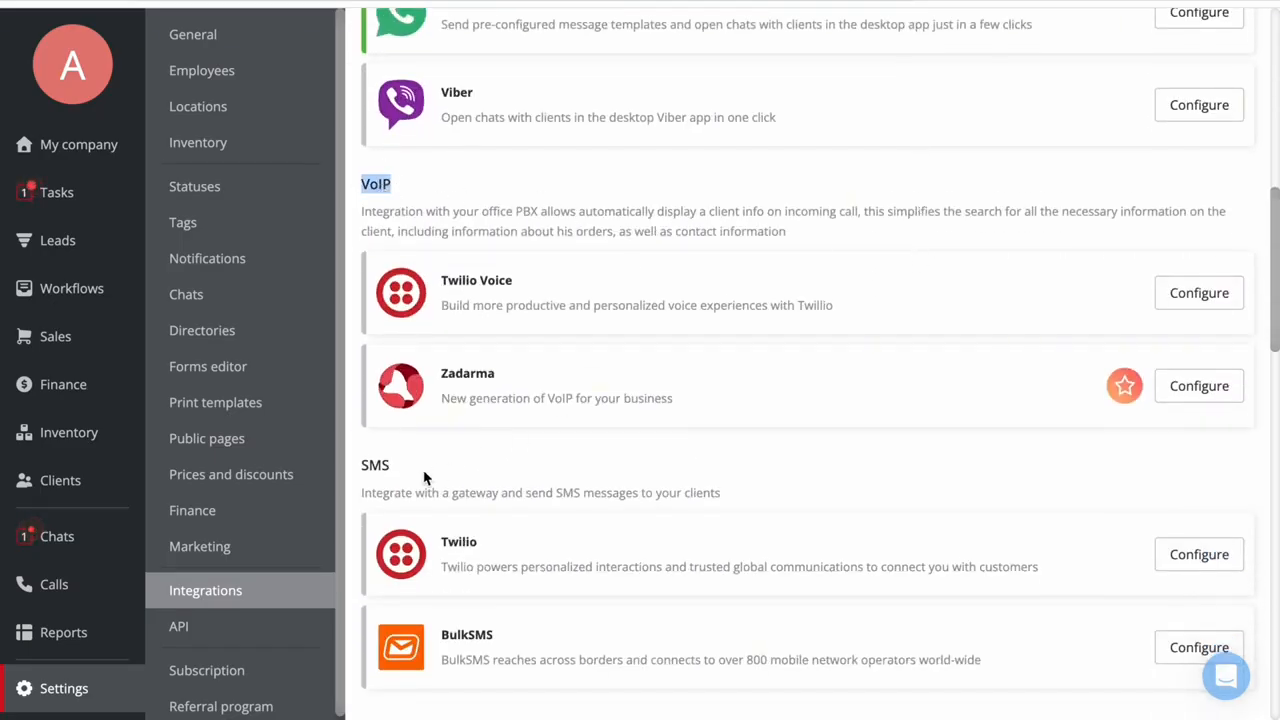
pyautogui.doubleClick(378, 472)
pyautogui.click(521, 463)
pyautogui.scroll(3, 521, 463)
pyautogui.scroll(5, 521, 463)
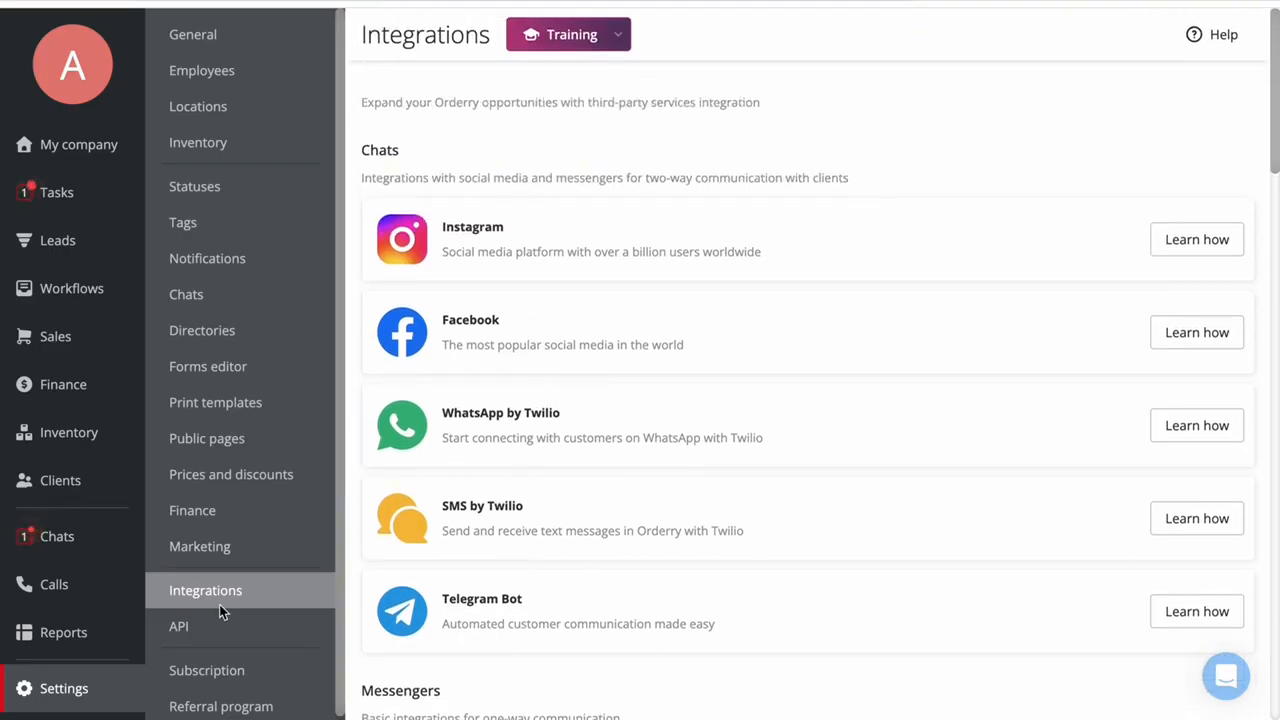
# View the API settings, and browse the list of devices in the inventory
pyautogui.click(219, 635)
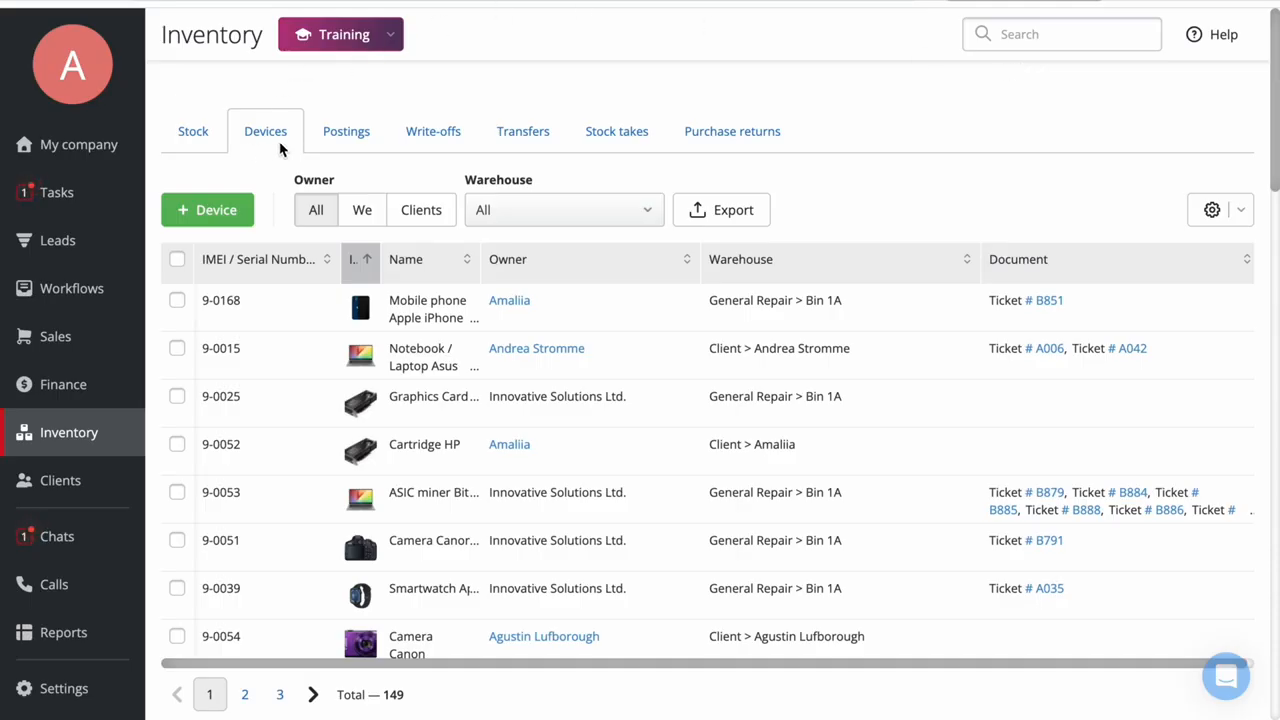
pyautogui.scroll(-10, 286, 390)
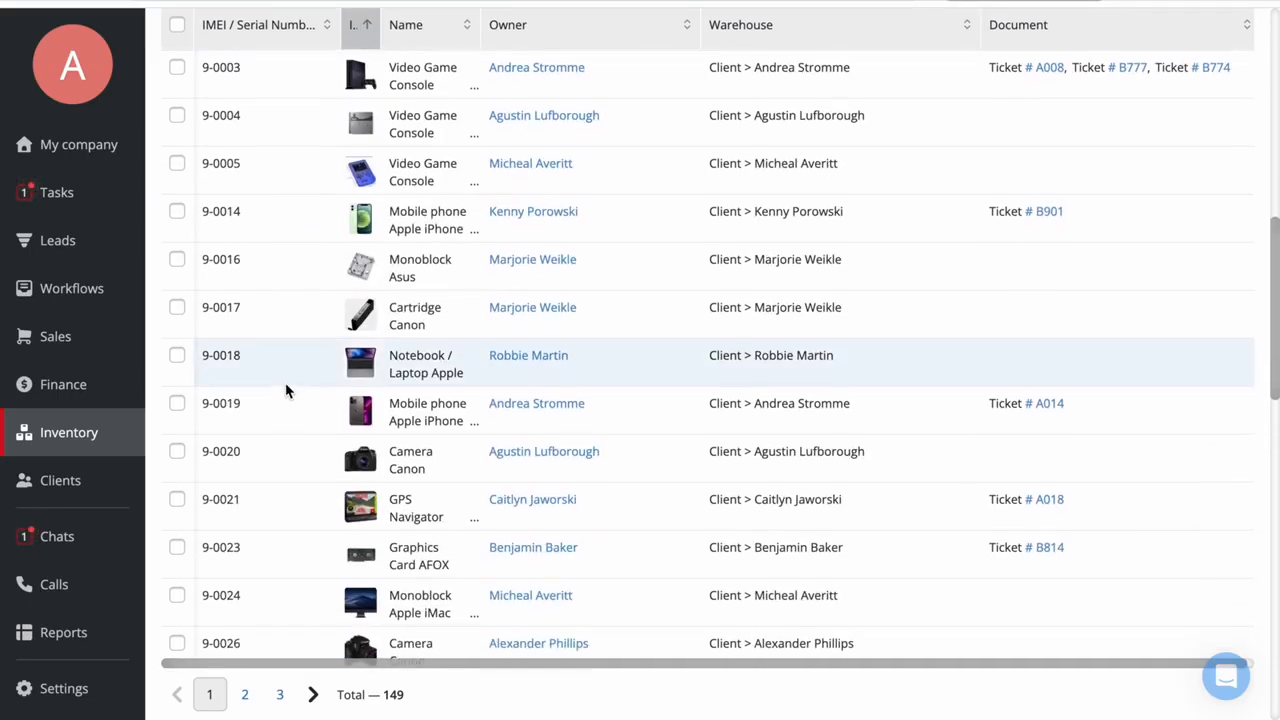
pyautogui.scroll(10, 286, 390)
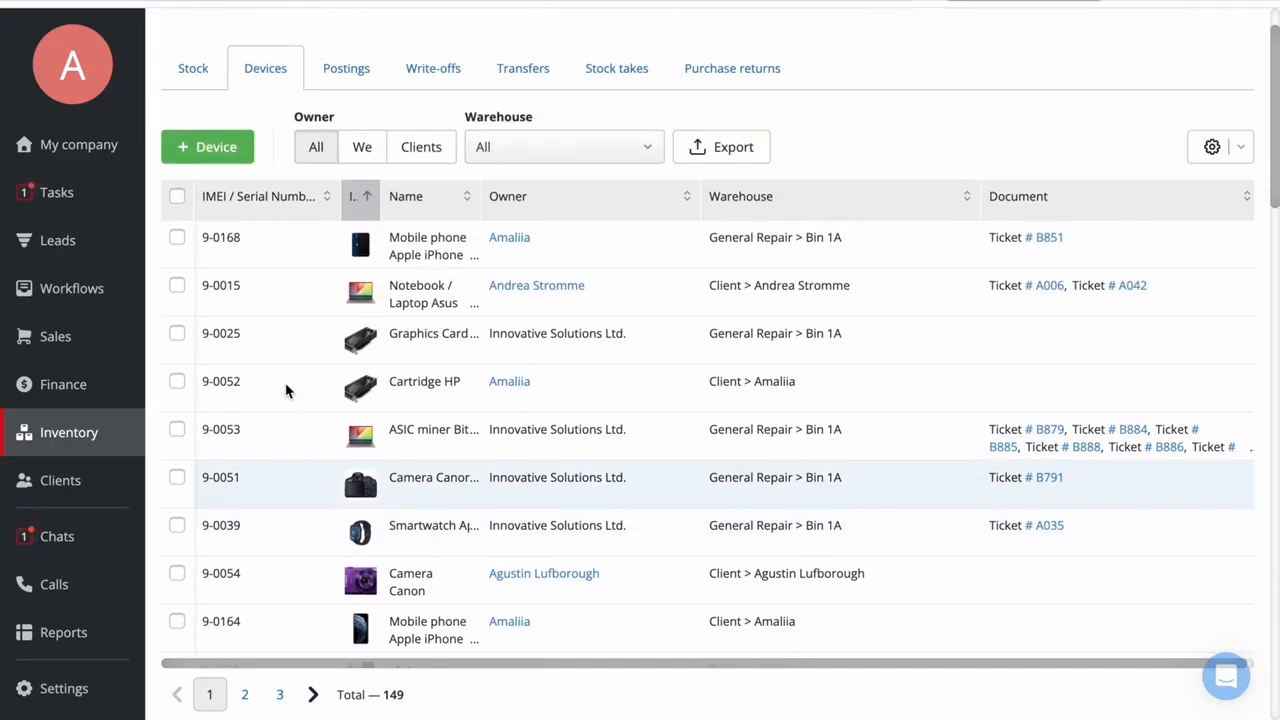
pyautogui.scroll(1, 990, 80)
# Search the inventory devices for serial number 9-0015 and clear the search
pyautogui.click(1060, 45)
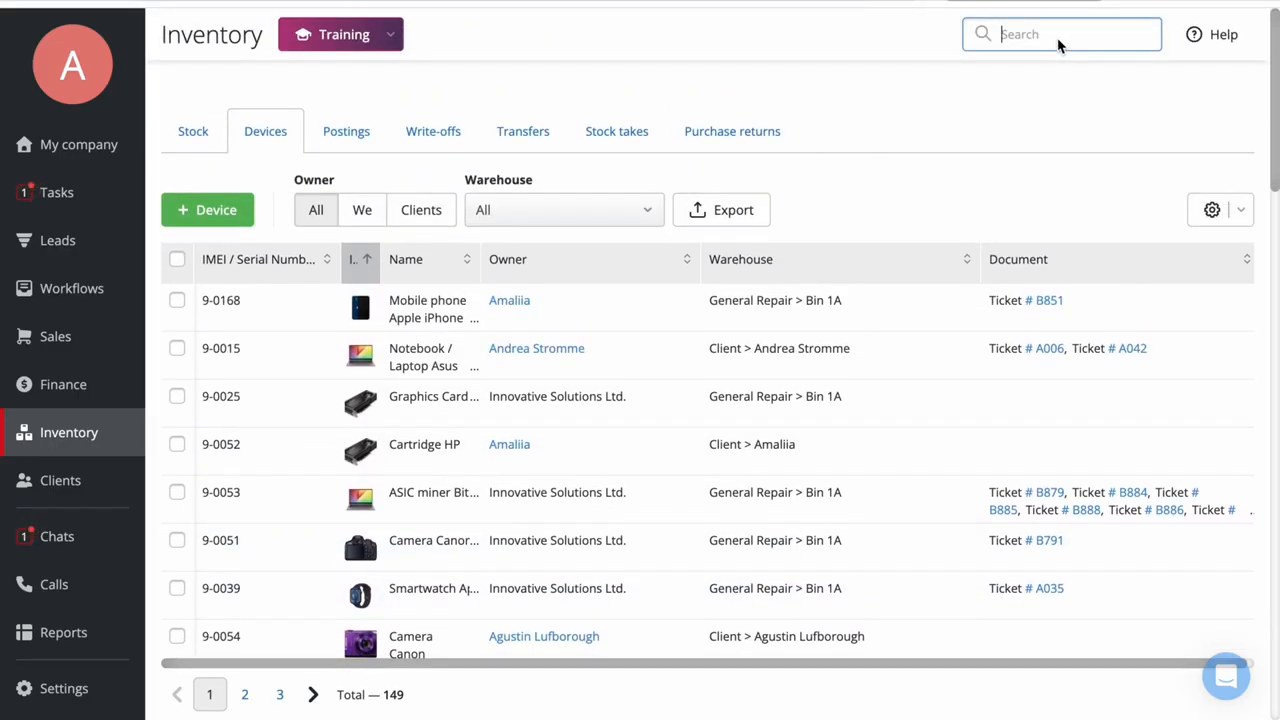
pyautogui.press('Return')
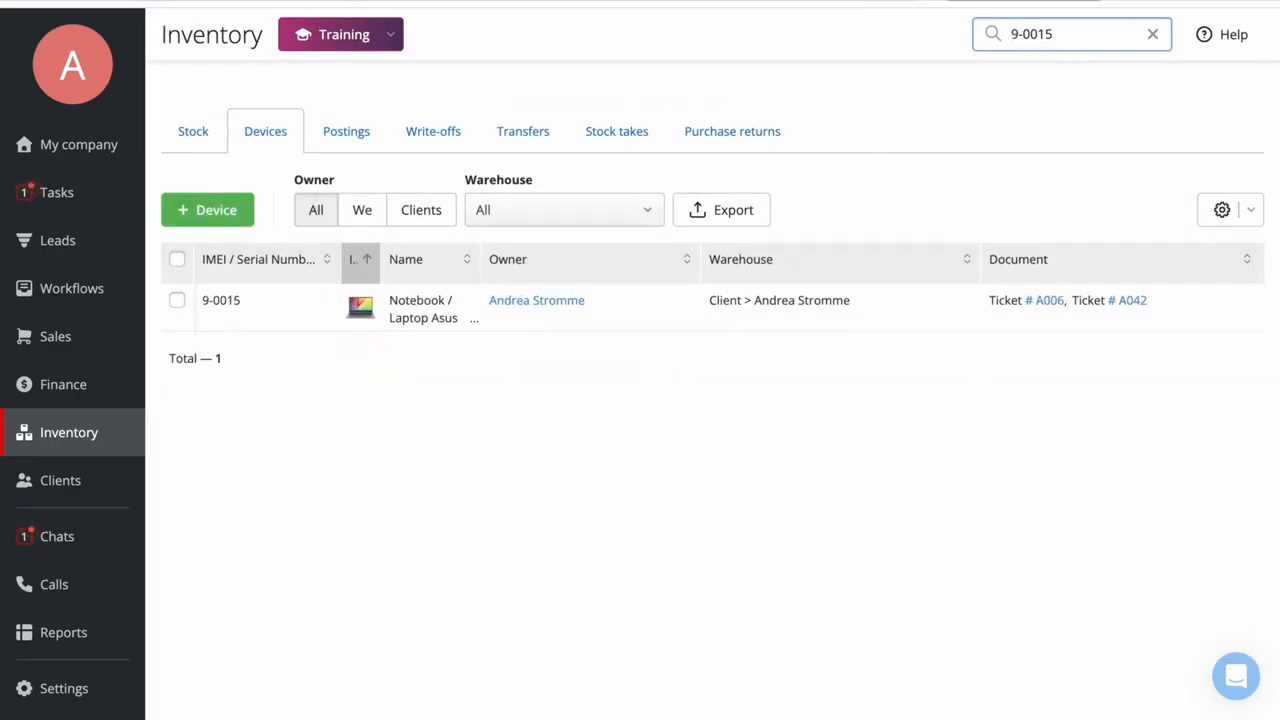
pyautogui.click(1160, 40)
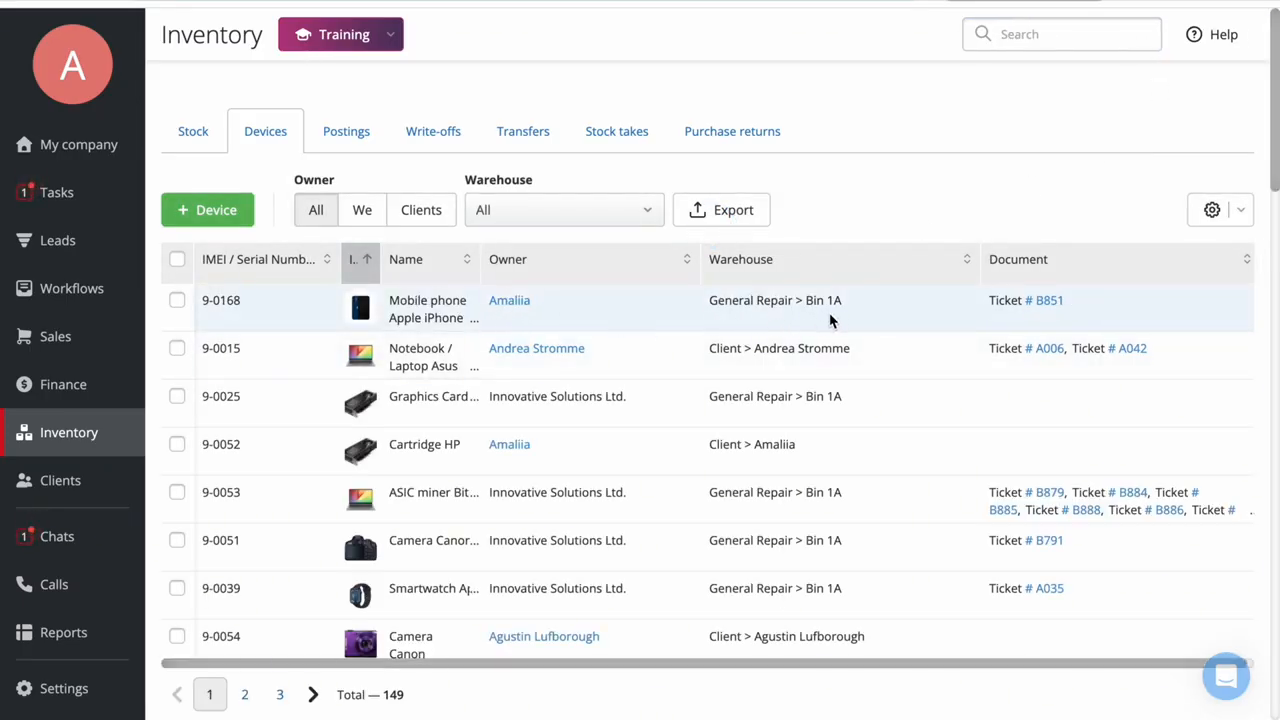
# Check the warehouse filter options for devices, and view the second ticket linked to device 9-0015 before closing it
pyautogui.click(650, 210)
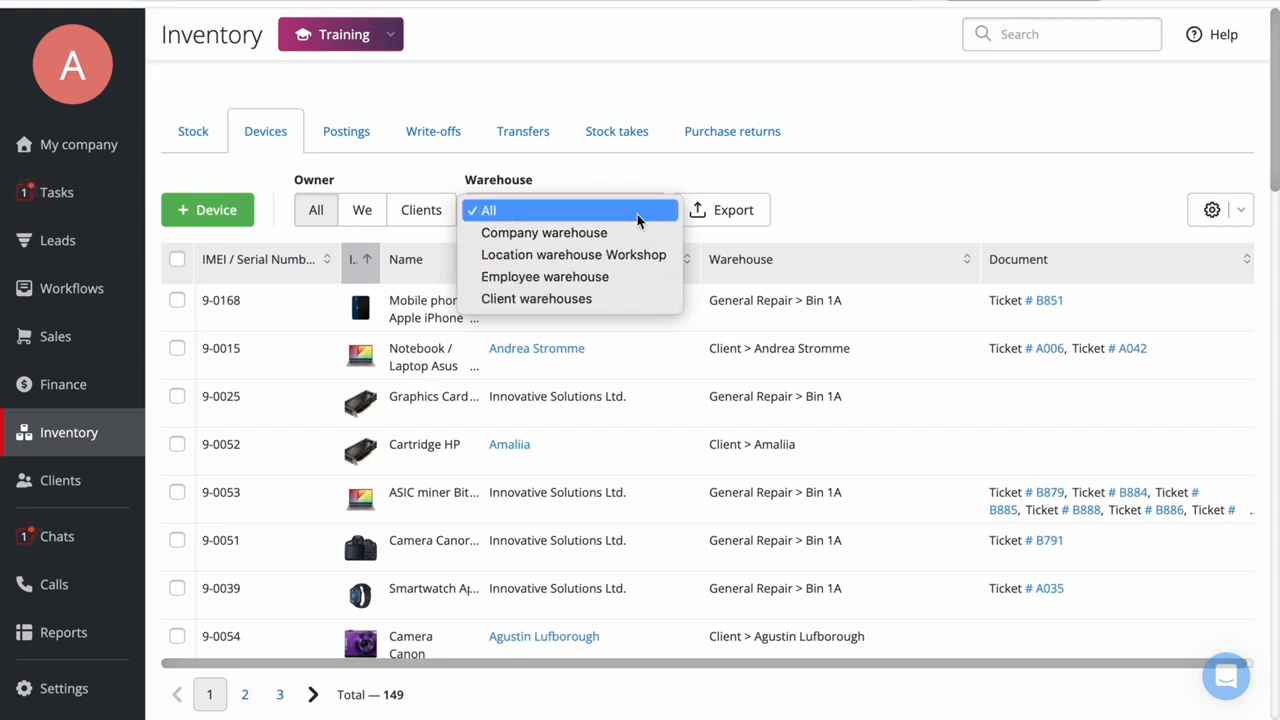
pyautogui.click(880, 207)
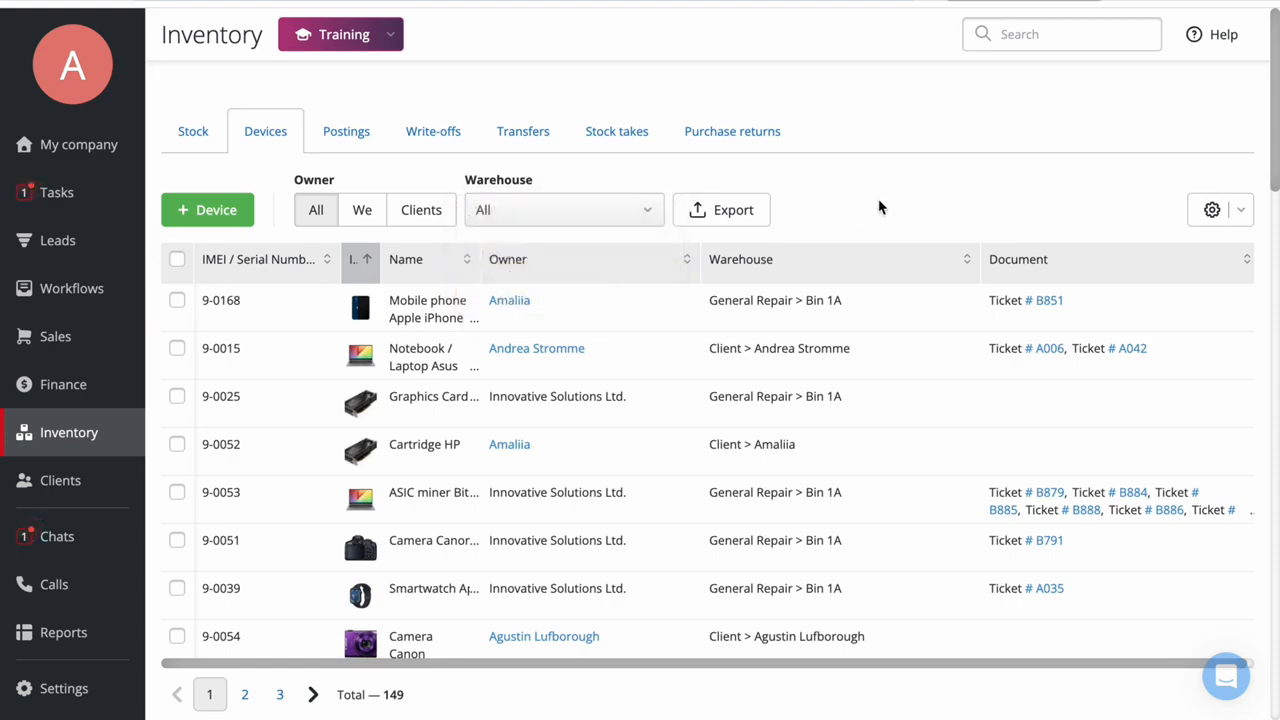
pyautogui.click(1133, 350)
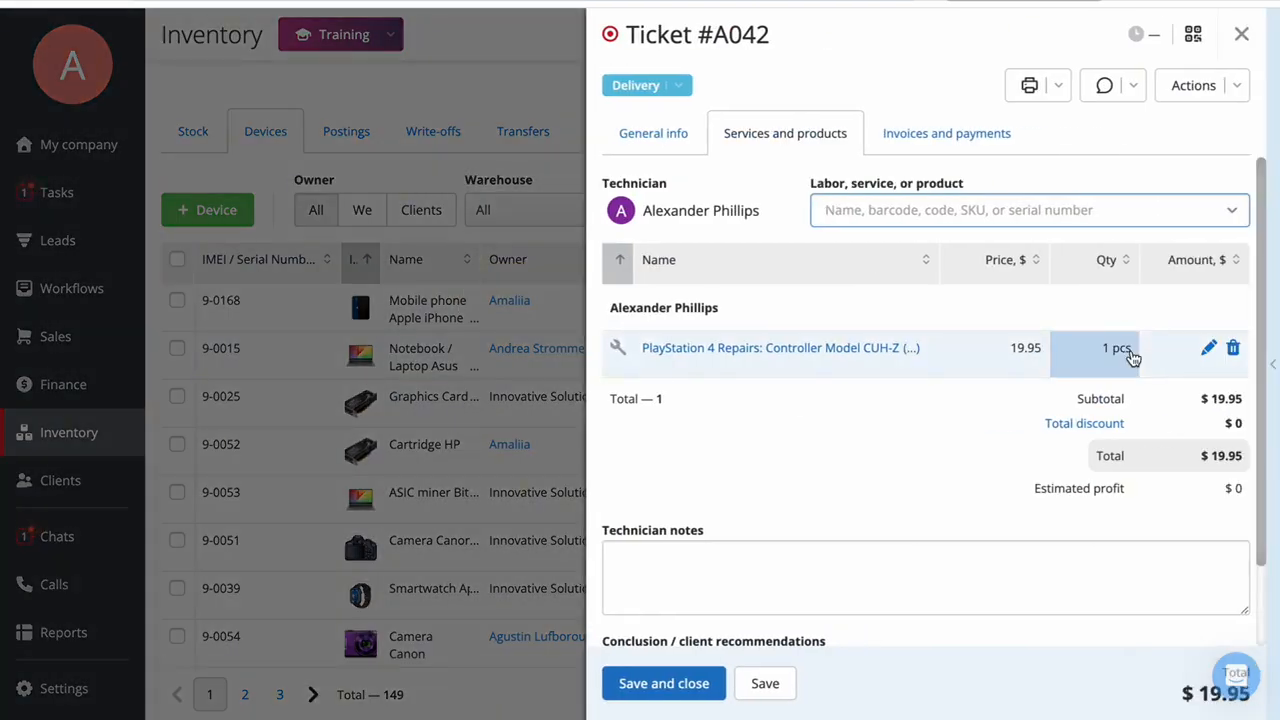
pyautogui.click(465, 110)
# Open the card of the Asus Vivobook S13 with serial number 9-0015 and review its general details and print options
pyautogui.click(279, 352)
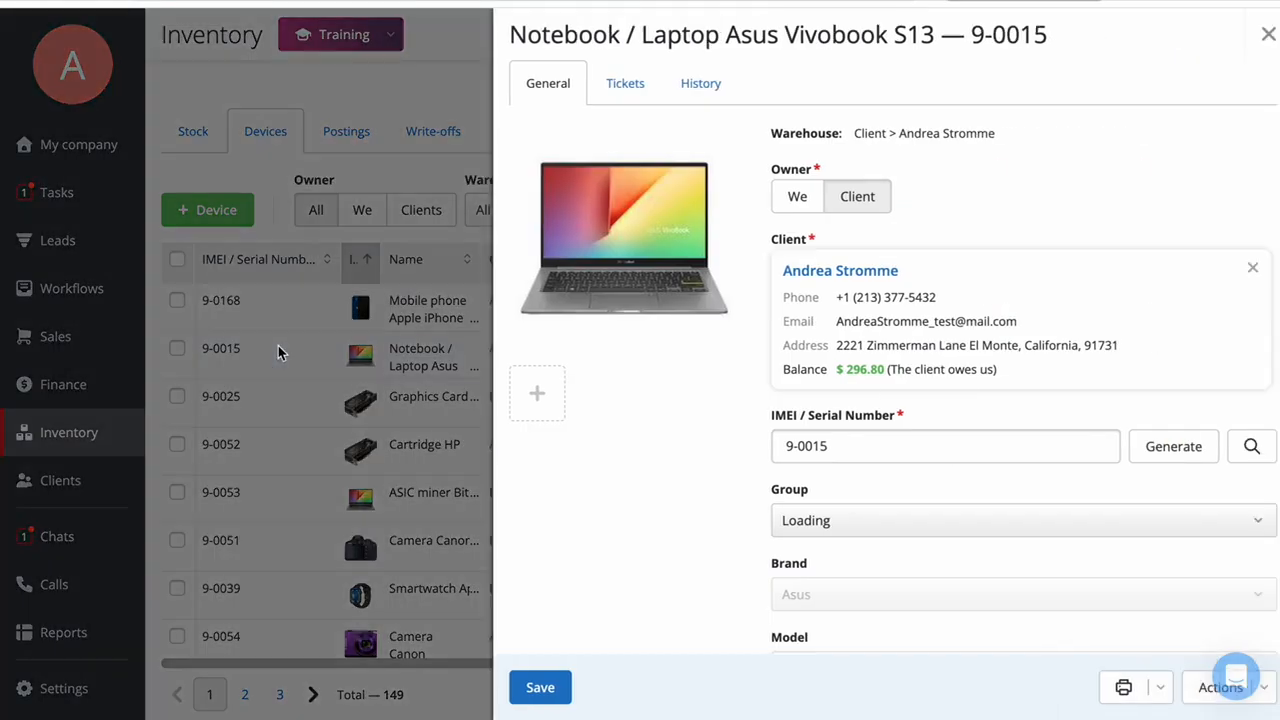
pyautogui.scroll(-5, 608, 568)
pyautogui.scroll(5, 608, 568)
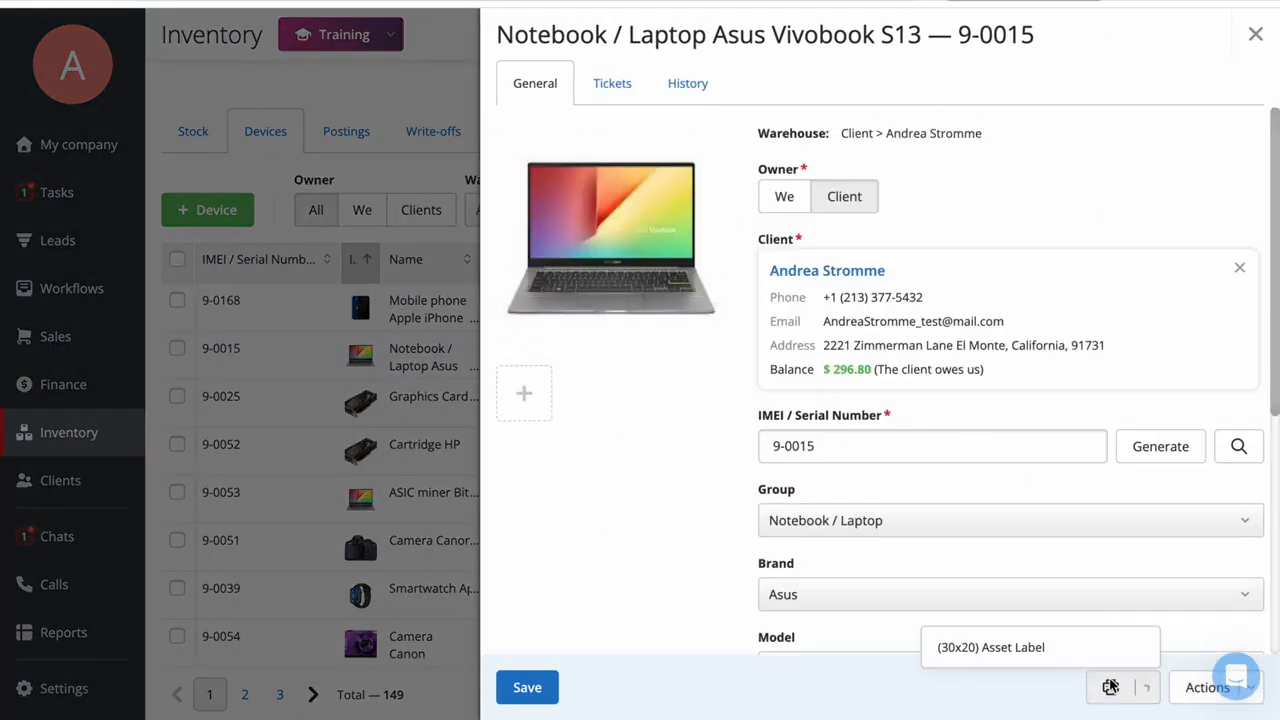
# Review the Asus notebook's tickets, view the new ticket form created from its card and close it, and show the device's history
pyautogui.click(612, 84)
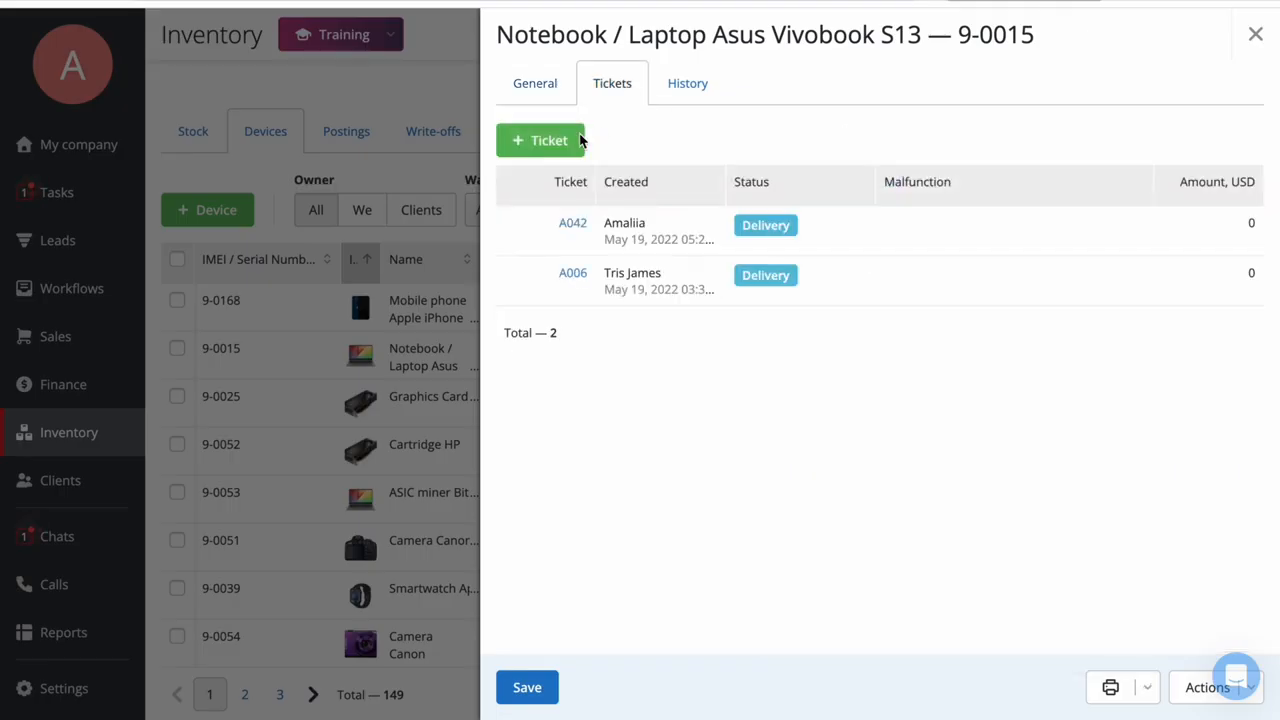
pyautogui.click(535, 145)
pyautogui.click(407, 188)
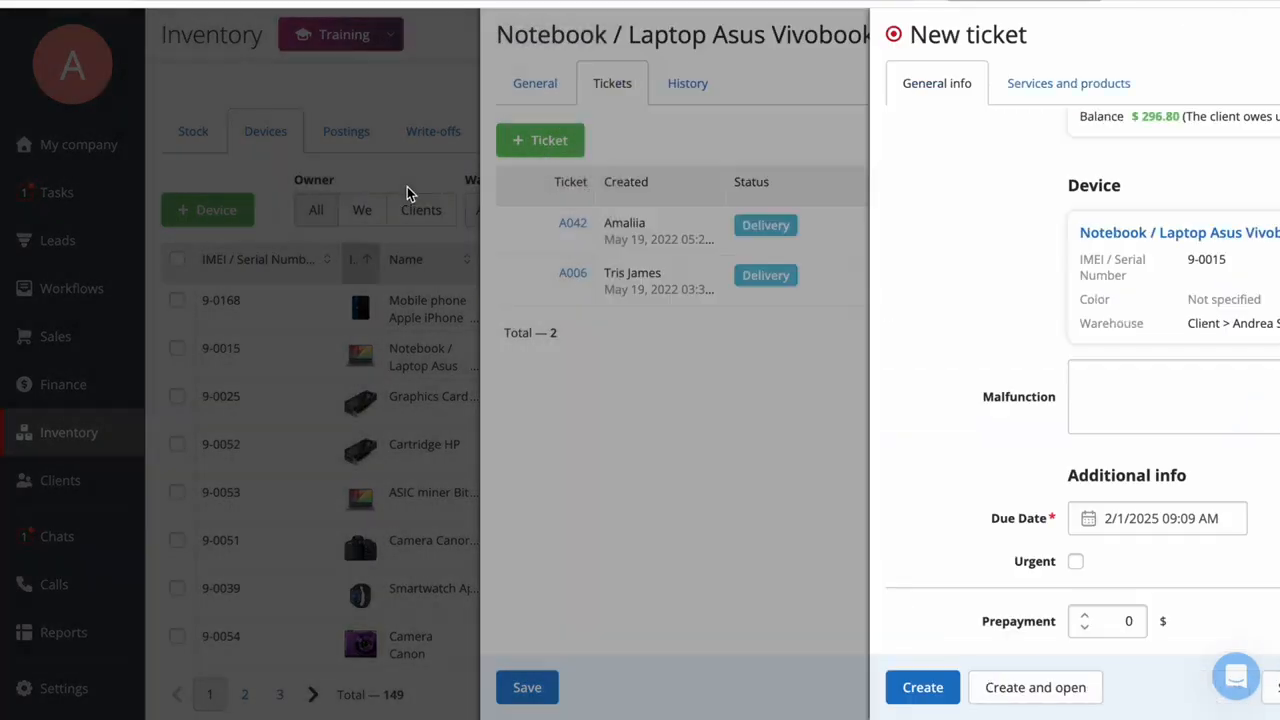
pyautogui.click(700, 87)
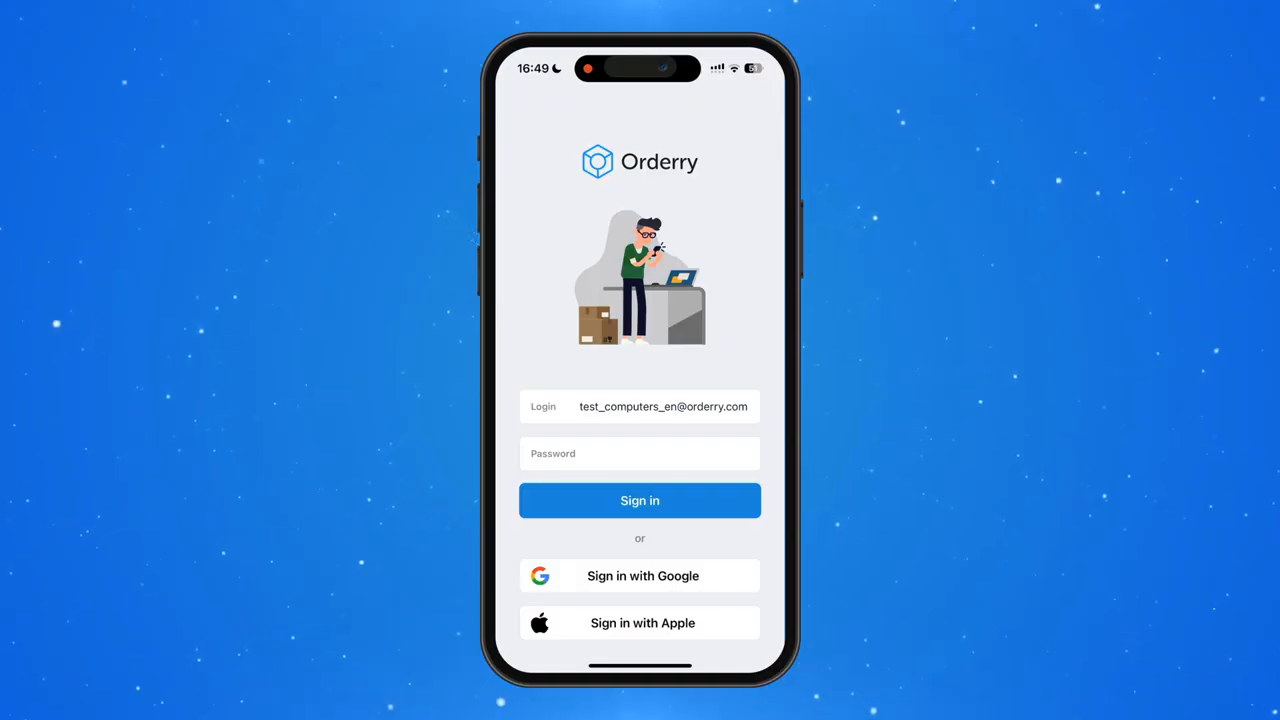
# Switch to the Orderry mobile app, sign in and open the workflows
pyautogui.click(640, 501)
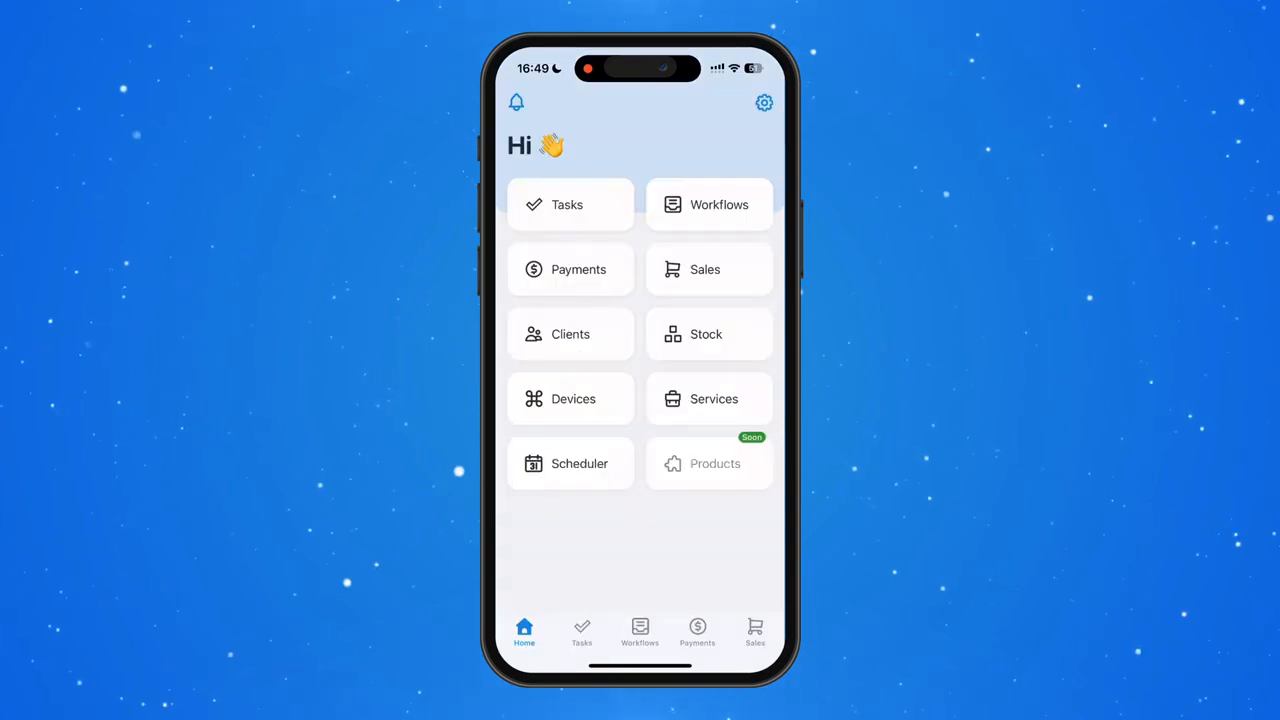
pyautogui.click(640, 628)
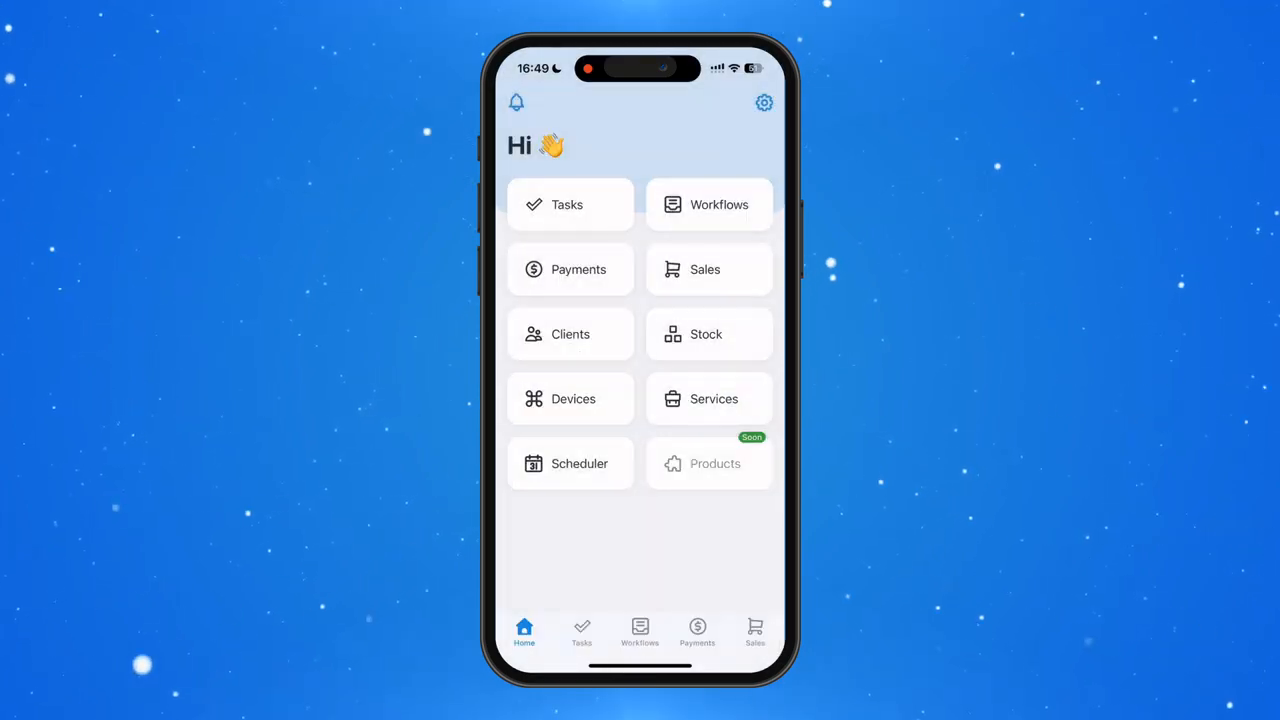
pyautogui.click(640, 631)
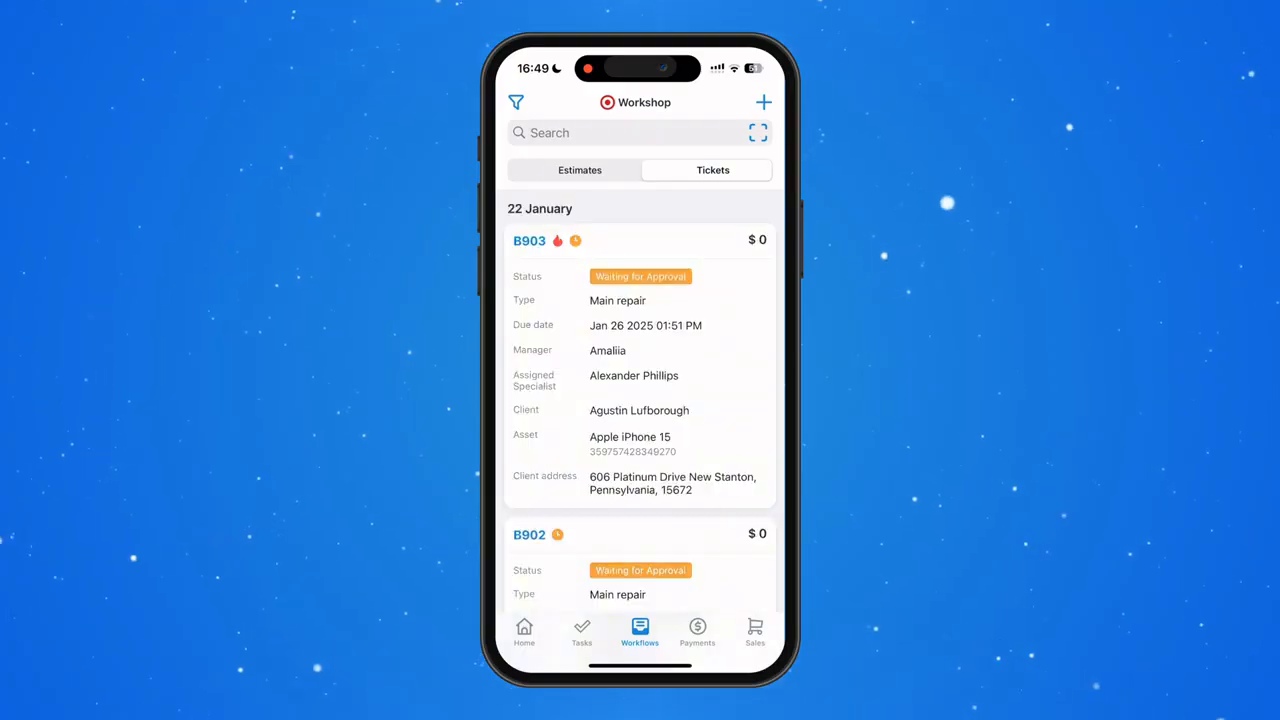
# Browse the Workshop estimates in the mobile app and return to the tickets list
pyautogui.click(580, 170)
pyautogui.scroll(-3, 640, 400)
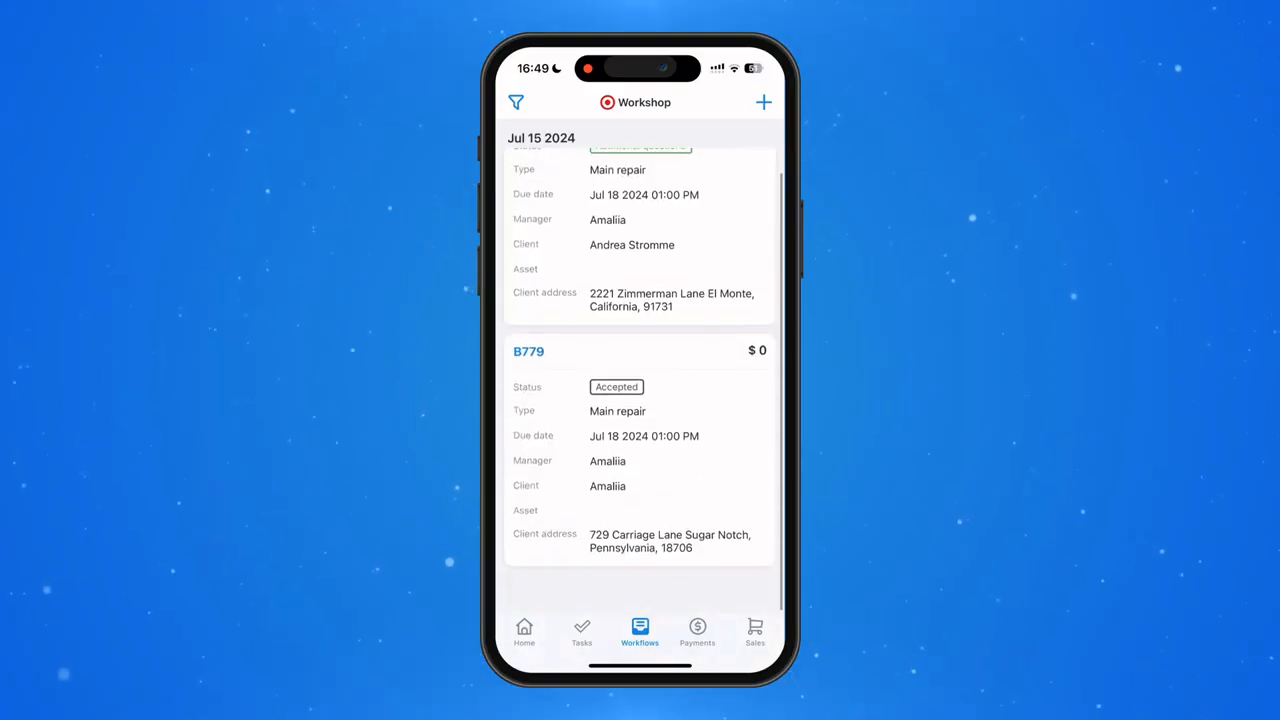
pyautogui.scroll(3, 640, 400)
pyautogui.click(713, 171)
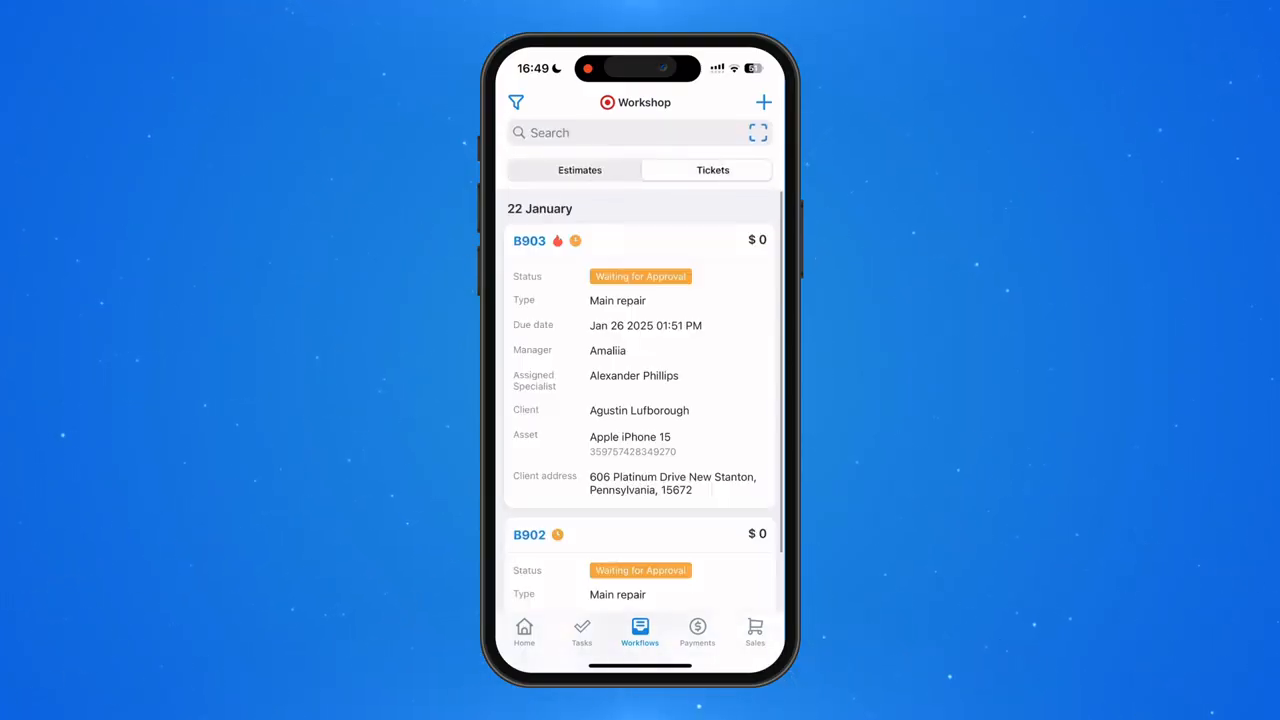
# Open Estarland LTD's Dell repair ticket, review its details and show the messaging options for the client
pyautogui.scroll(-5, 640, 400)
pyautogui.click(640, 430)
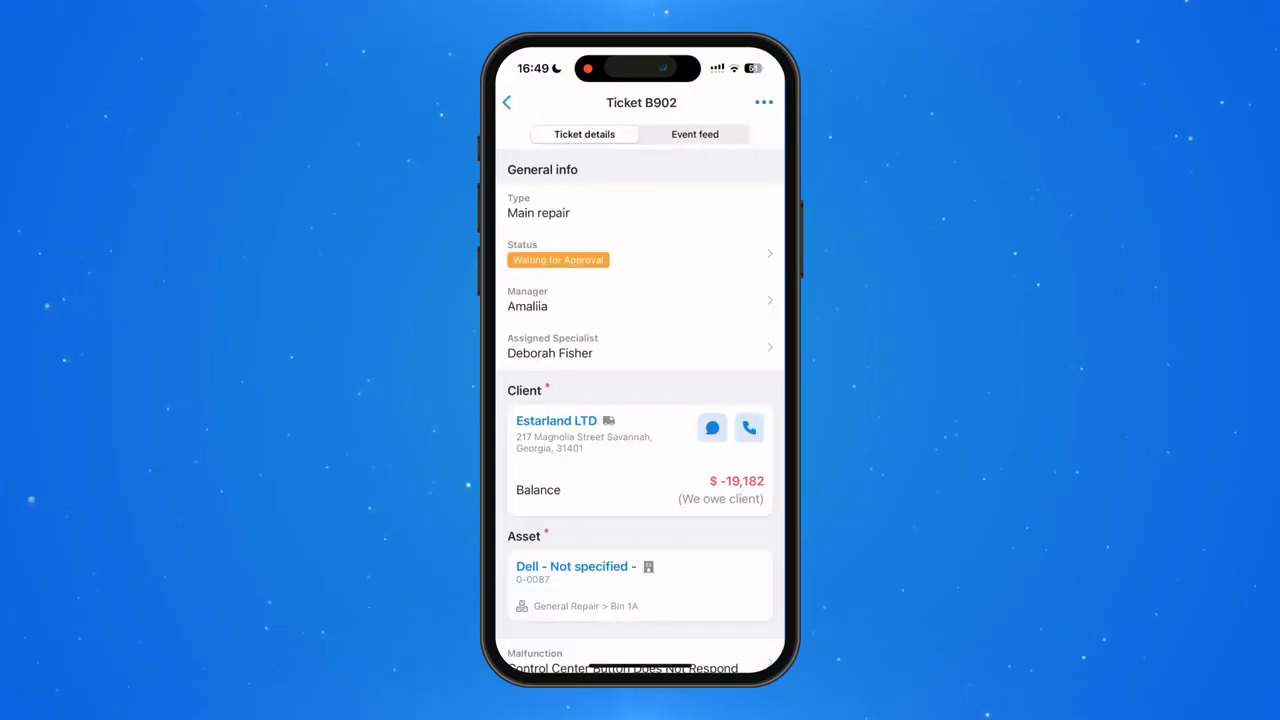
pyautogui.scroll(-4, 640, 400)
pyautogui.scroll(3, 640, 400)
pyautogui.scroll(1, 640, 400)
pyautogui.click(710, 320)
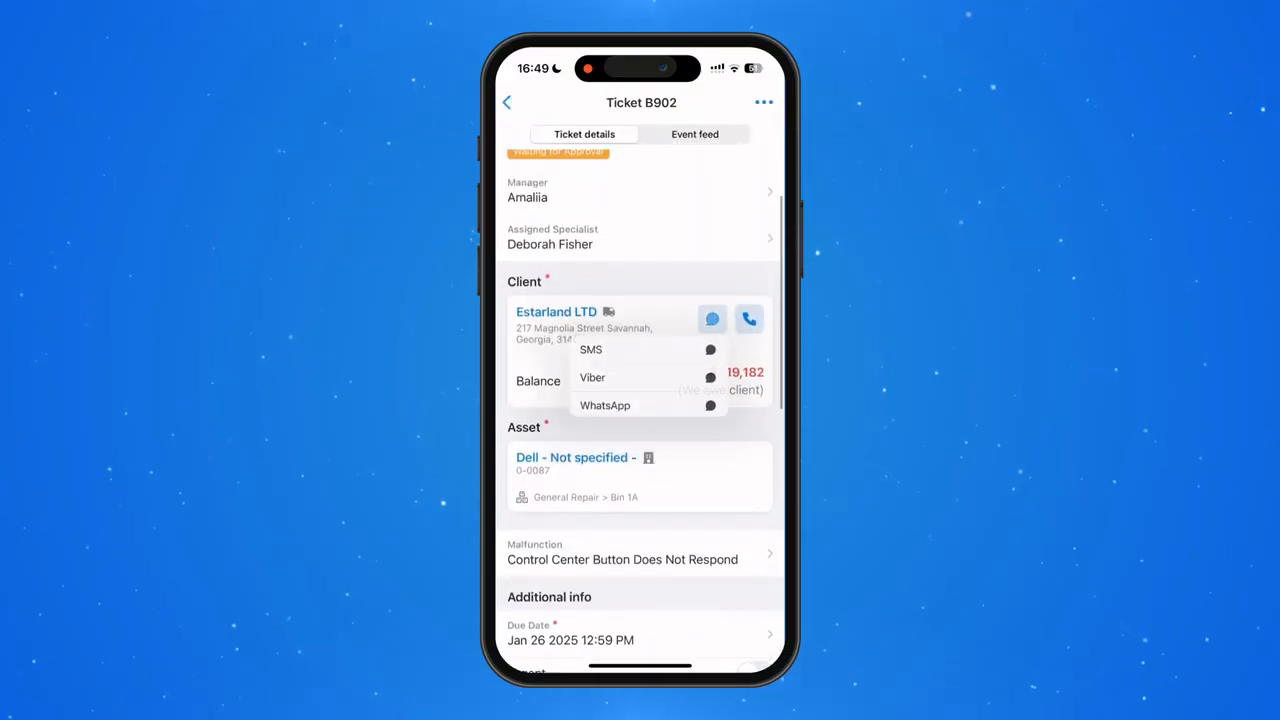
# Change the status of Estarland LTD's ticket to Diagnostic
pyautogui.scroll(2, 640, 400)
pyautogui.click(640, 222)
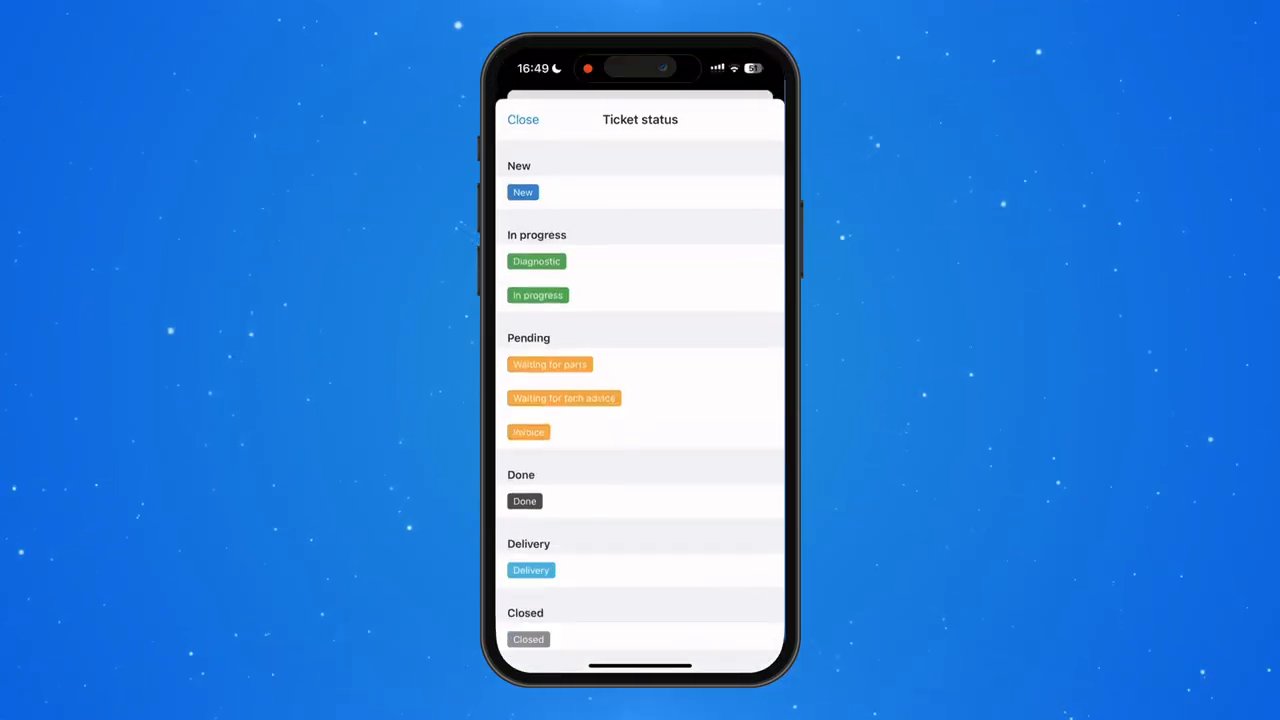
pyautogui.click(522, 120)
# Browse the products in the Bought devices warehouse that can be added to the ticket, and close the list without choosing one
pyautogui.scroll(-5, 640, 400)
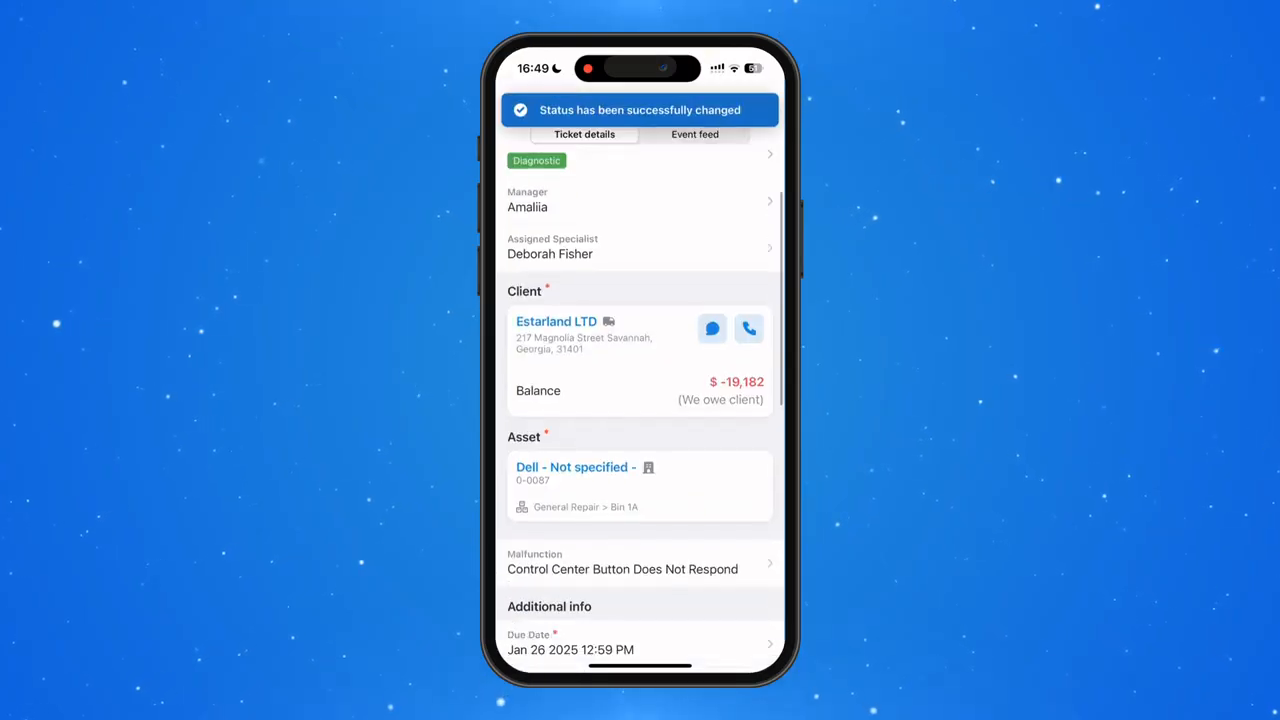
pyautogui.click(709, 312)
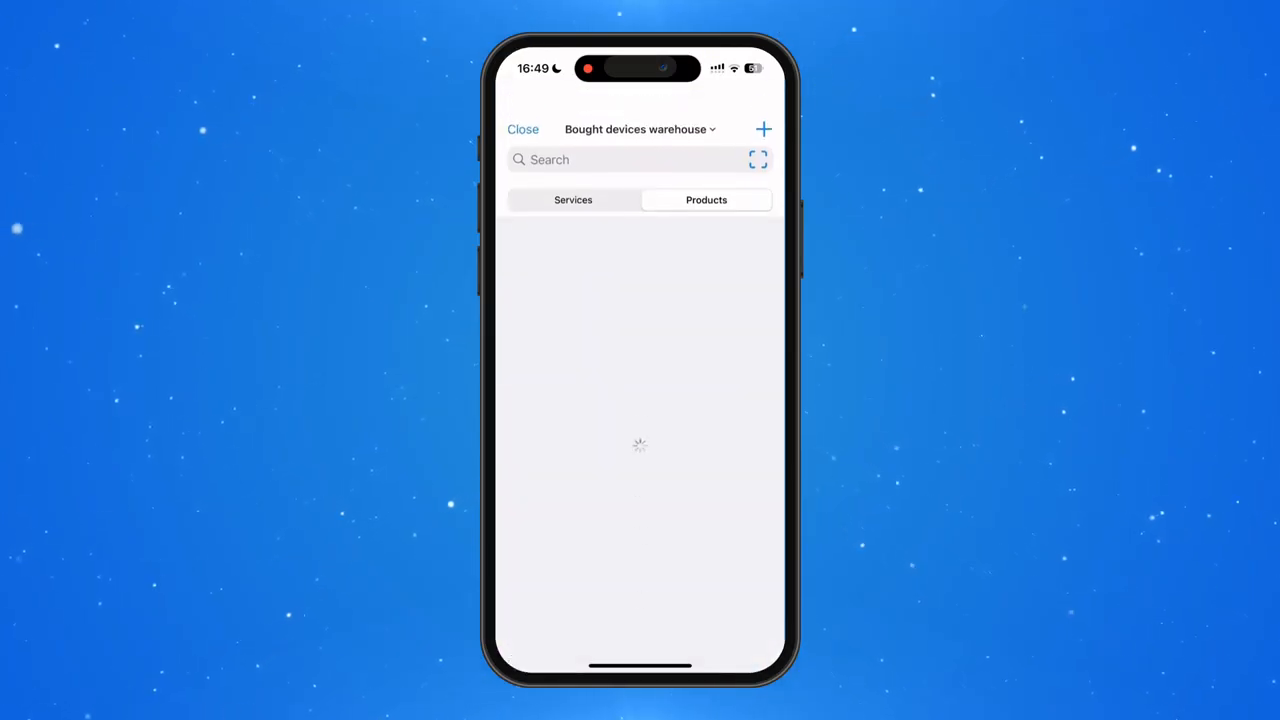
pyautogui.scroll(-5, 640, 420)
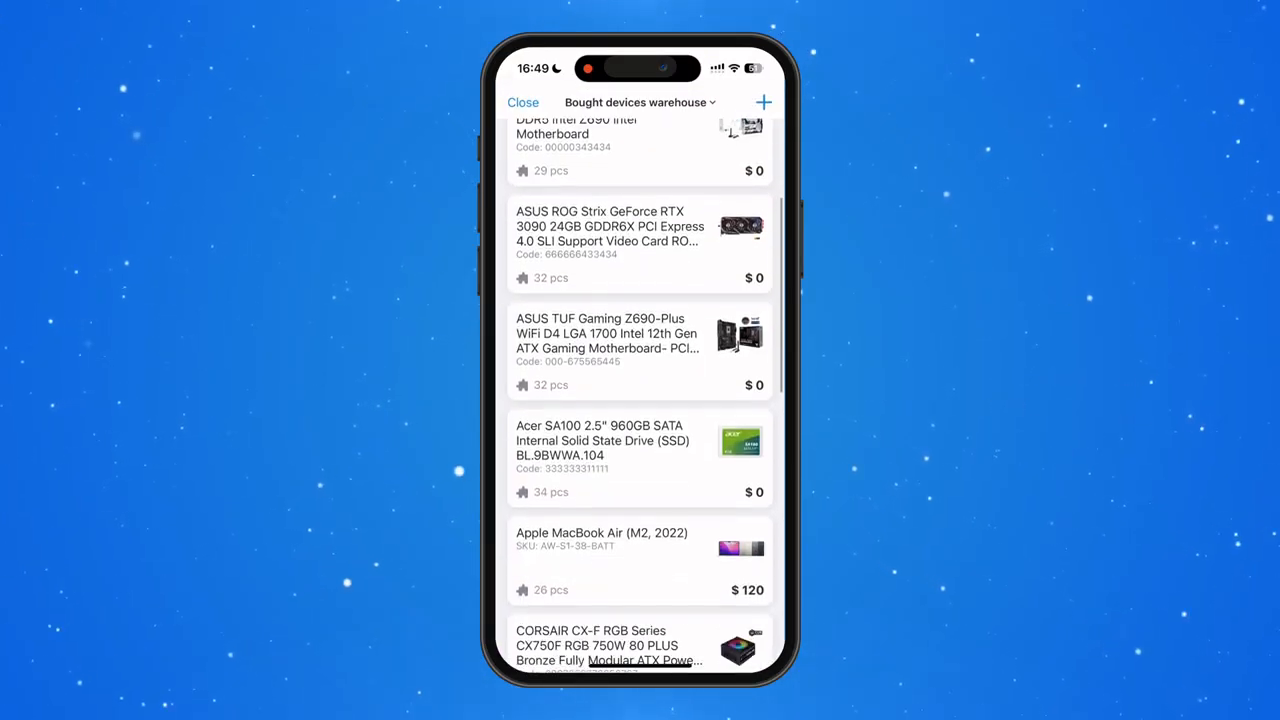
pyautogui.click(522, 102)
# Review the ticket's event feed, show its task and photo attachment options, and return to the tickets list
pyautogui.click(695, 134)
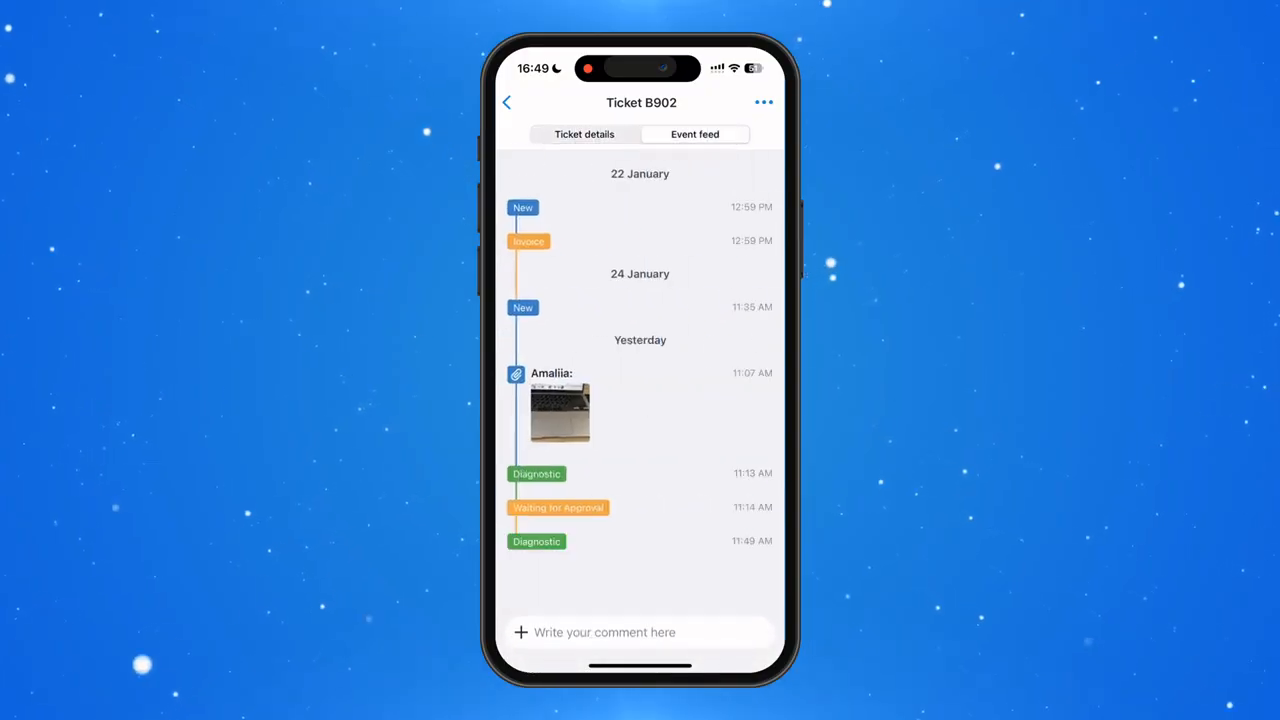
pyautogui.click(521, 632)
pyautogui.click(670, 420)
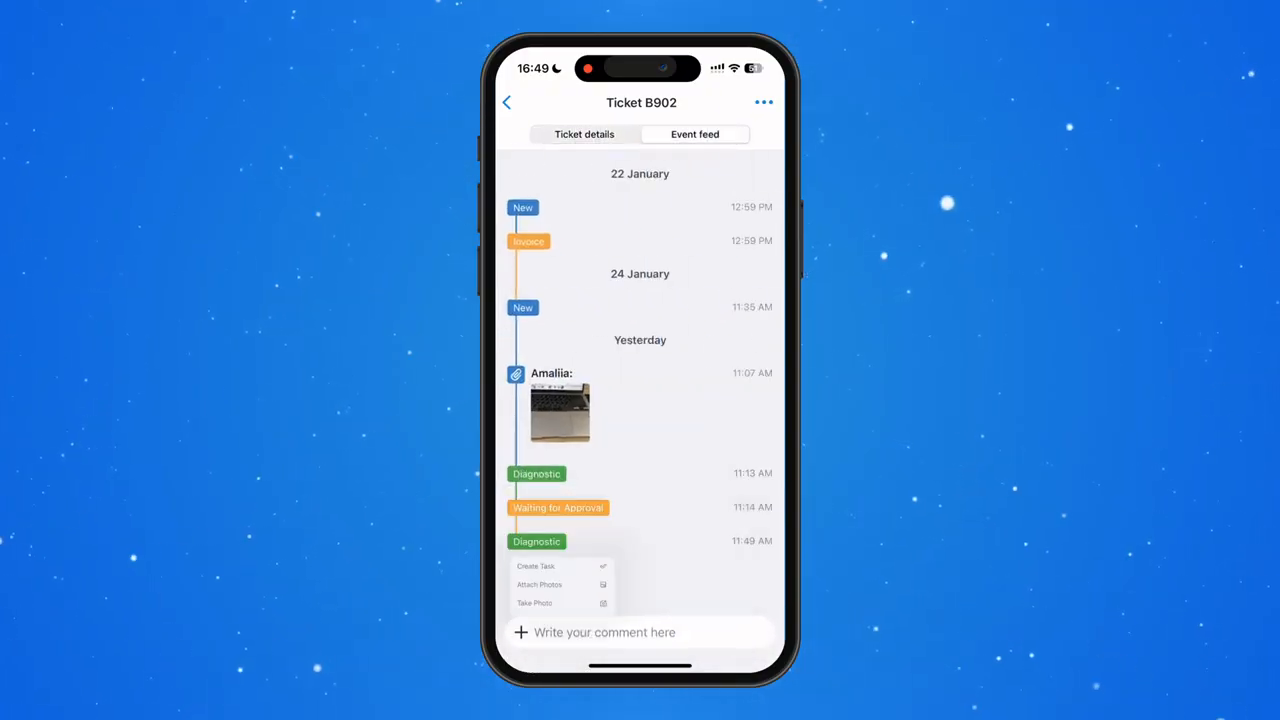
pyautogui.click(507, 102)
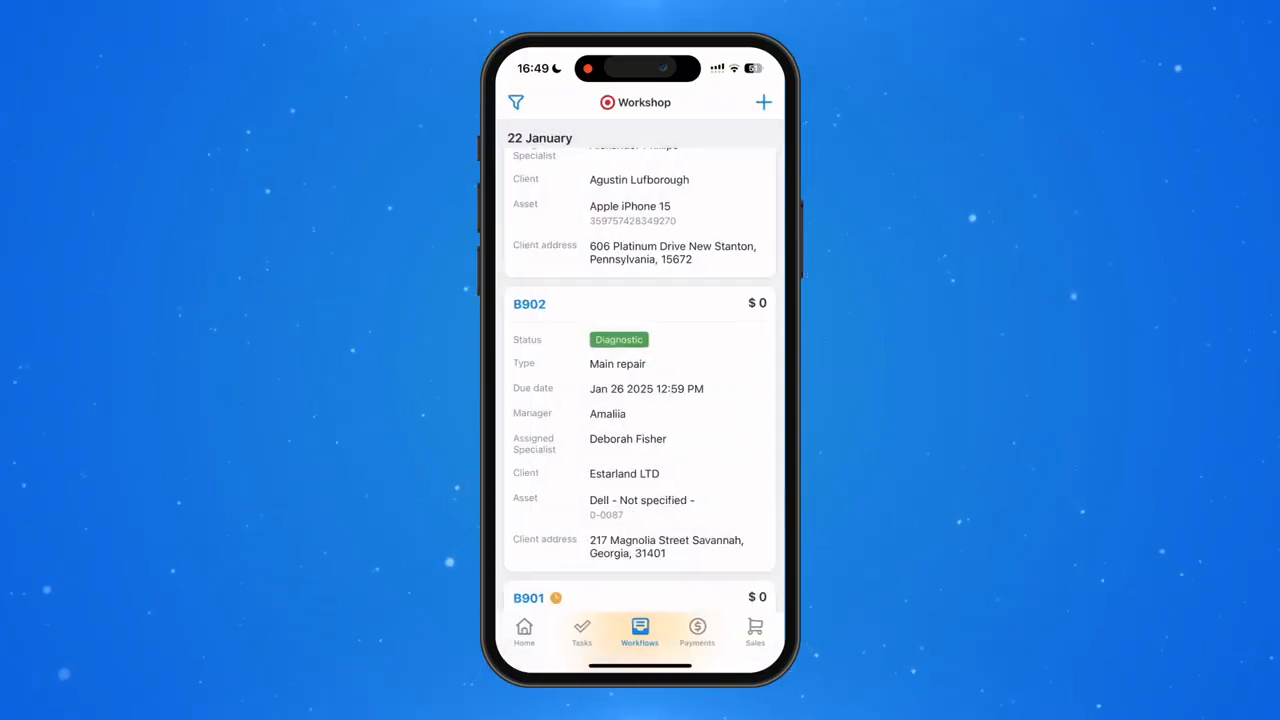
# Reopen Estarland LTD's ticket, view the QR code of its $50 payment link and close it
pyautogui.scroll(-1, 640, 420)
pyautogui.click(640, 560)
pyautogui.scroll(-10, 640, 400)
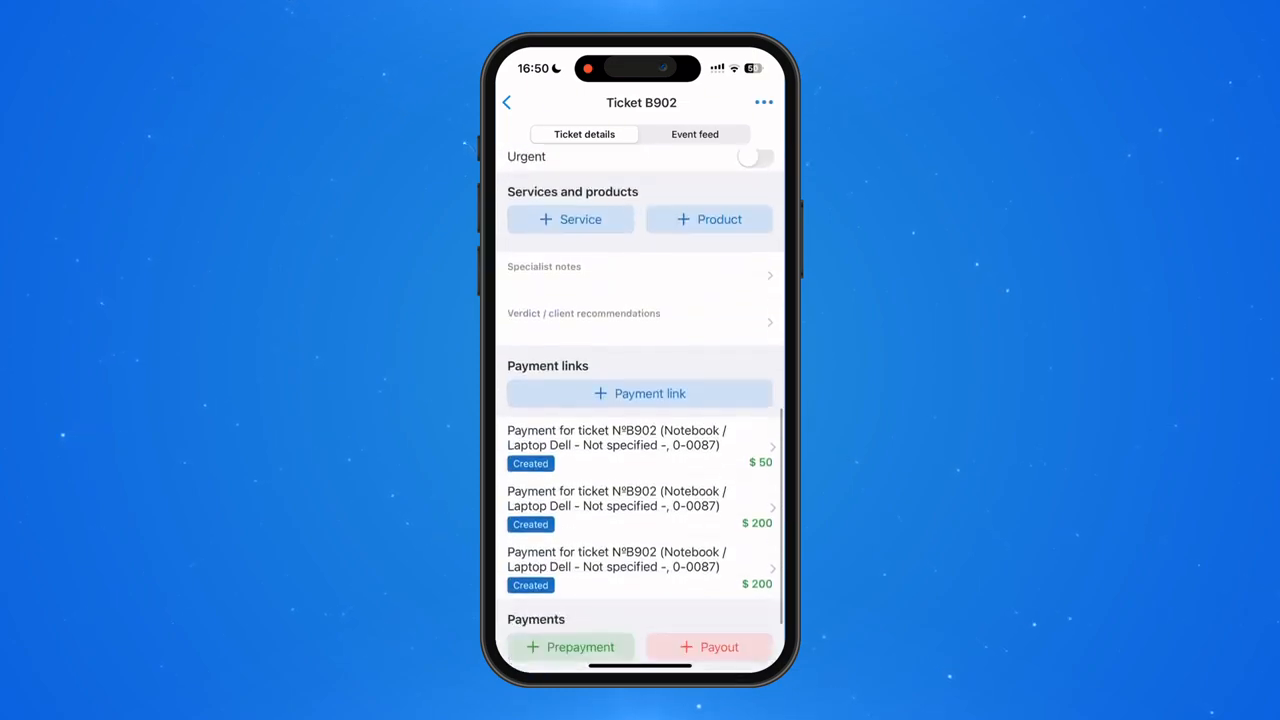
pyautogui.click(640, 330)
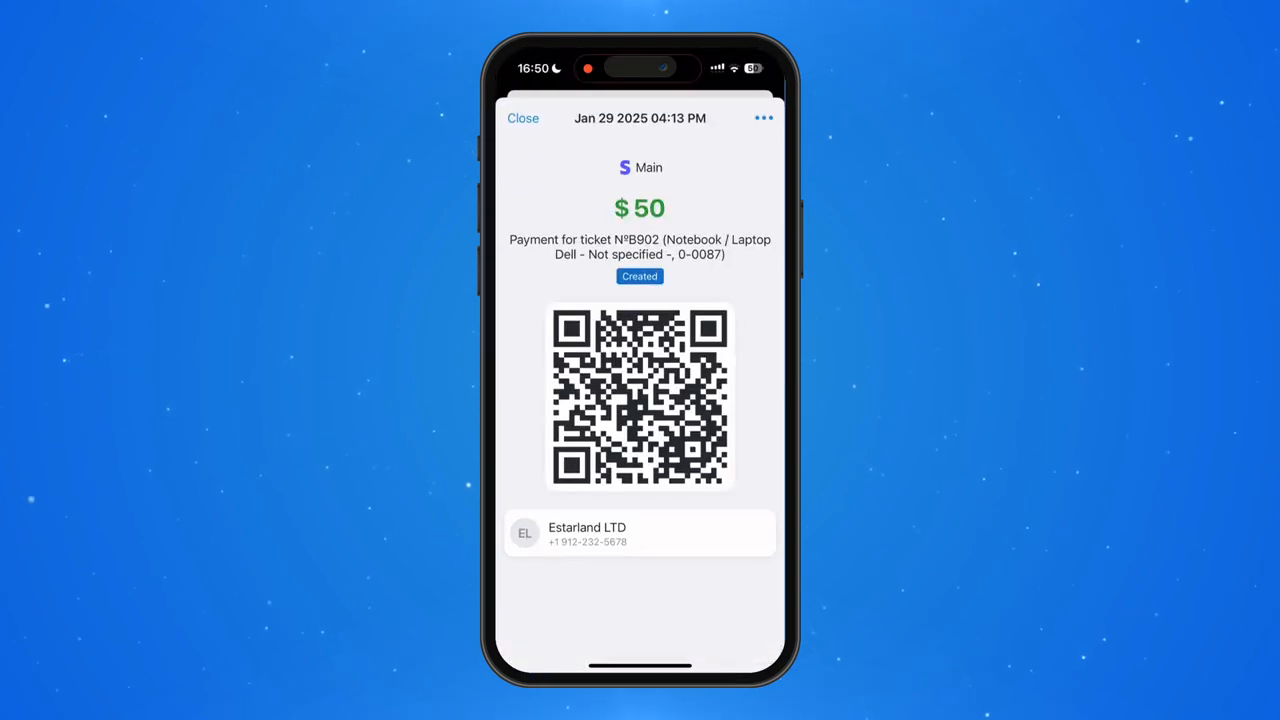
pyautogui.click(523, 126)
# Leave the ticket, check the mobile scheduler for Thursday, January 30, and view the tasks in progress
pyautogui.click(507, 102)
pyautogui.click(524, 631)
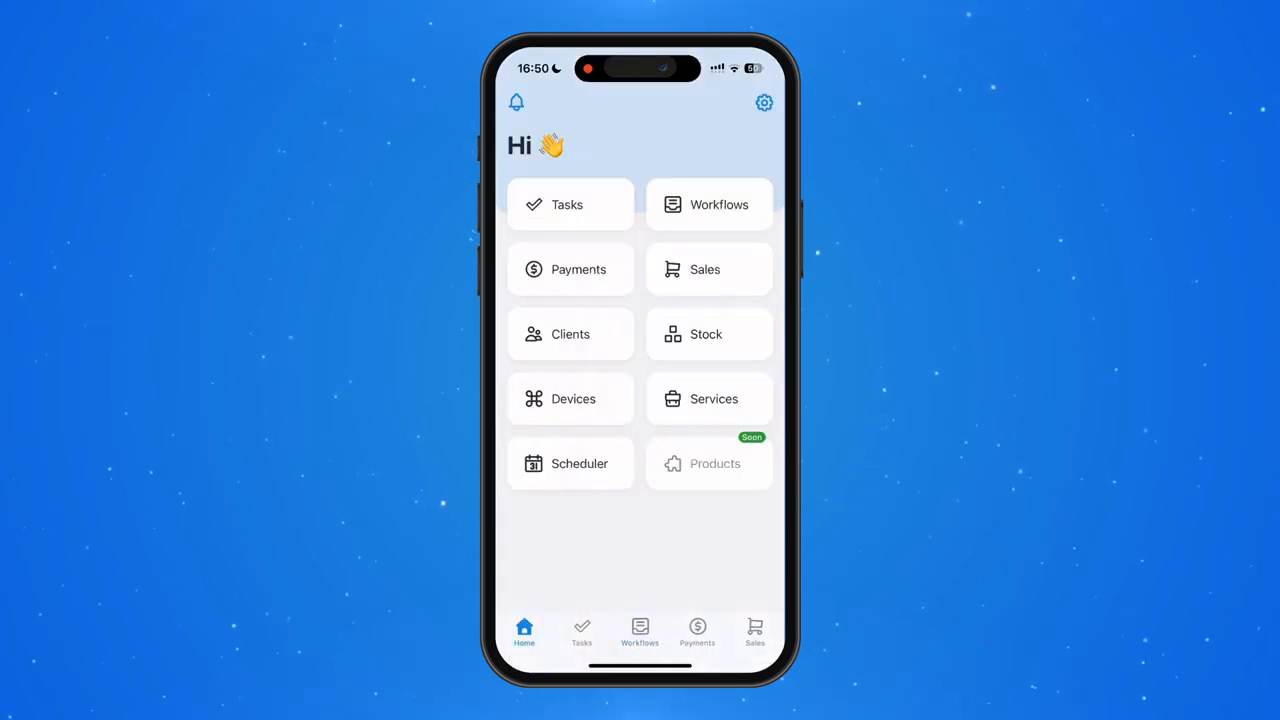
pyautogui.click(570, 464)
pyautogui.click(680, 185)
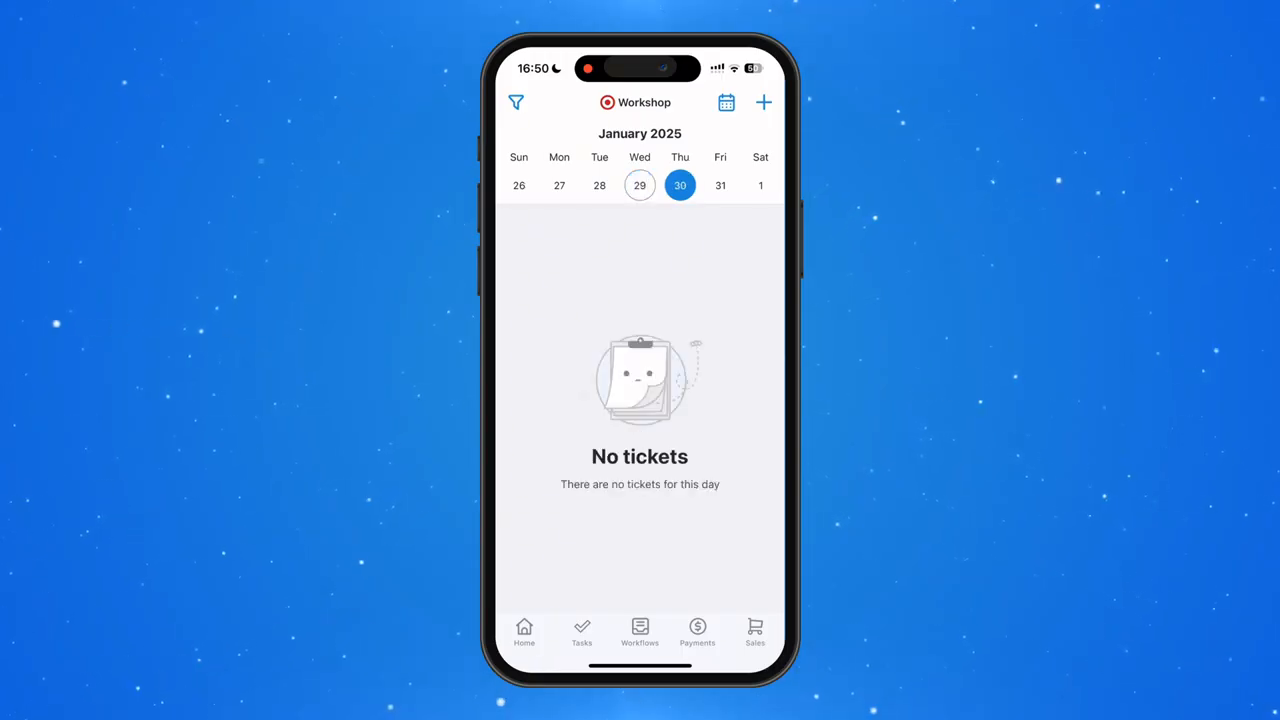
pyautogui.click(582, 631)
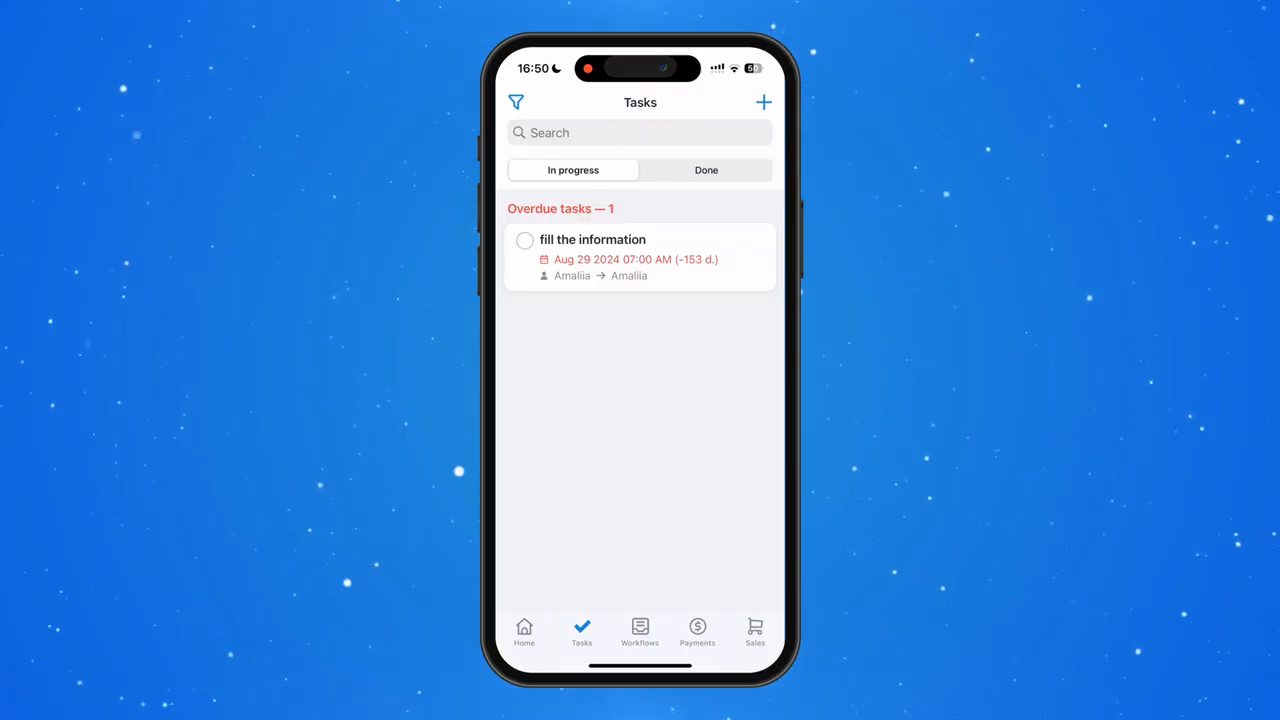
# Browse the stock of the Need to be refurbished Warehouse in the mobile app and return to the home screen
pyautogui.click(524, 631)
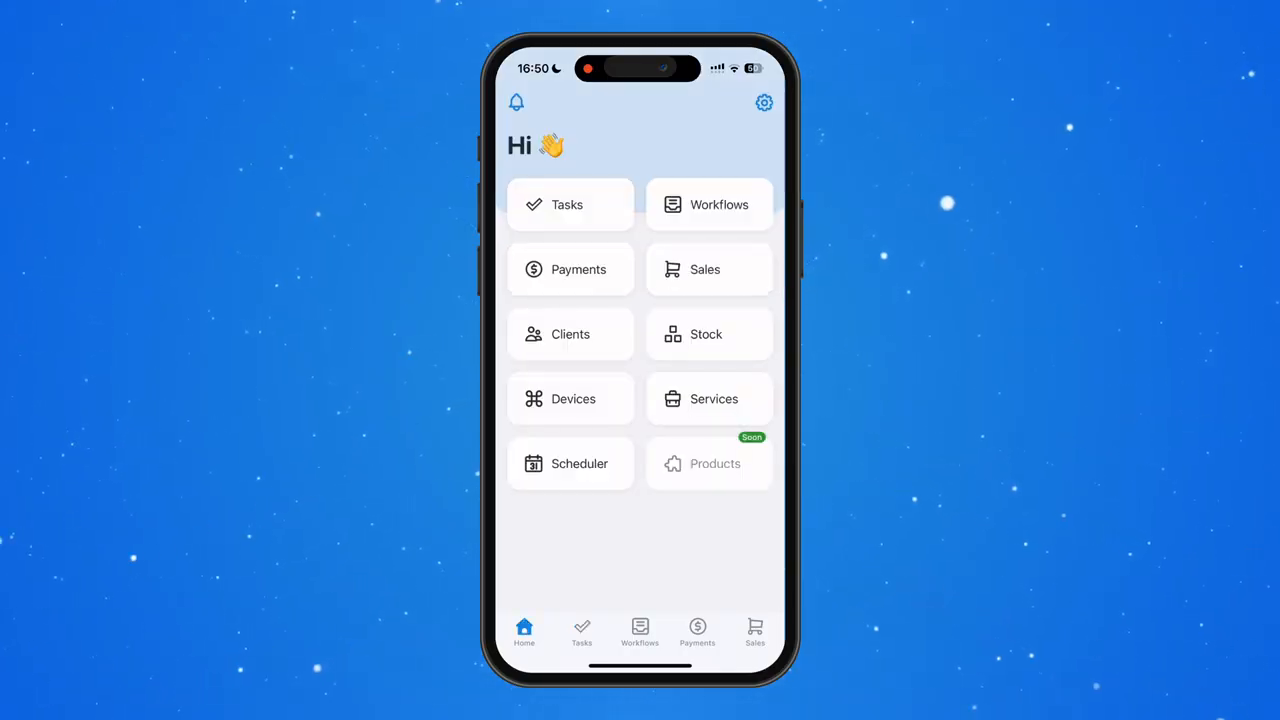
pyautogui.click(709, 334)
pyautogui.click(602, 168)
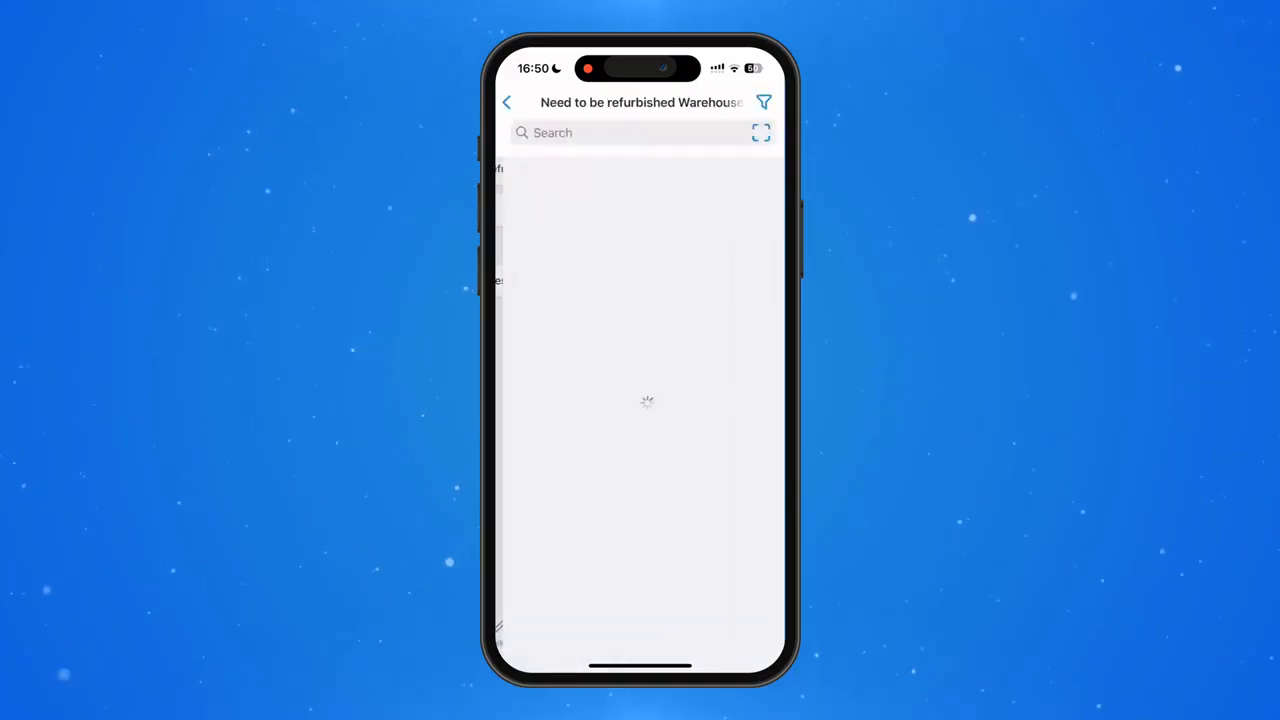
pyautogui.scroll(-10, 640, 400)
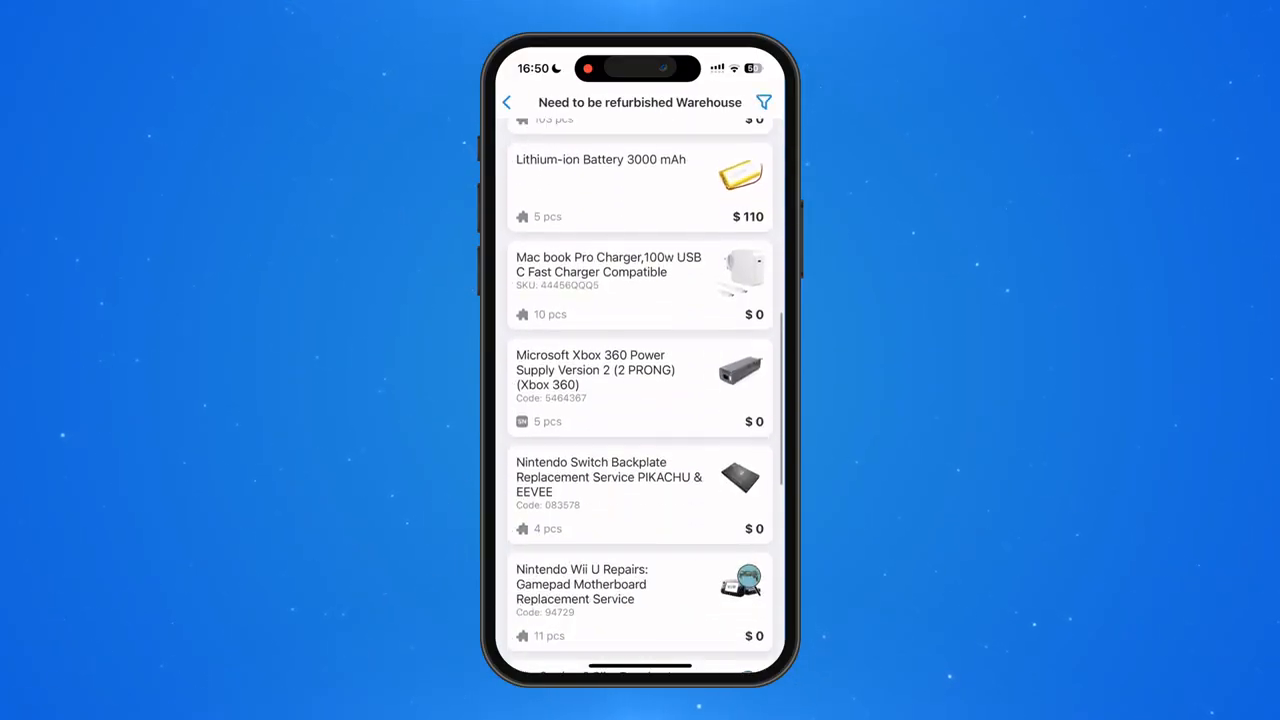
pyautogui.scroll(-1, 640, 400)
pyautogui.scroll(2, 640, 400)
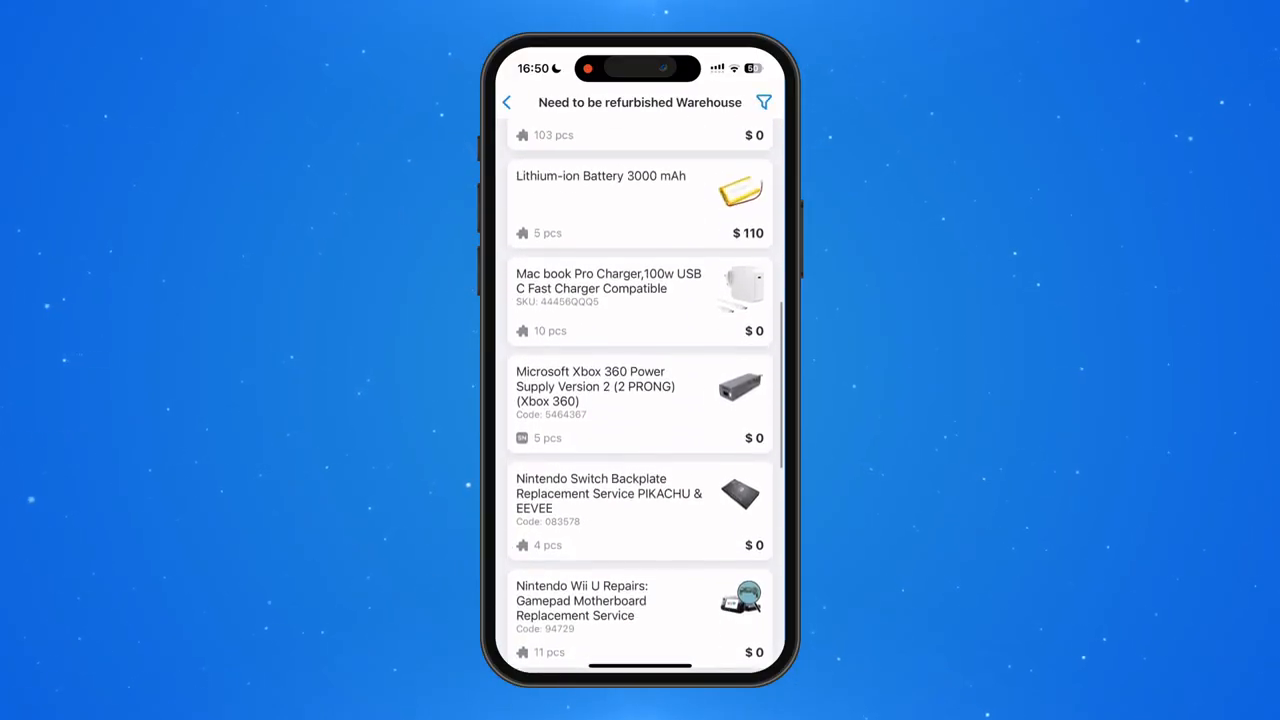
pyautogui.click(507, 102)
pyautogui.click(524, 631)
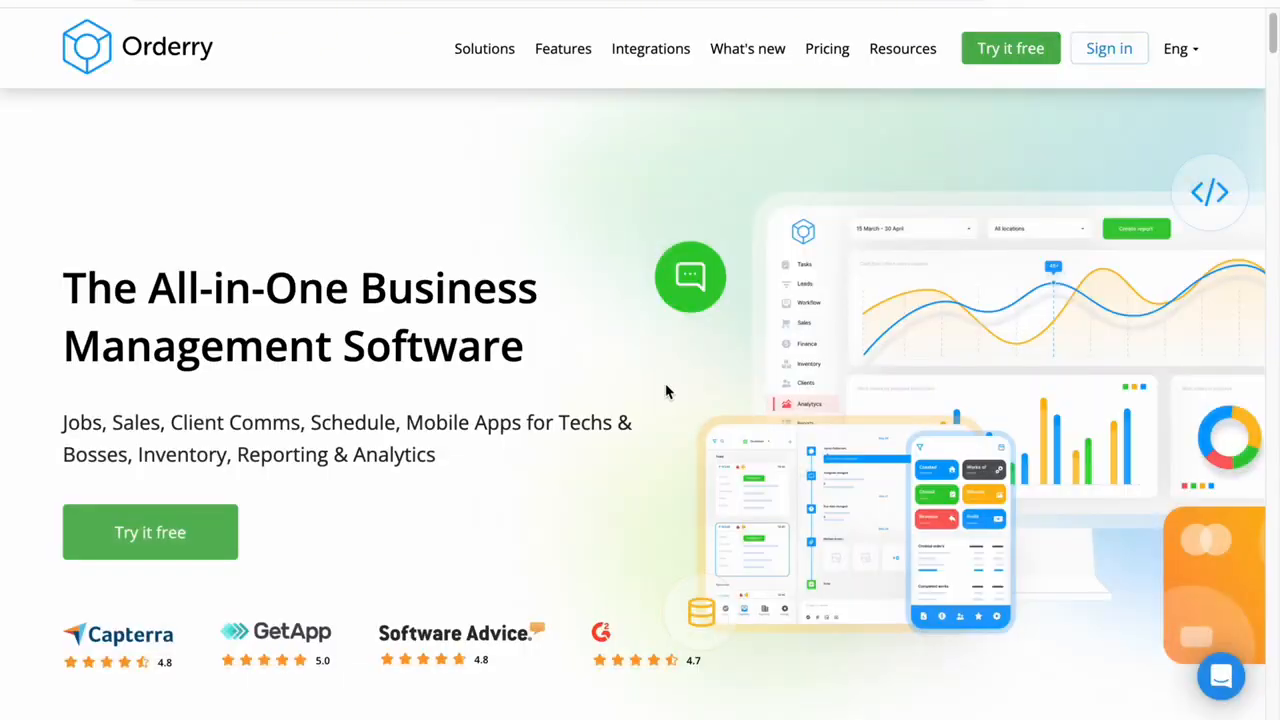
# Switch to the Orderry website, view its list of features and open the free trial sign-up form
pyautogui.moveTo(586, 71)
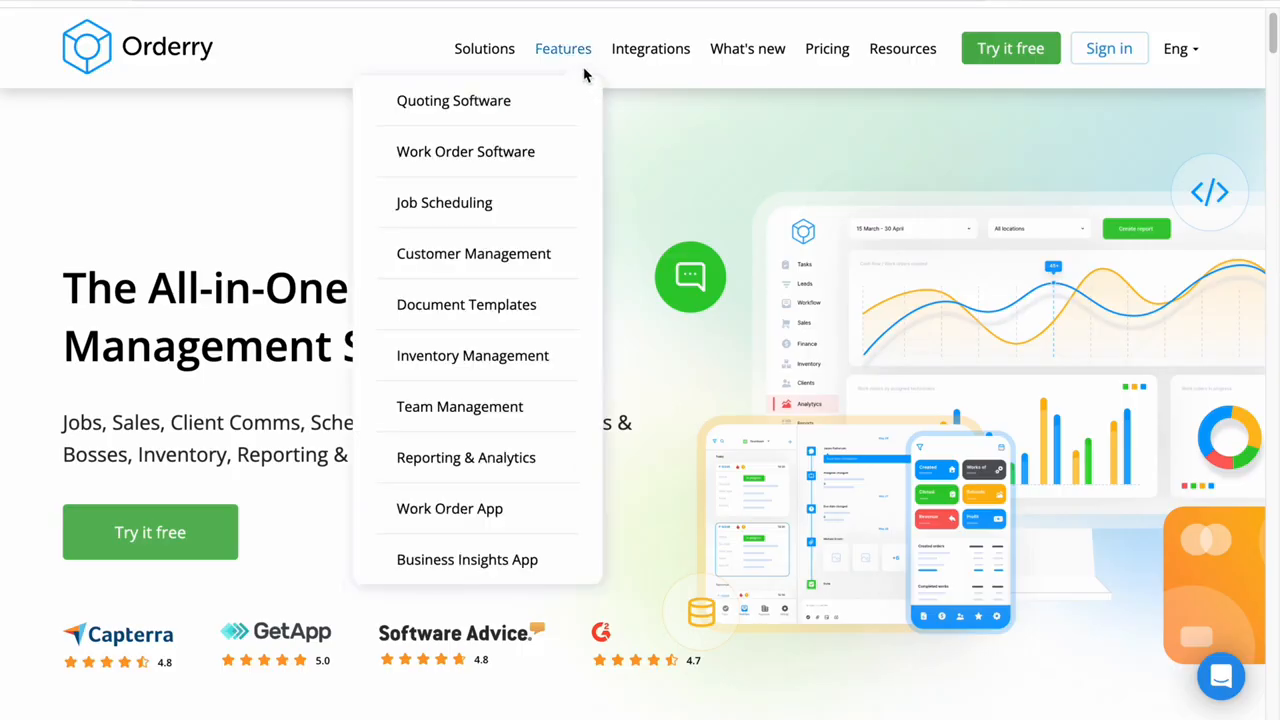
pyautogui.click(1024, 60)
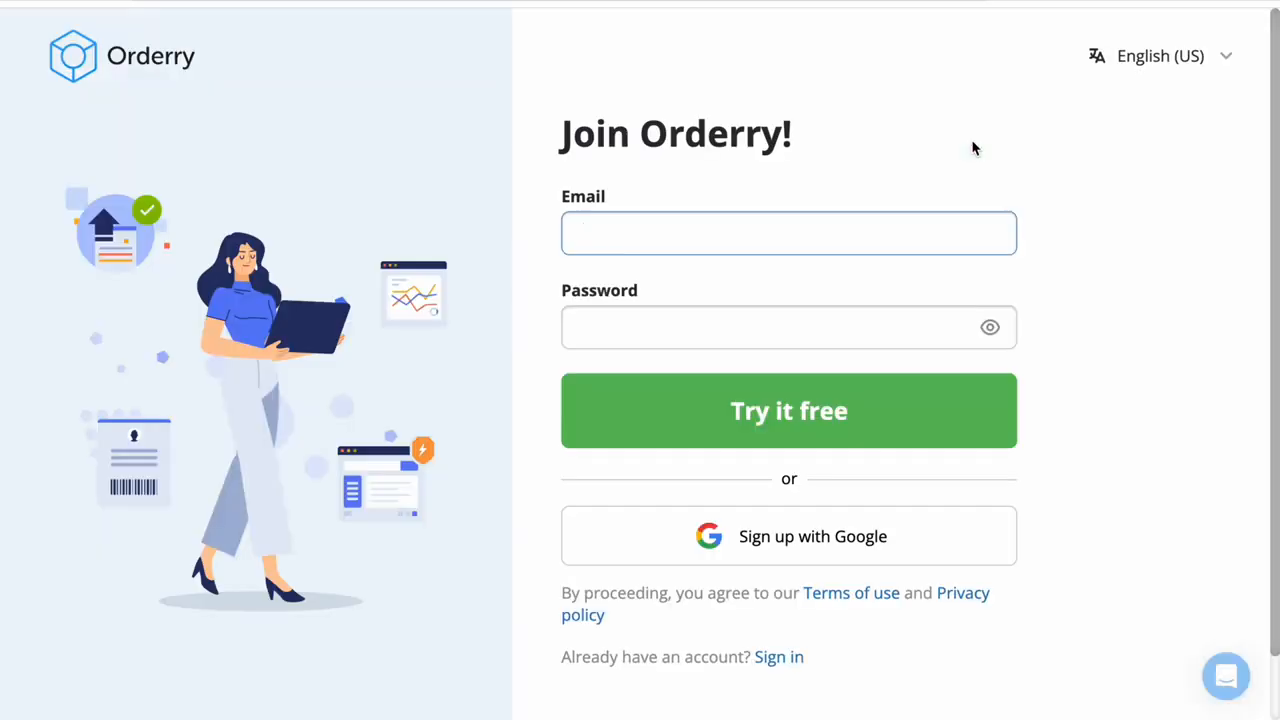